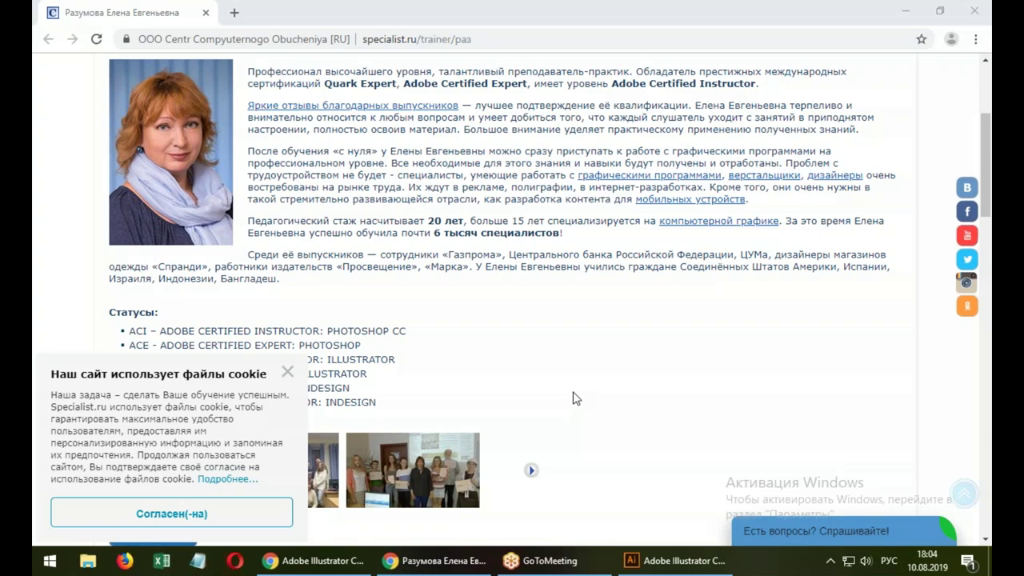
# Scroll down and back up through the trainer's biography page in Chrome
pyautogui.scroll(-3, 576, 400)
pyautogui.scroll(3, 603, 244)
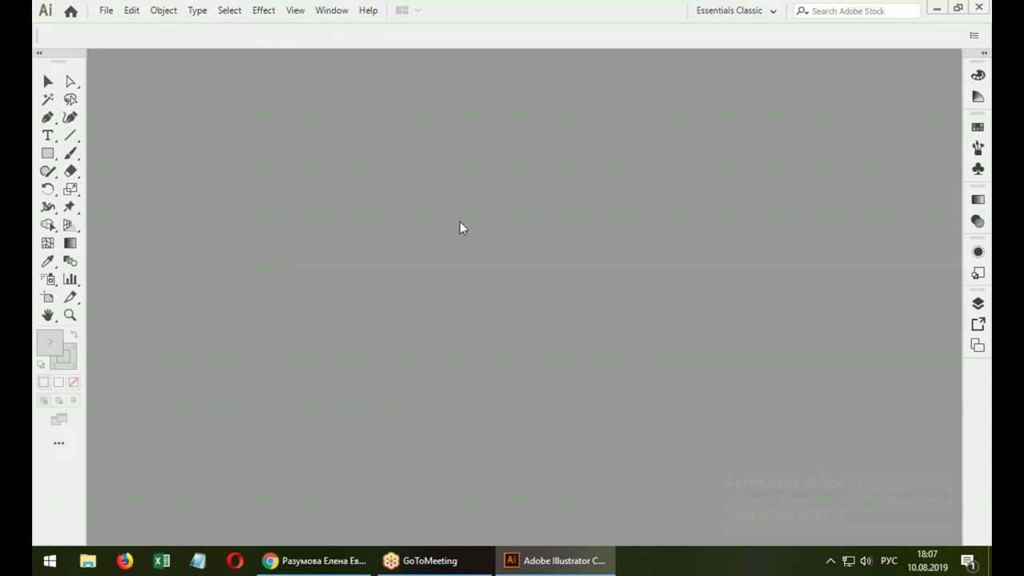
# Create the blank portrait document Untitled-3 and close the extra Untitled-4
pyautogui.click(108, 13)
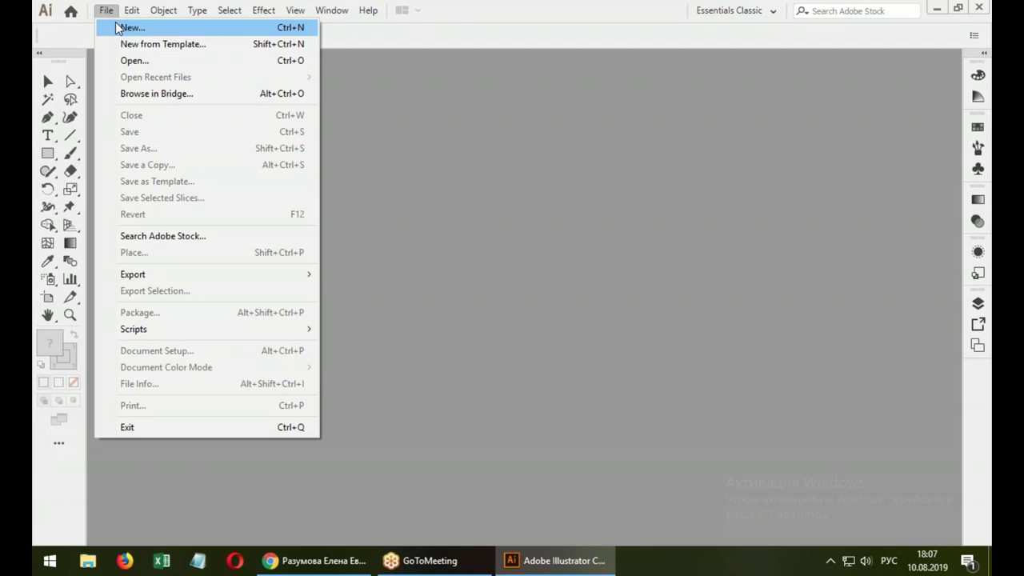
pyautogui.click(355, 36)
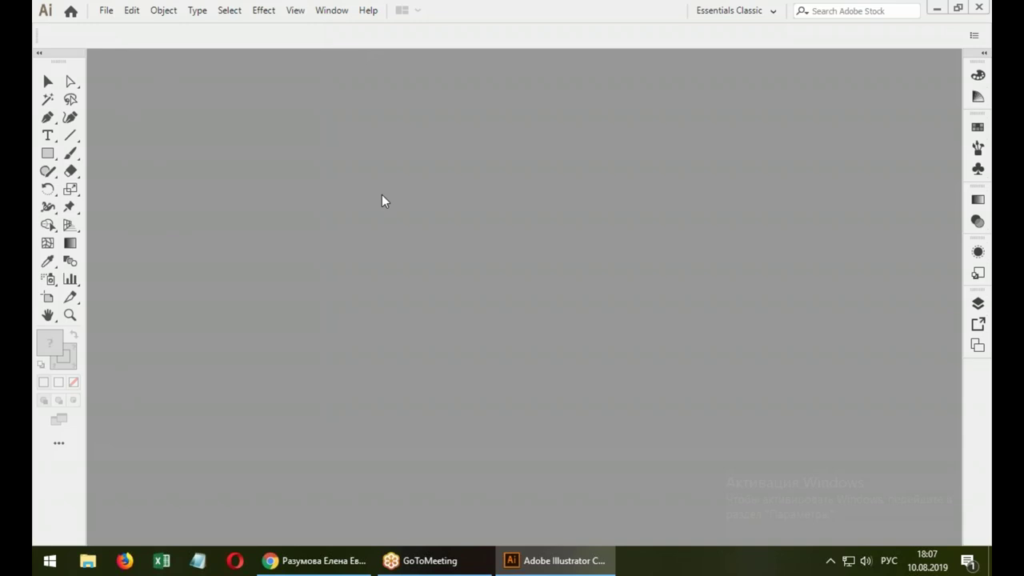
pyautogui.hotkey('ctrl', 'n')
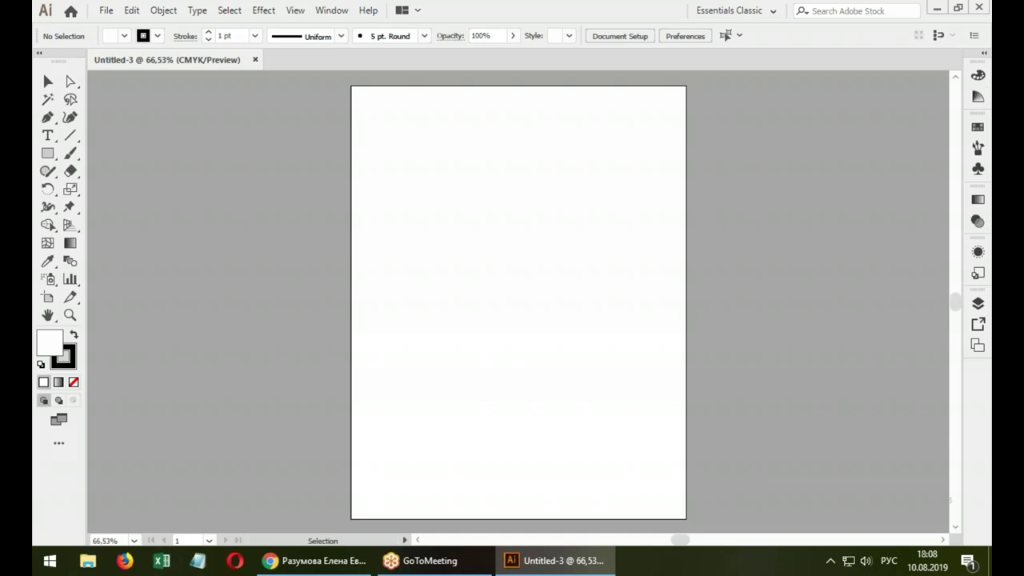
pyautogui.hotkey('ctrl', 'alt', 'n')
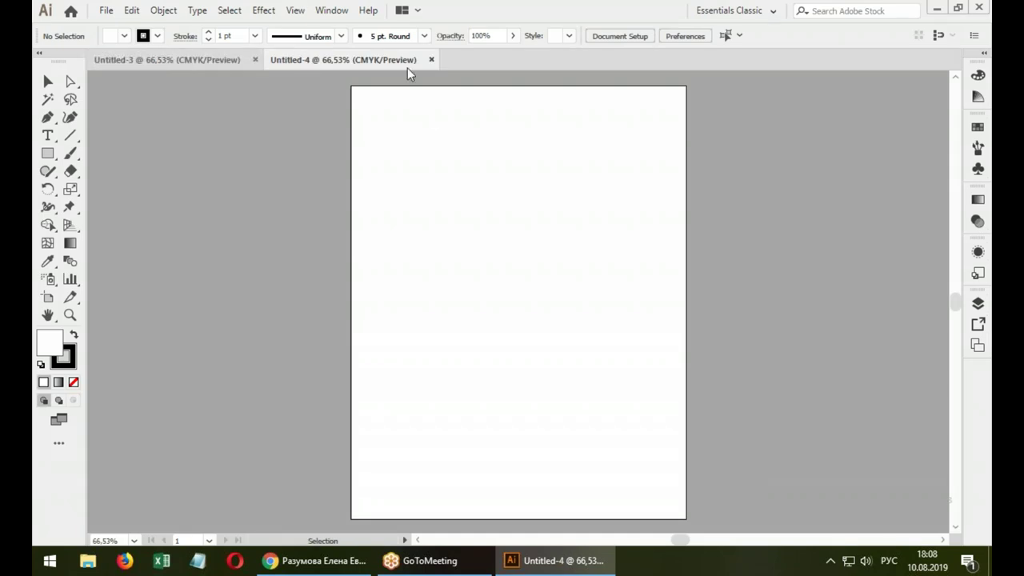
pyautogui.click(429, 60)
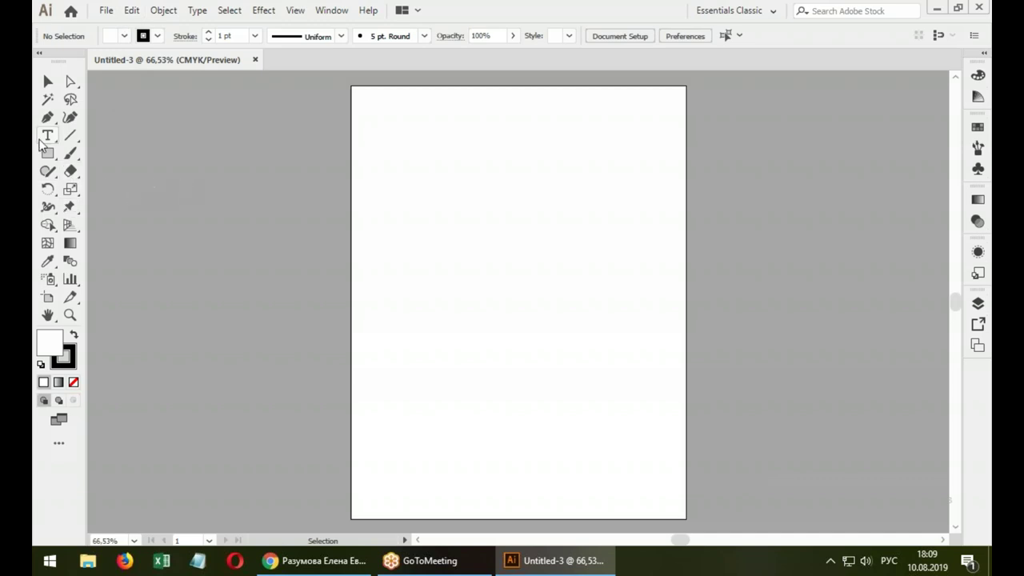
# Draw an ellipse on the upper half of the artboard and open its Offset Path settings
pyautogui.click(48, 154)
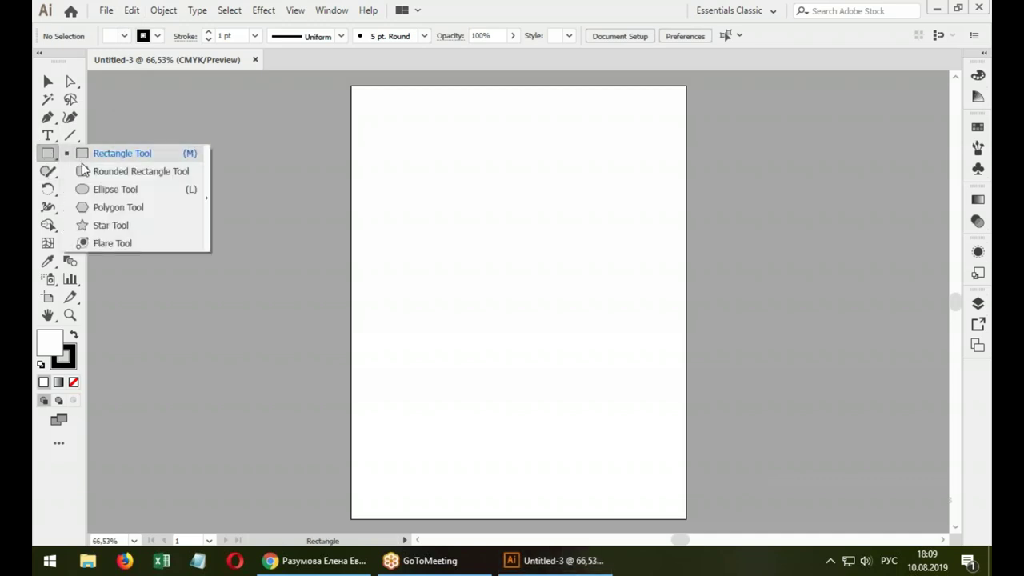
pyautogui.click(112, 189)
pyautogui.moveTo(398, 216)
pyautogui.mouseDown()
pyautogui.moveTo(466, 271)
pyautogui.moveTo(556, 318)
pyautogui.mouseUp()
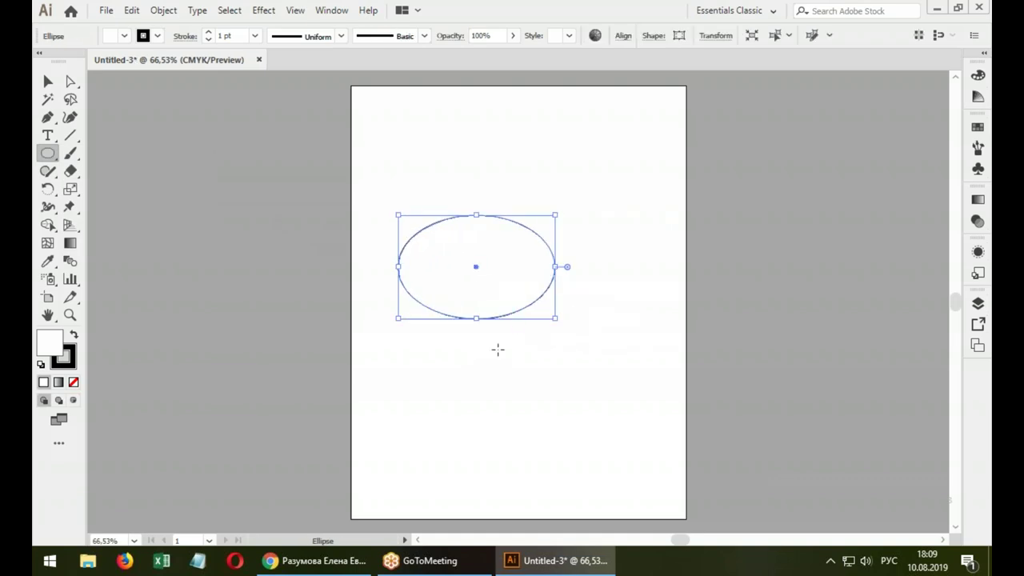
pyautogui.press('v')
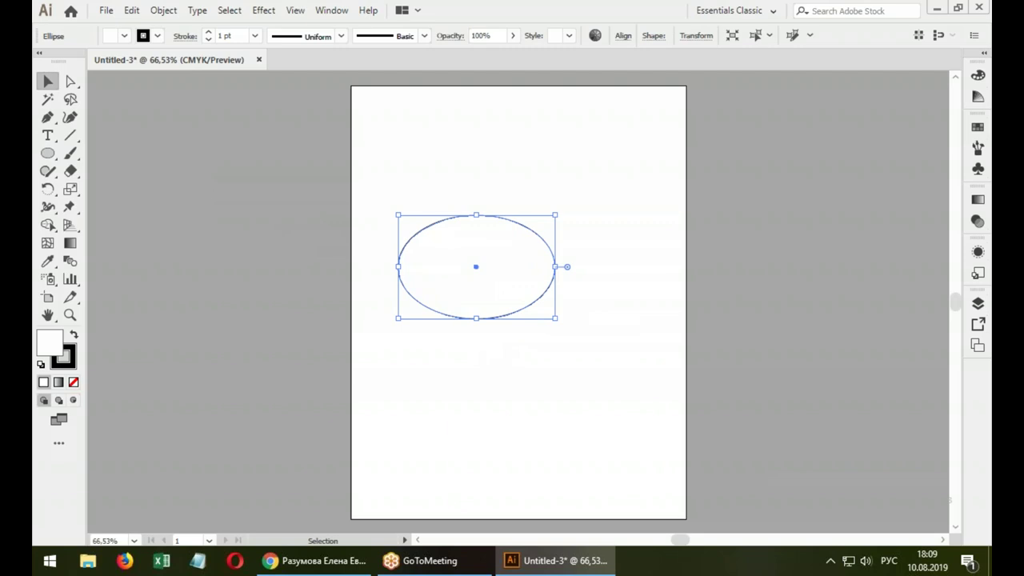
pyautogui.click(164, 11)
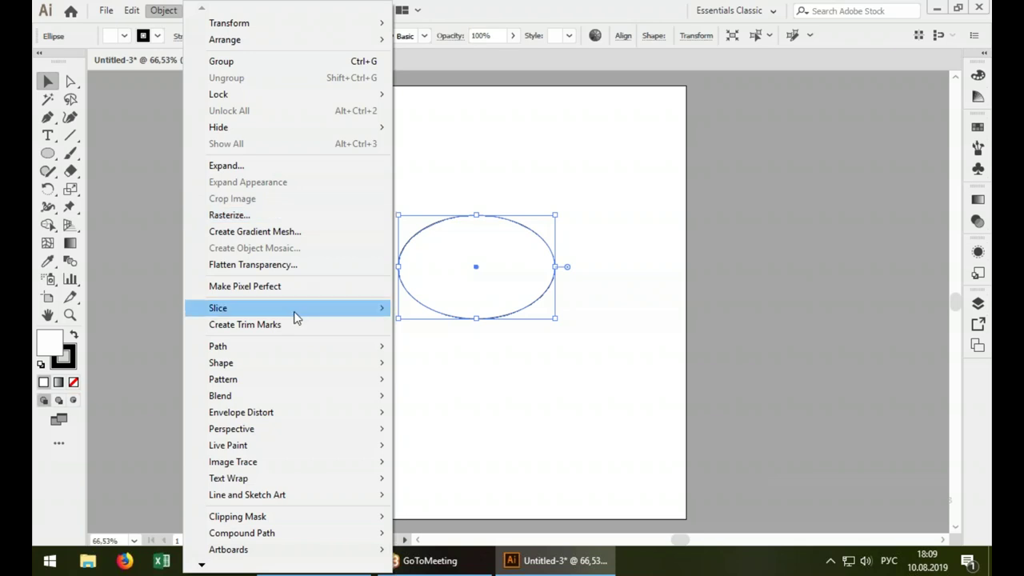
pyautogui.moveTo(288, 345)
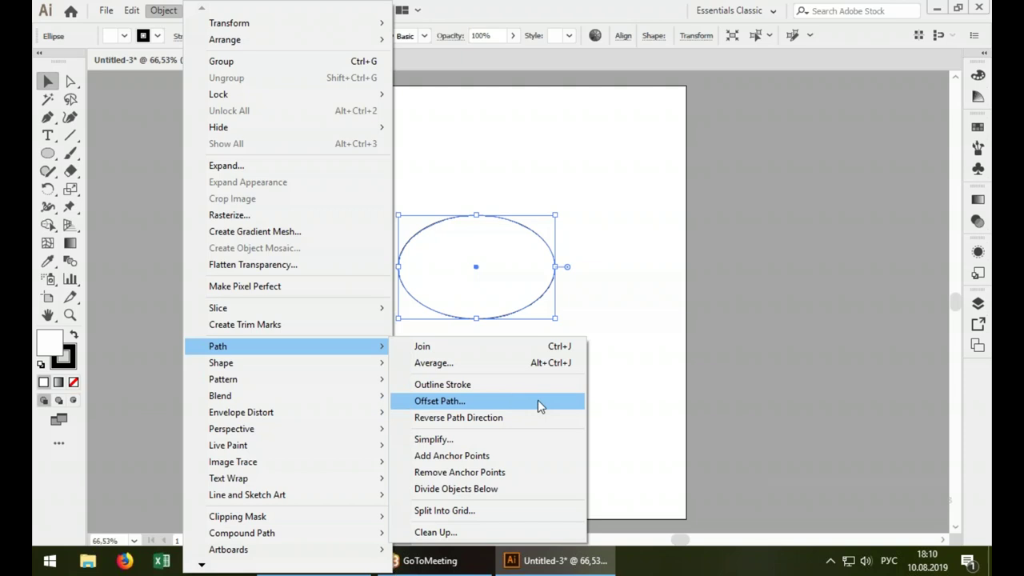
pyautogui.click(537, 402)
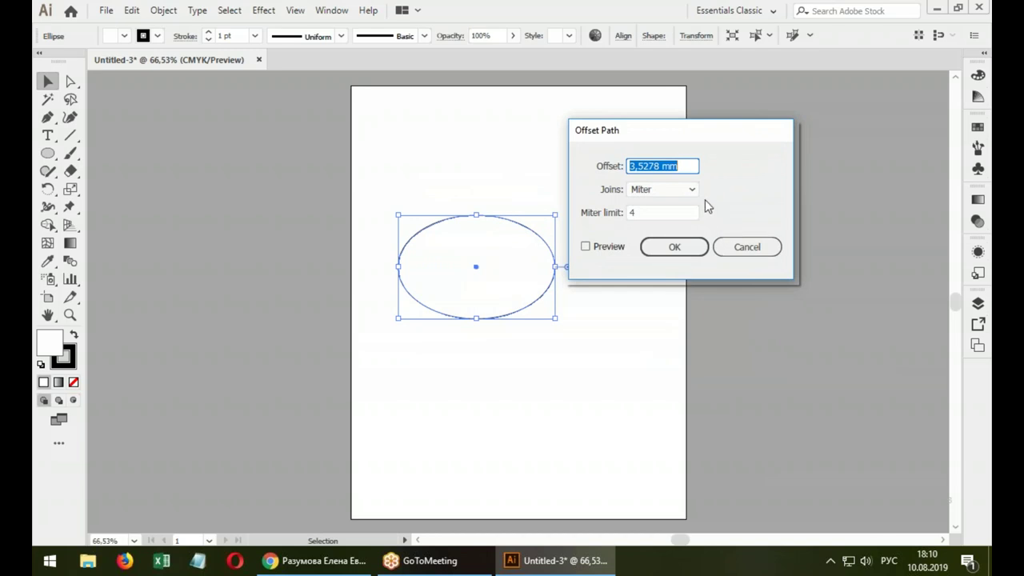
# Offset the ellipse outward by 4 mm with Preview turned on
pyautogui.write('4')
pyautogui.click(586, 247)
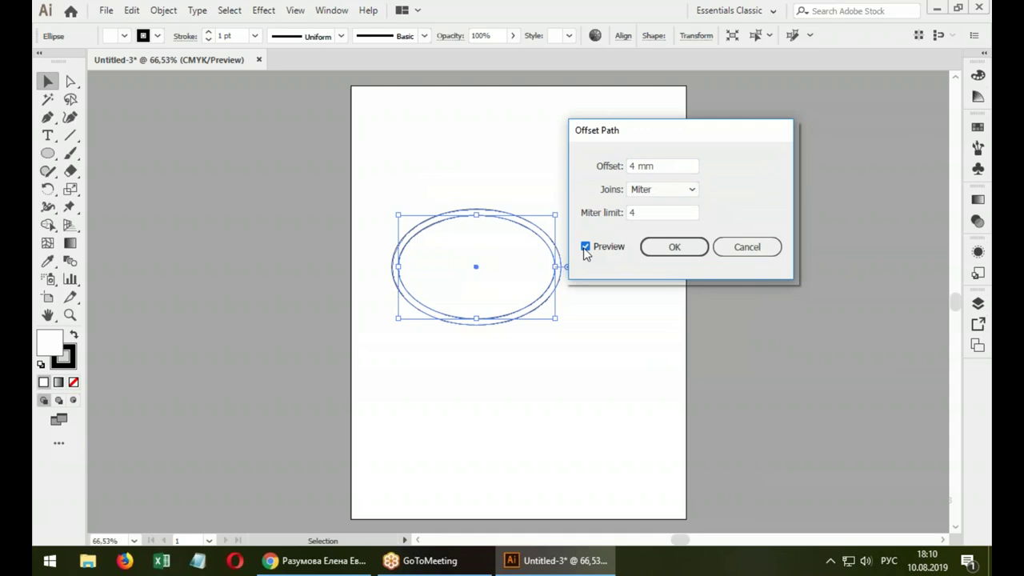
pyautogui.moveTo(675, 136); pyautogui.dragTo(692, 118)
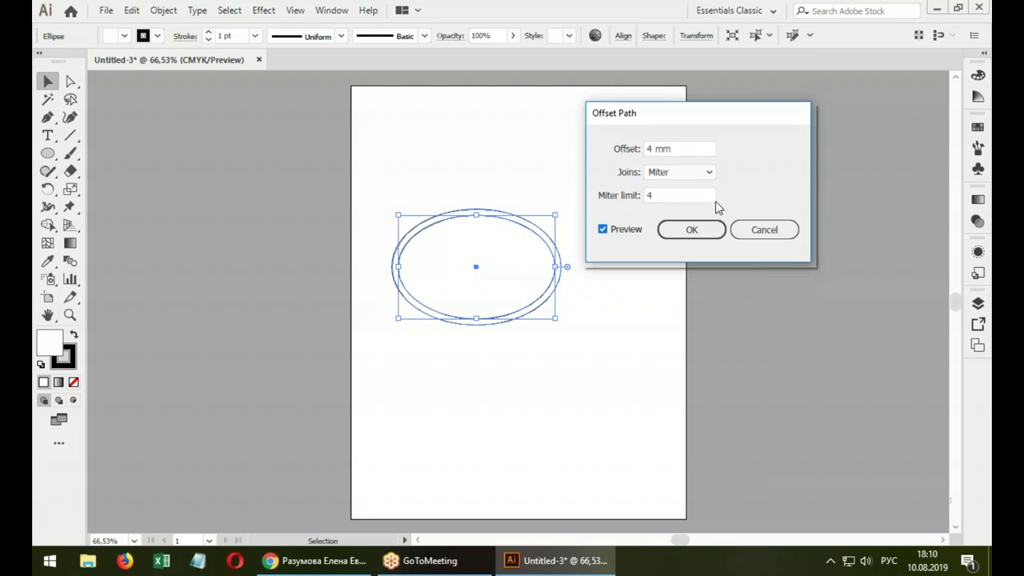
pyautogui.click(694, 229)
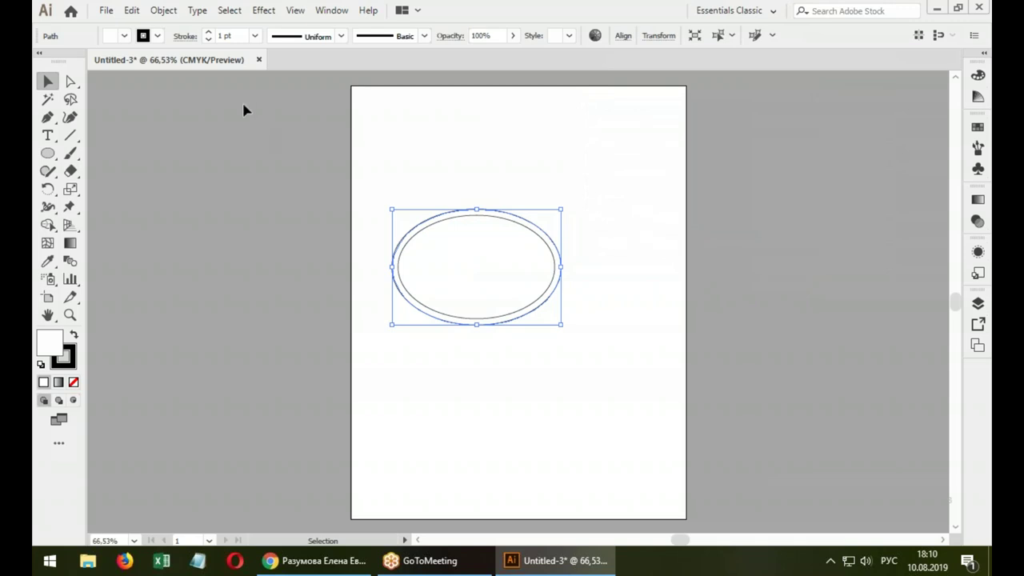
pyautogui.click(164, 11)
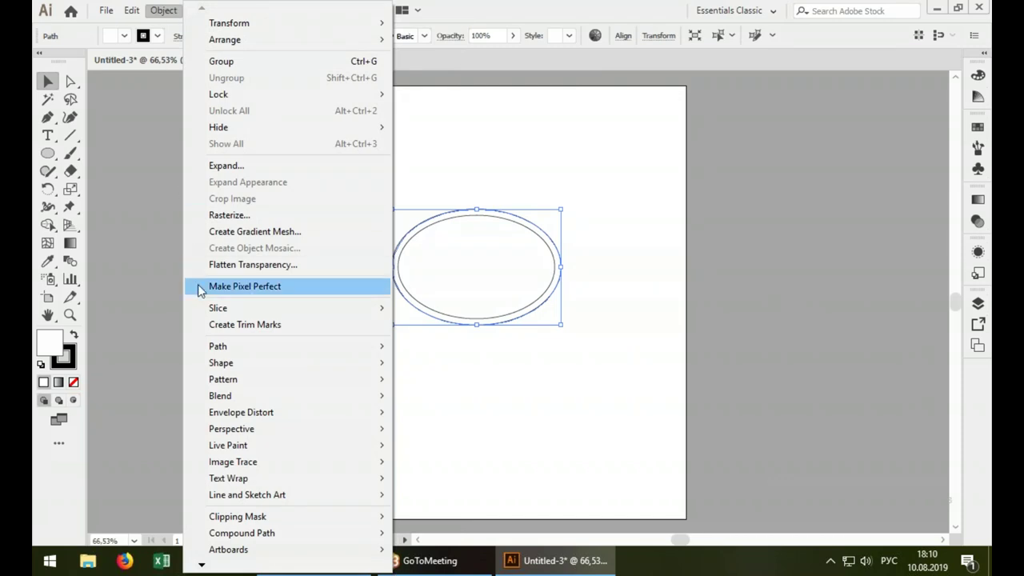
pyautogui.moveTo(217, 345)
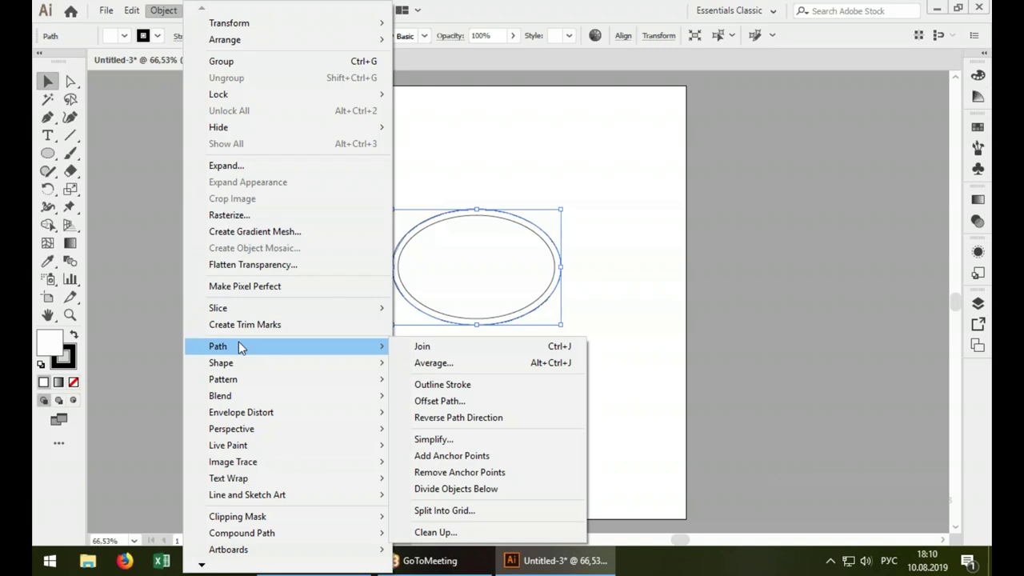
# Add a third concentric ring around the ellipse with the 4 mm offset
pyautogui.click(446, 402)
pyautogui.click(687, 230)
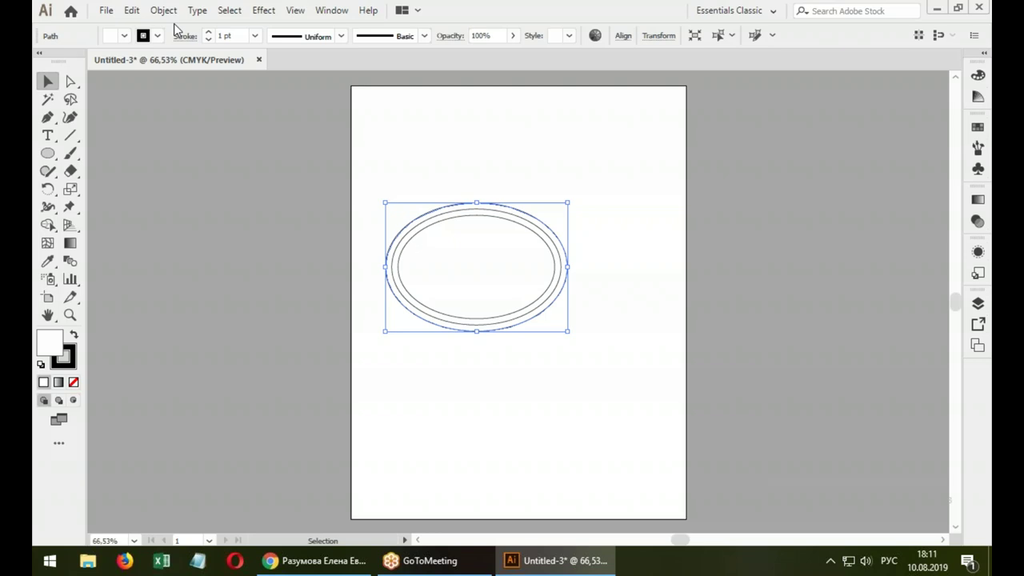
pyautogui.click(163, 11)
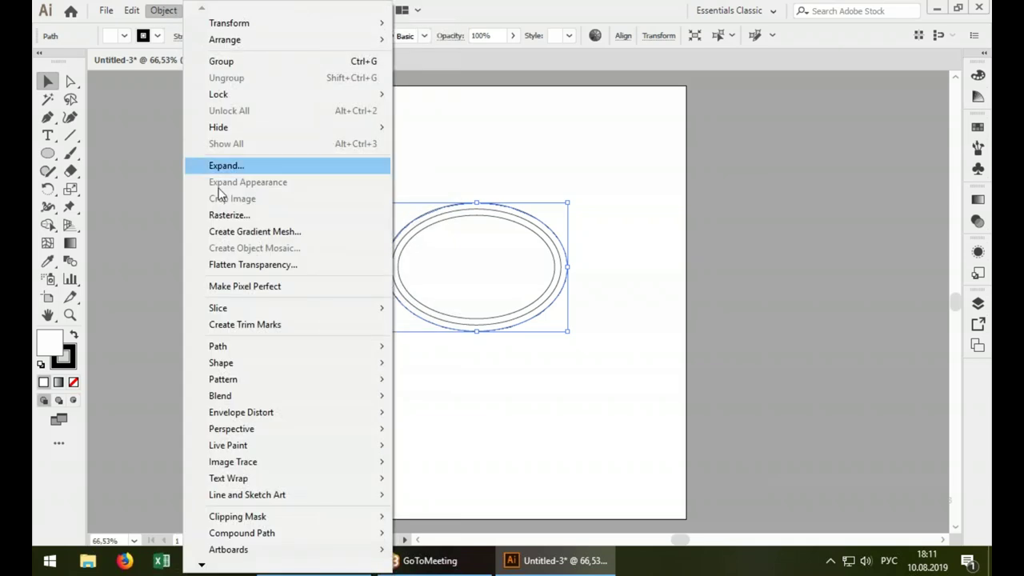
pyautogui.moveTo(217, 345)
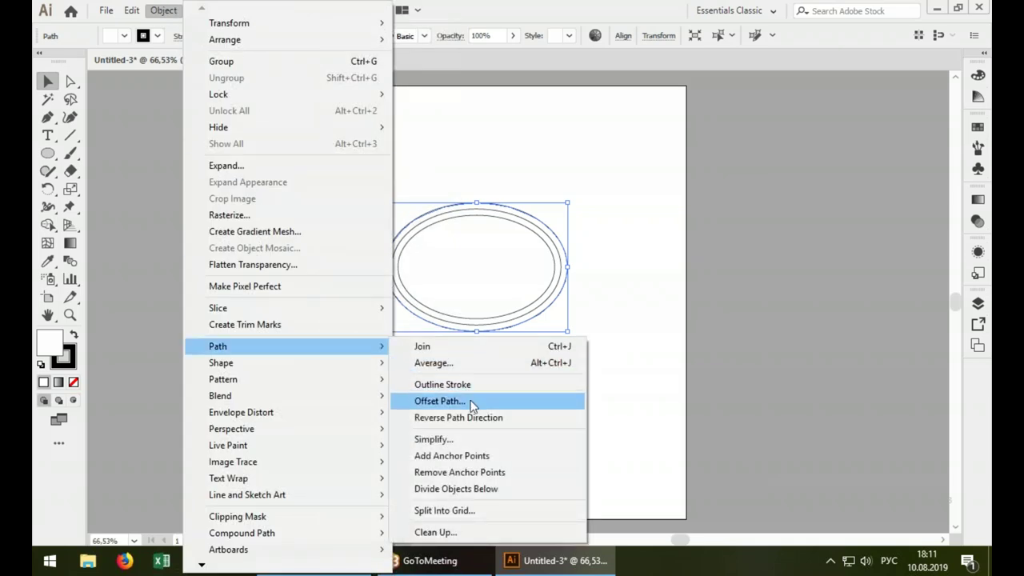
# Cancel a further Offset Path and deselect the ringed ellipses
pyautogui.click(471, 406)
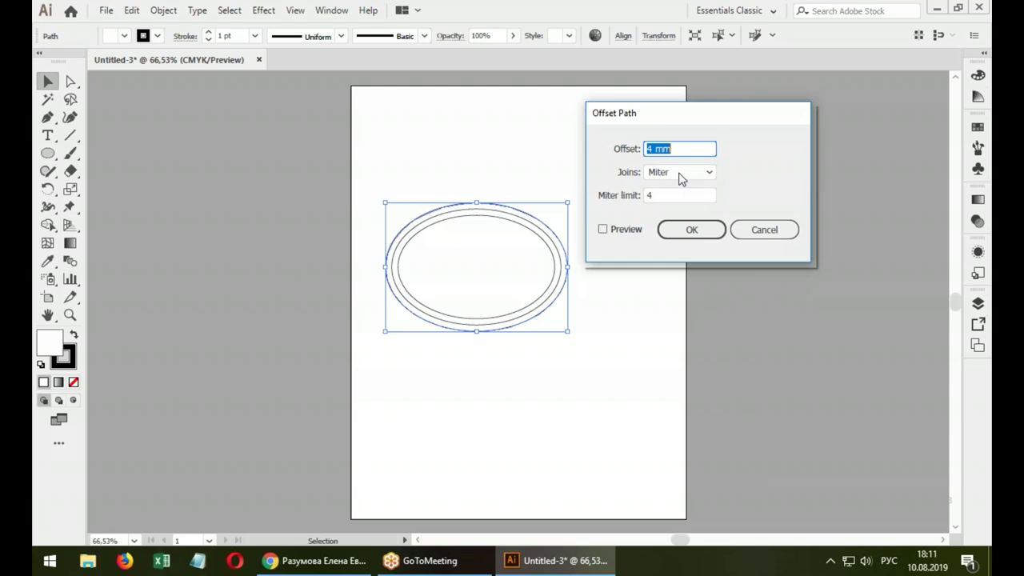
pyautogui.click(764, 230)
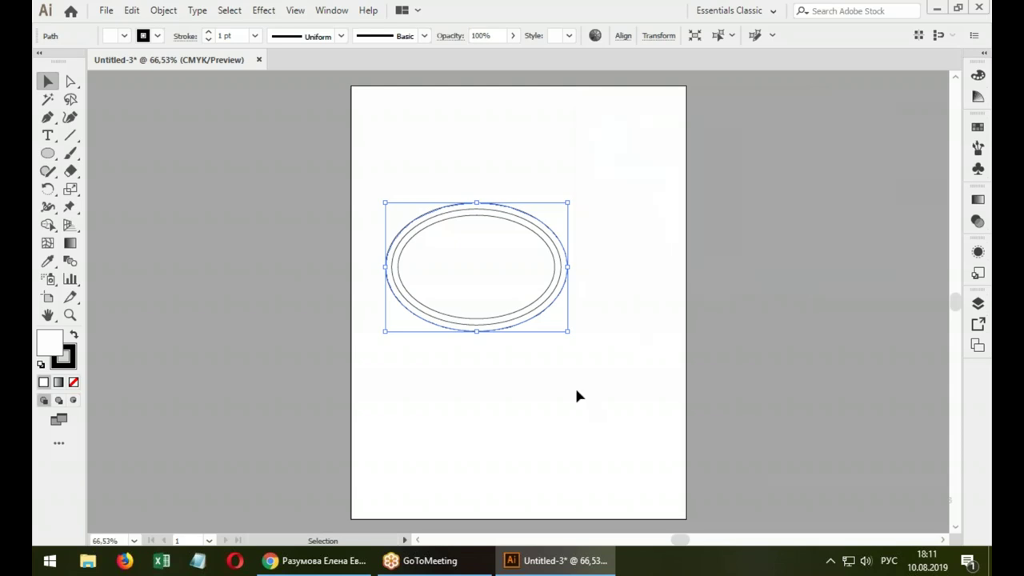
pyautogui.click(577, 390)
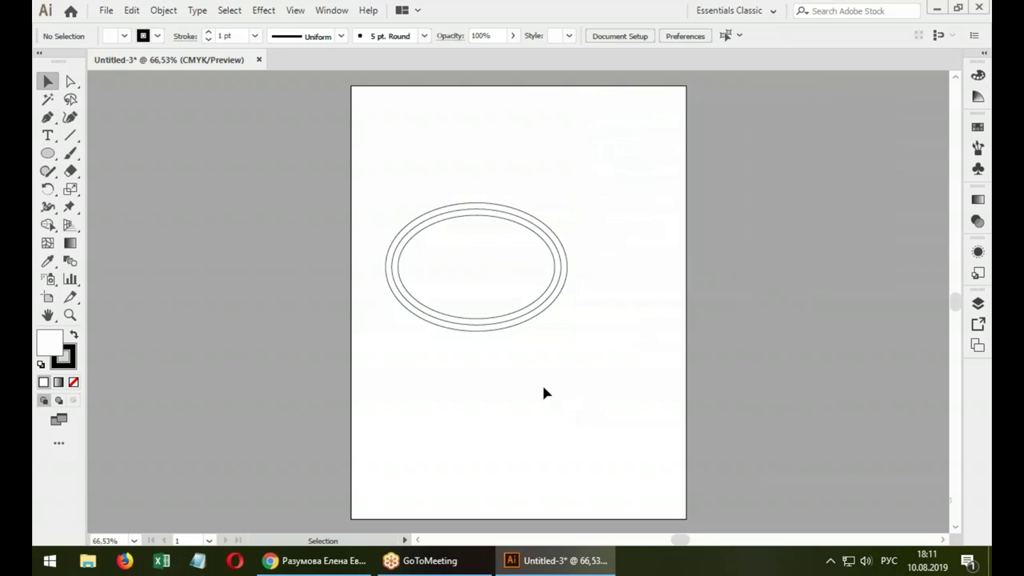
pyautogui.click(131, 10)
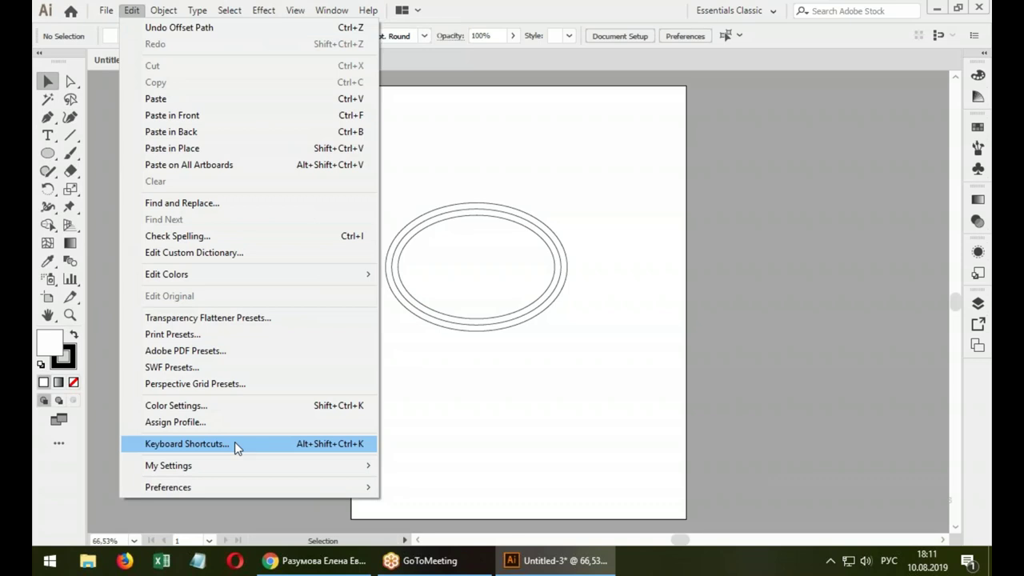
# Open Keyboard Shortcuts, list Menu Commands, and expand the Object group
pyautogui.click(234, 443)
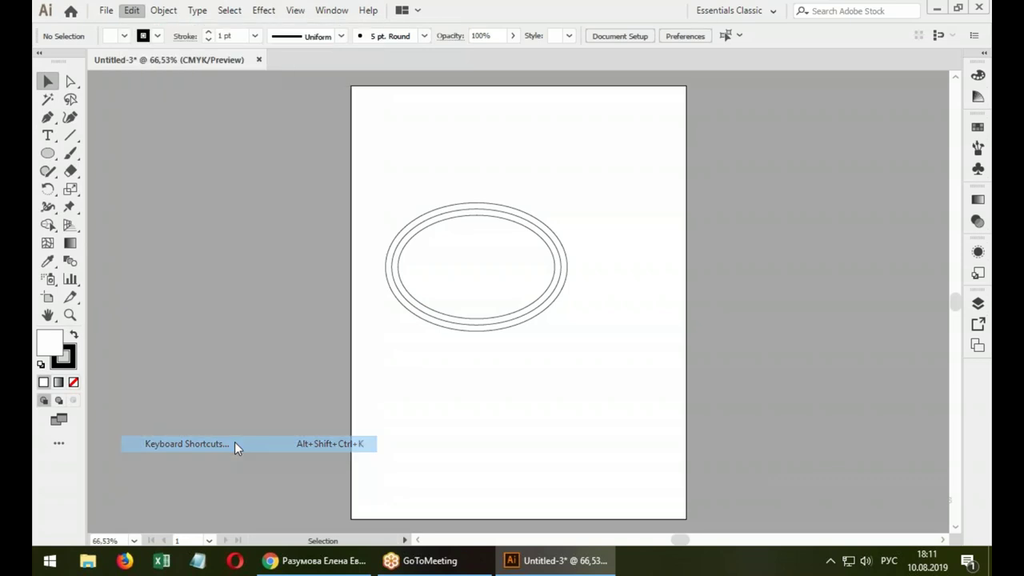
pyautogui.moveTo(413, 53); pyautogui.dragTo(706, 39)
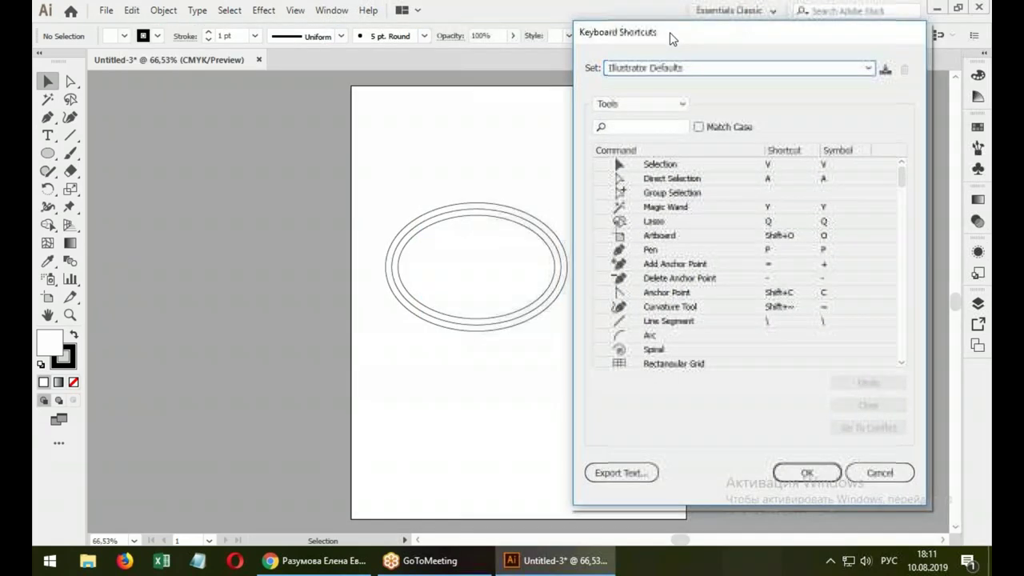
pyautogui.click(682, 108)
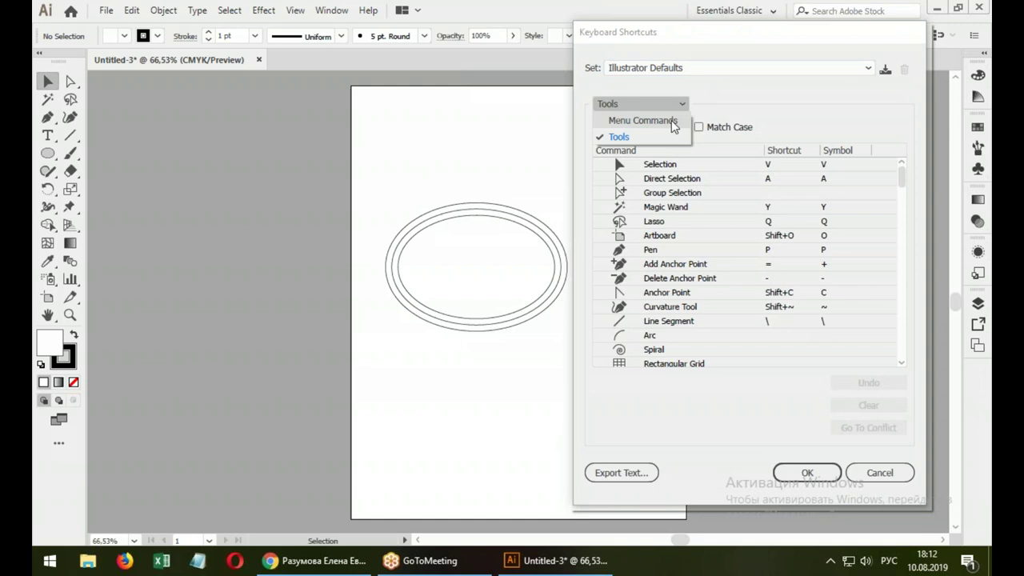
pyautogui.click(672, 122)
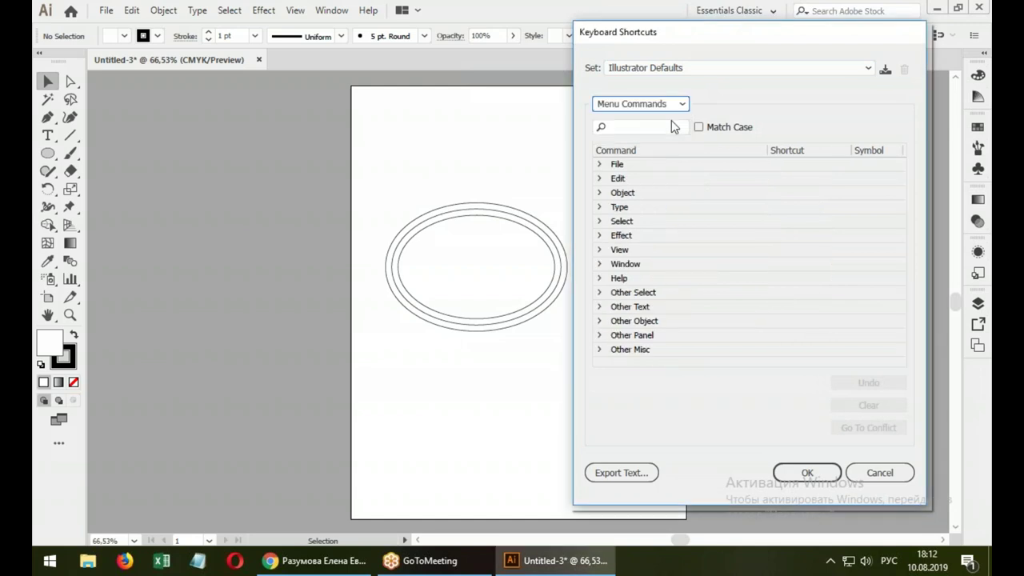
pyautogui.click(600, 195)
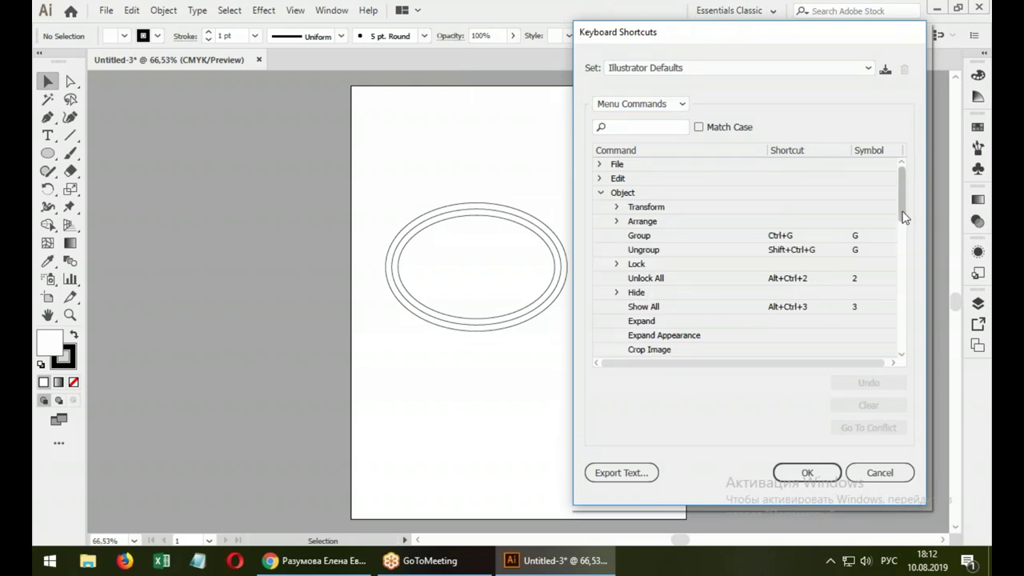
# Expand Object > Path and activate the empty shortcut field for Offset Path
pyautogui.scroll(-1, 904, 238)
pyautogui.scroll(-1, 903, 244)
pyautogui.scroll(-1, 904, 249)
pyautogui.moveTo(901, 250); pyautogui.dragTo(899, 275)
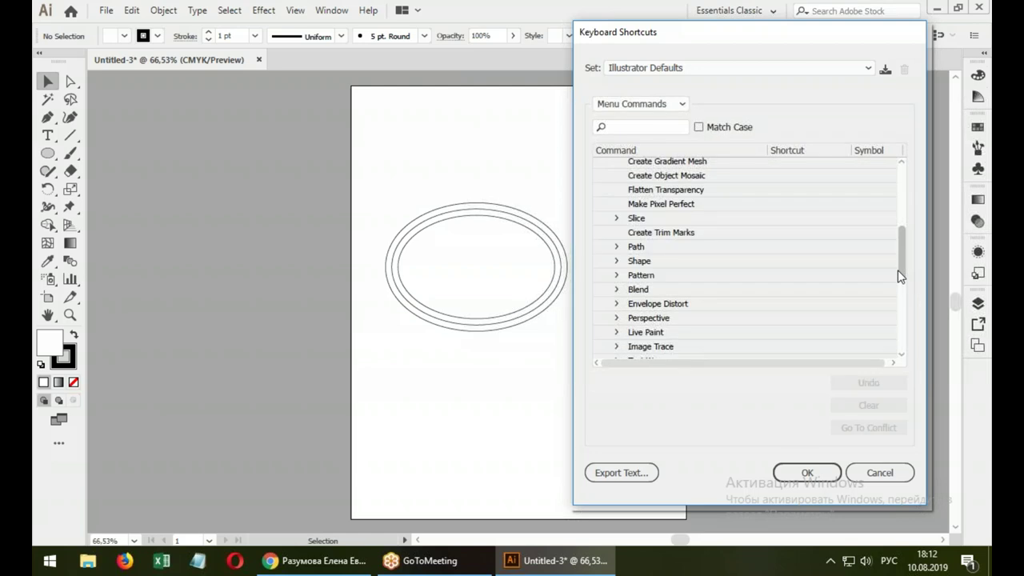
pyautogui.moveTo(899, 275)
pyautogui.mouseDown()
pyautogui.moveTo(895, 228)
pyautogui.moveTo(884, 303)
pyautogui.moveTo(878, 216)
pyautogui.moveTo(872, 238)
pyautogui.mouseUp()
pyautogui.scroll(-2, 872, 237)
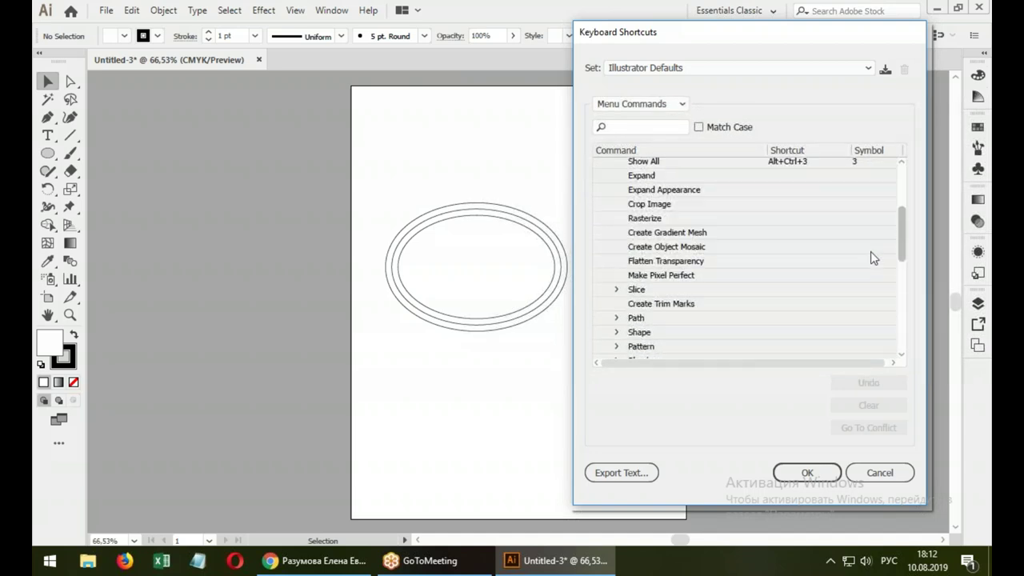
pyautogui.scroll(-1, 870, 251)
pyautogui.click(615, 302)
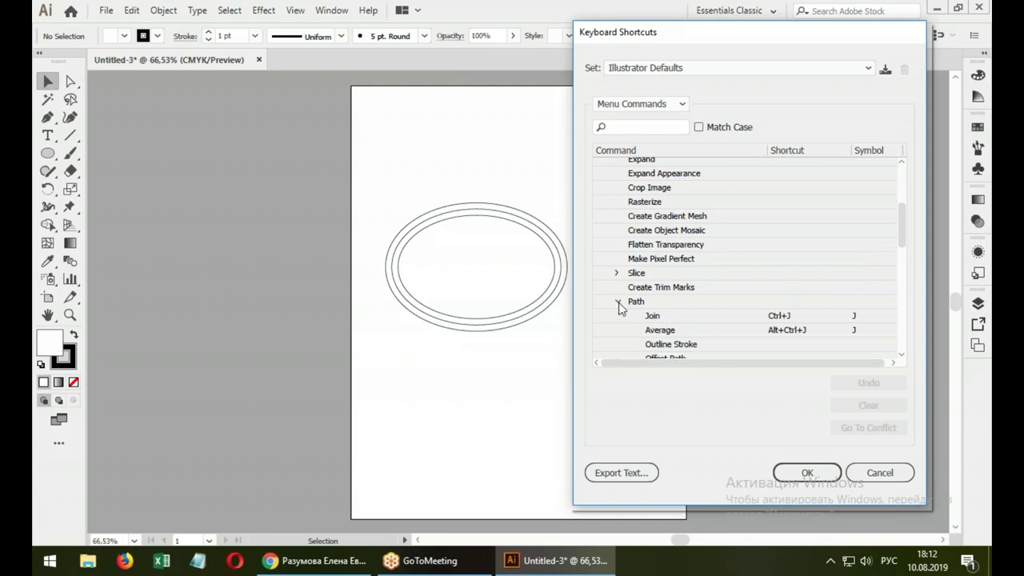
pyautogui.scroll(-2, 902, 247)
pyautogui.scroll(-1, 848, 272)
pyautogui.click(776, 296)
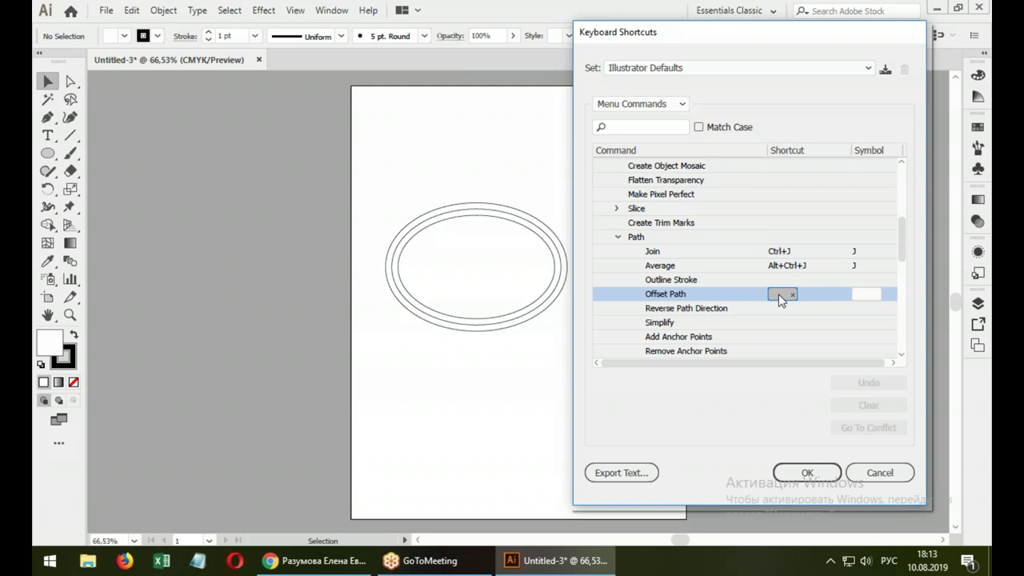
# Give Offset Path the shortcut Shift+Ctrl+1 after undoing the conflicting Ctrl+J
pyautogui.hotkey('ctrl', 'j')
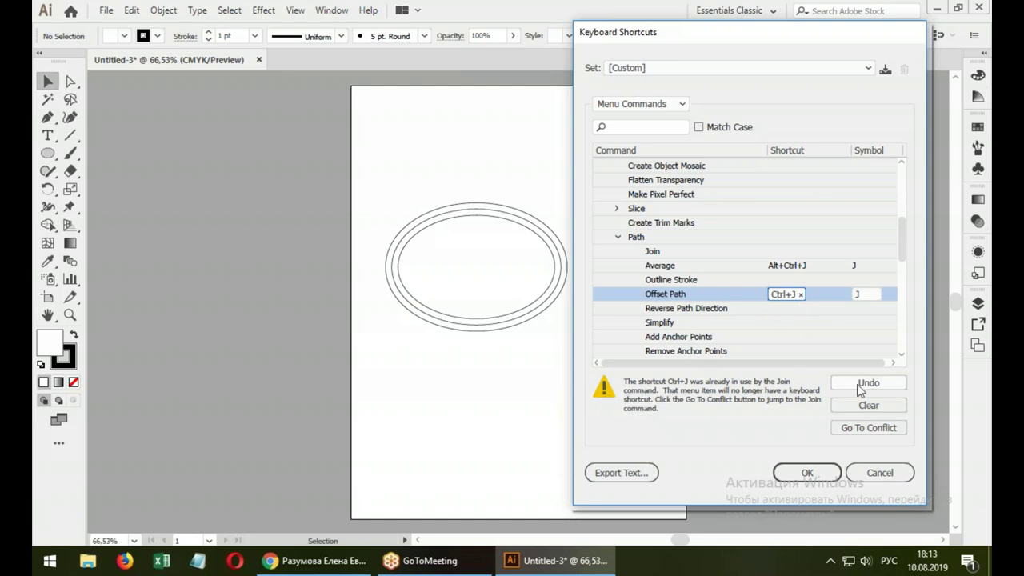
pyautogui.click(862, 386)
pyautogui.click(783, 295)
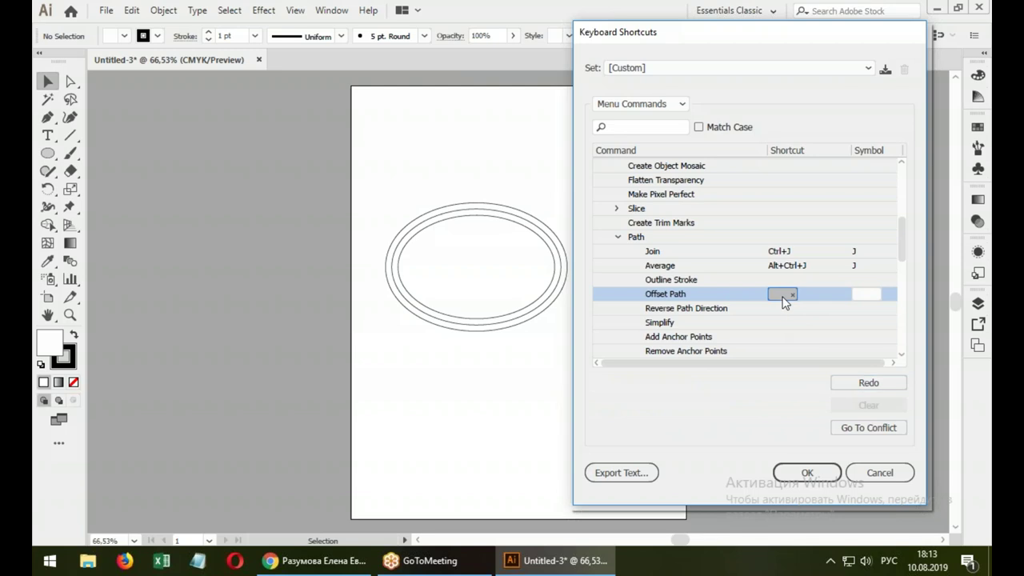
pyautogui.hotkey('ctrl', 'shift', '1')
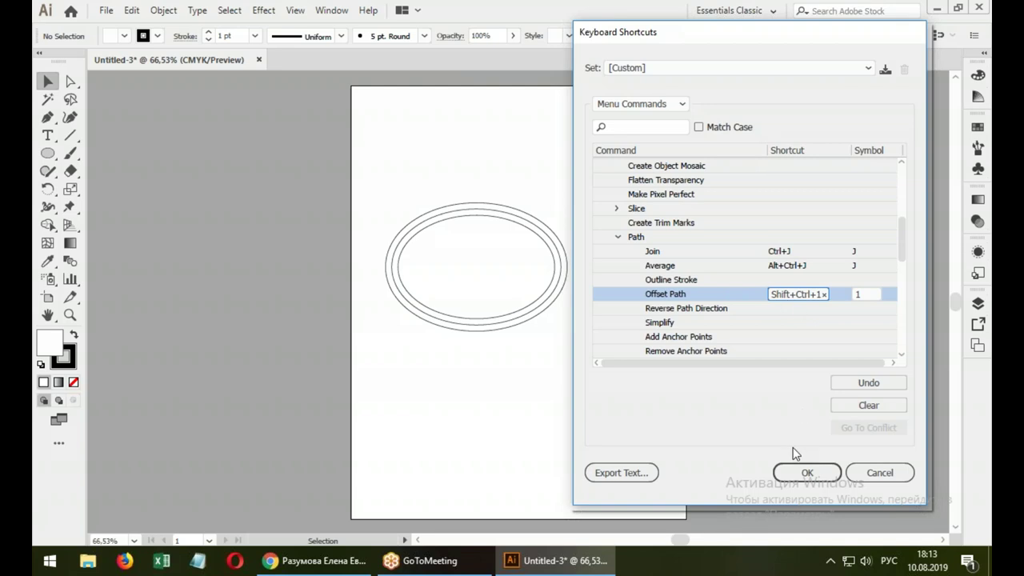
# Save the custom keyboard shortcut set under the name 111
pyautogui.click(810, 471)
pyautogui.write('111')
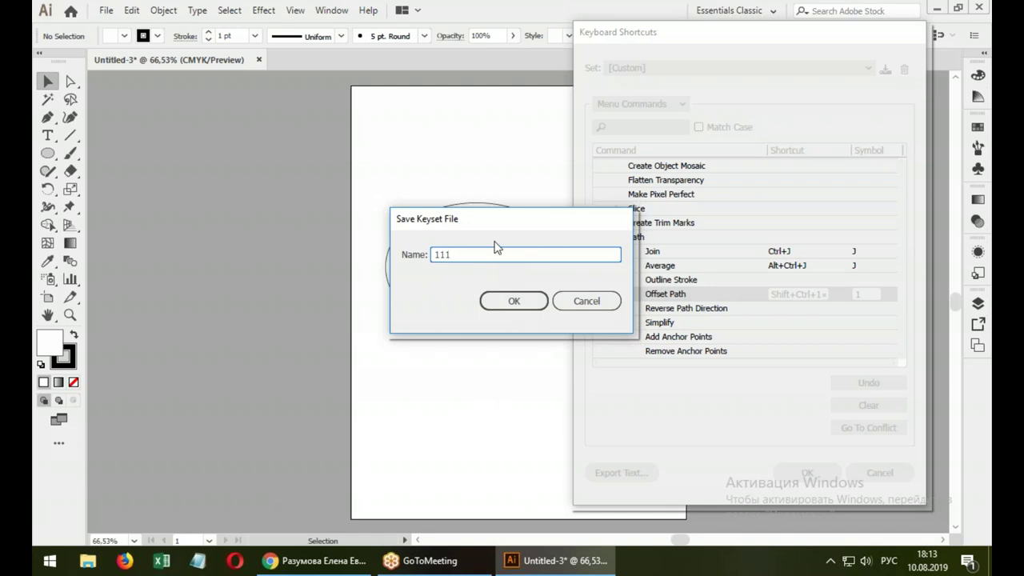
pyautogui.click(535, 301)
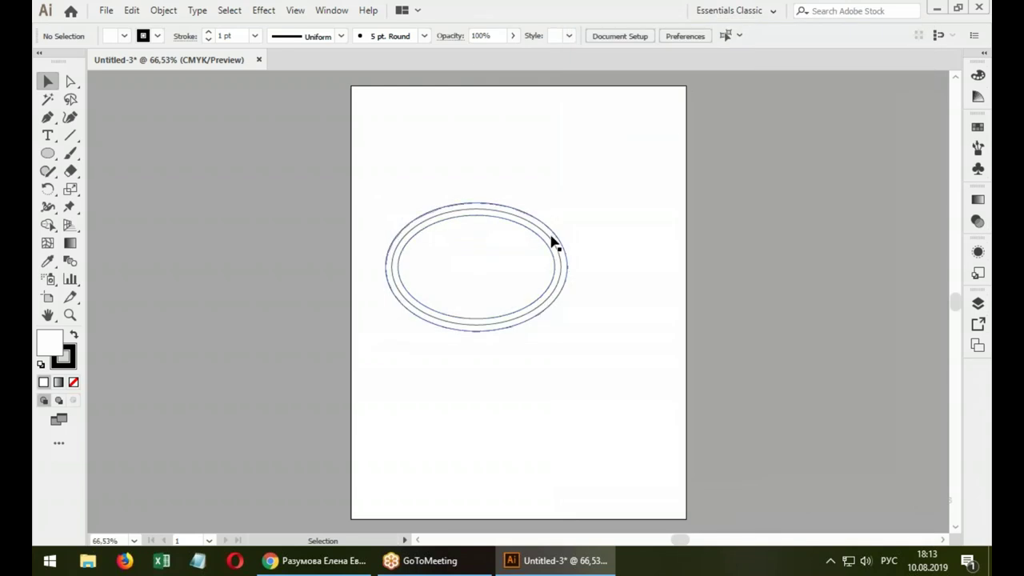
# Move the inner ellipse up and right and give it a 4 mm offset ring
pyautogui.moveTo(526, 227); pyautogui.dragTo(576, 187)
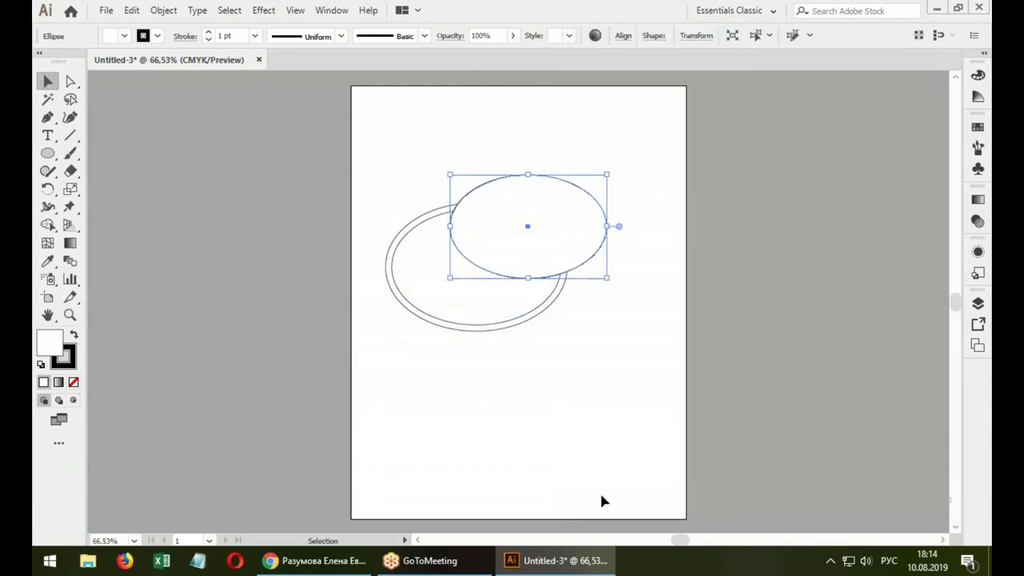
pyautogui.hotkey('ctrl', 'alt', 'o')
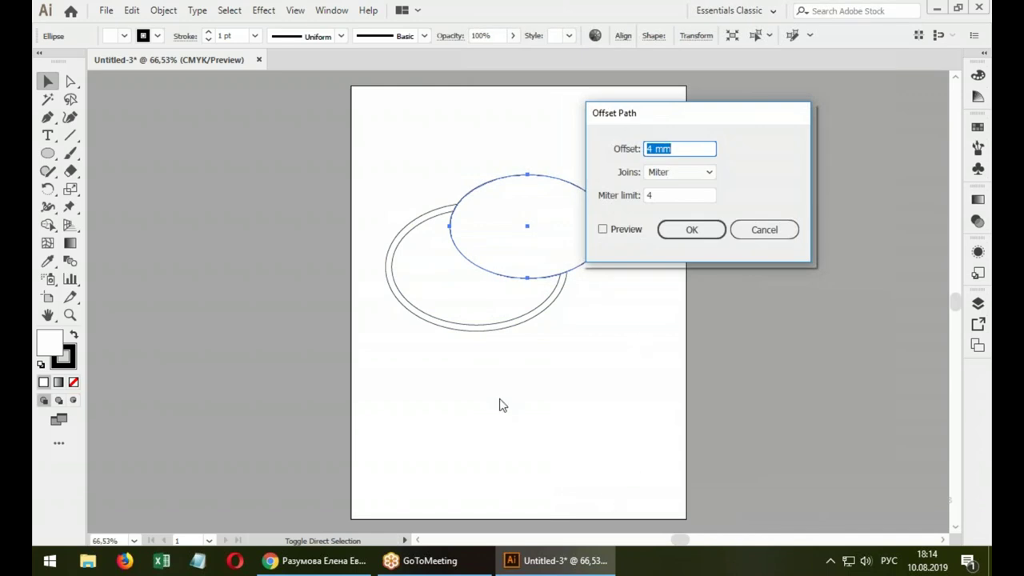
pyautogui.write('4')
pyautogui.click(694, 230)
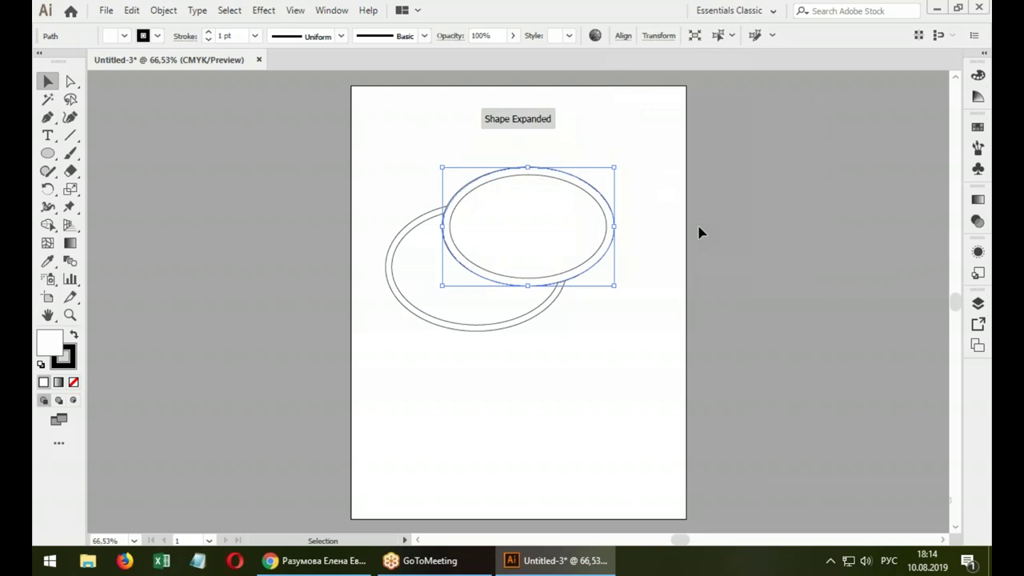
# Add a 5 mm offset ring, then move both ellipse sets left
pyautogui.hotkey('ctrl', 'alt', 'o')
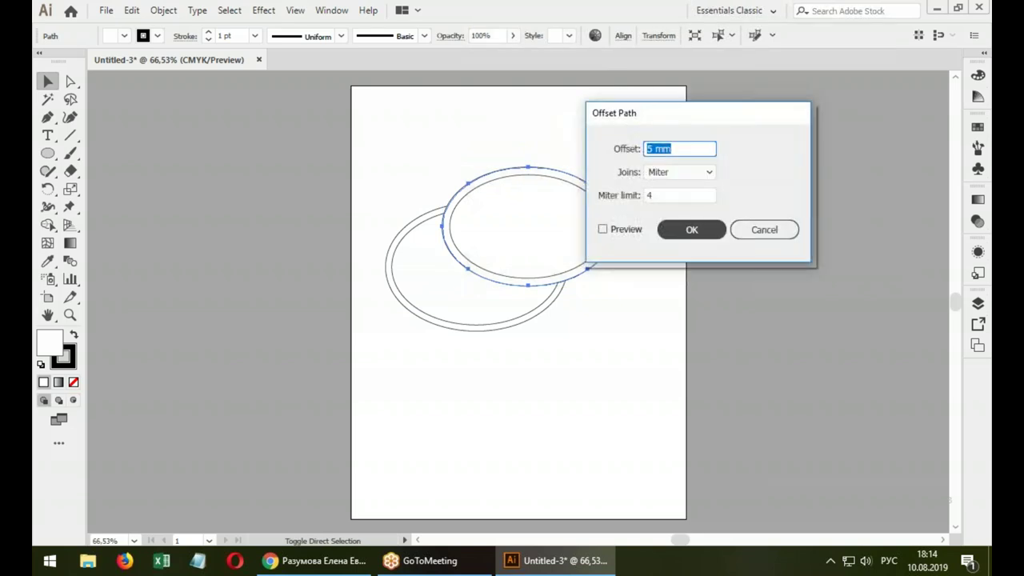
pyautogui.press('Return')
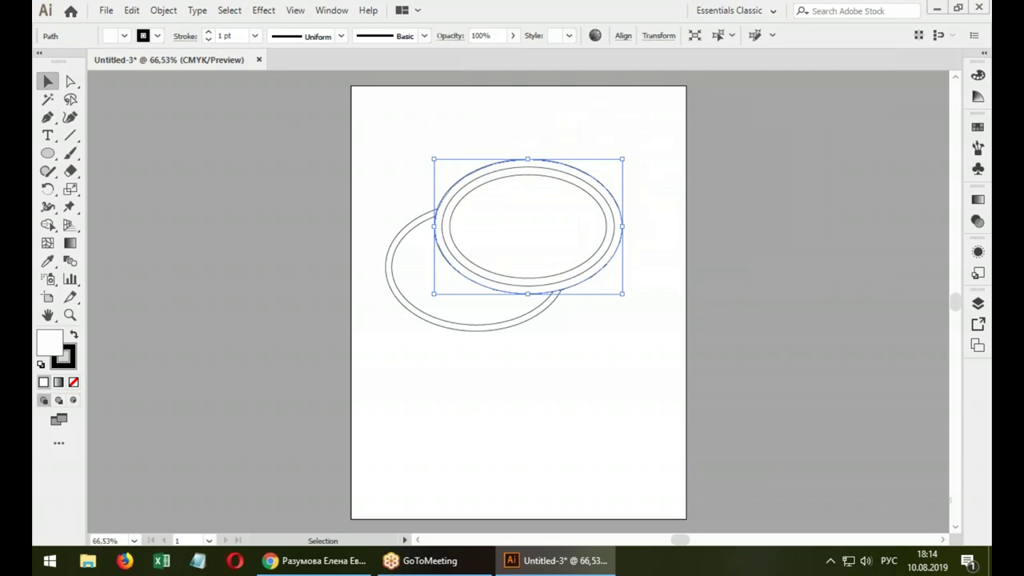
pyautogui.moveTo(404, 156); pyautogui.dragTo(578, 293)
pyautogui.moveTo(544, 240); pyautogui.dragTo(460, 209)
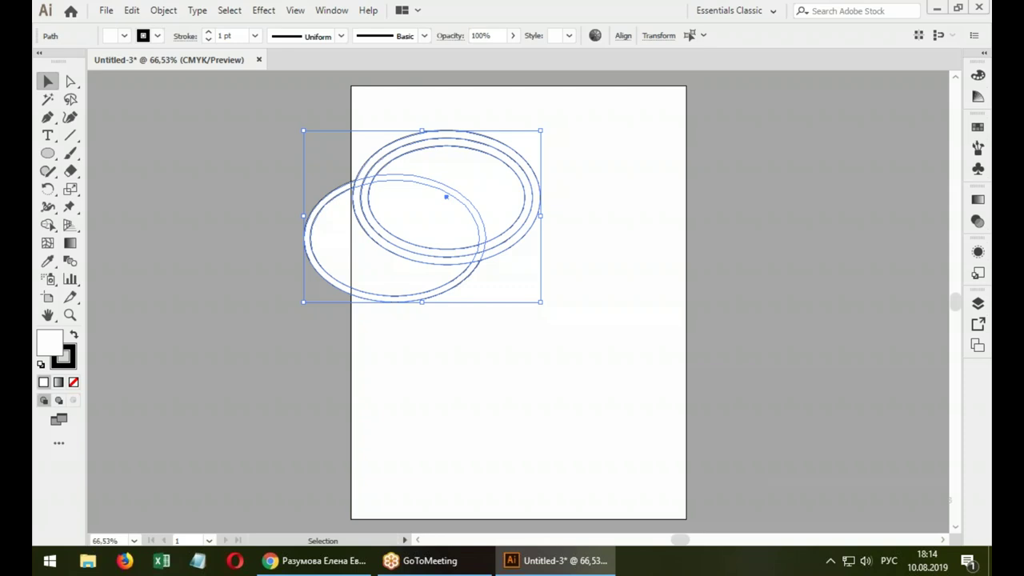
# Open the Align panel and dock the Align and Pathfinder panels at the upper left
pyautogui.click(331, 10)
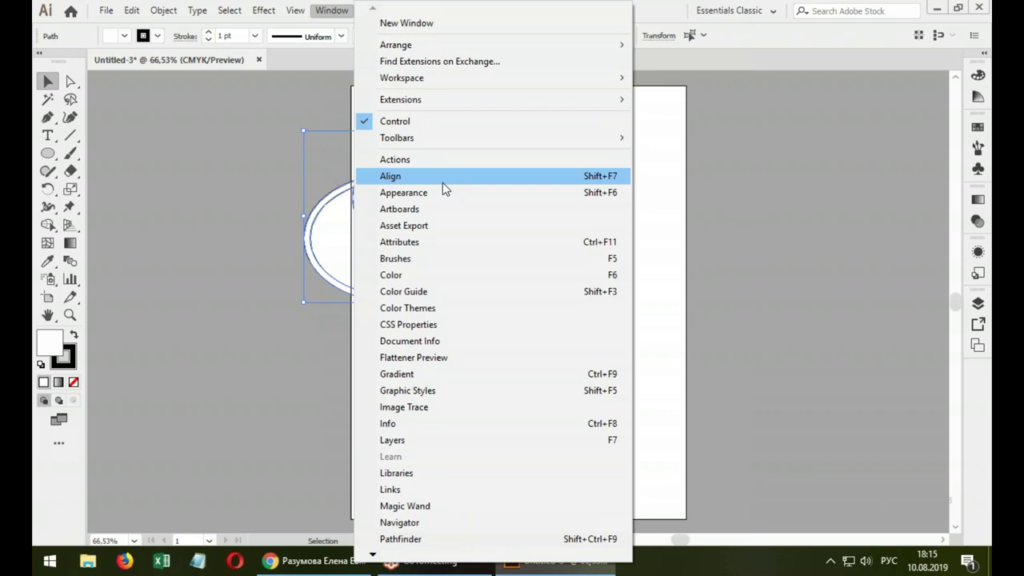
pyautogui.click(443, 182)
pyautogui.moveTo(264, 183); pyautogui.dragTo(161, 98)
pyautogui.moveTo(281, 183); pyautogui.dragTo(194, 272)
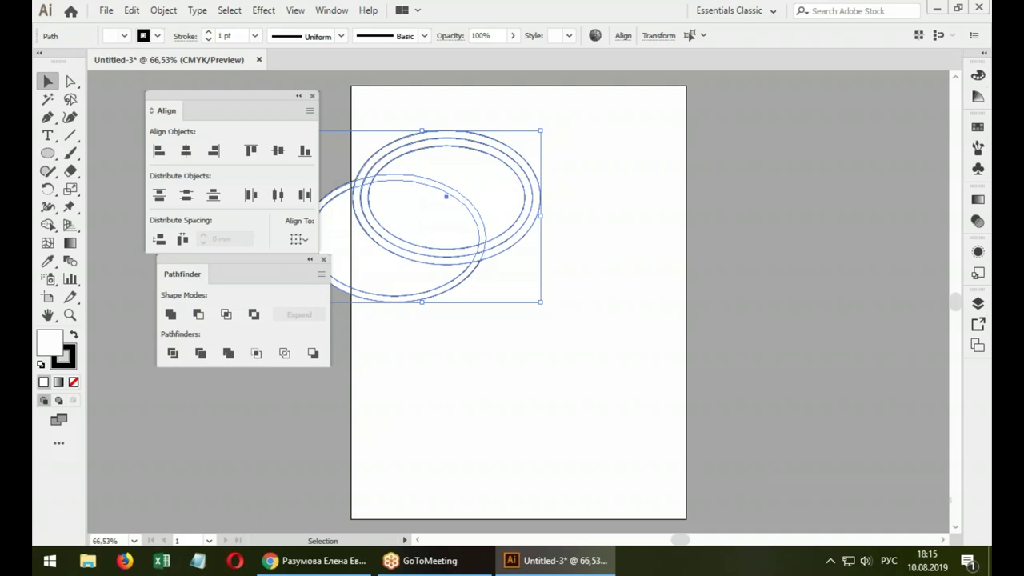
pyautogui.moveTo(237, 257); pyautogui.dragTo(211, 278)
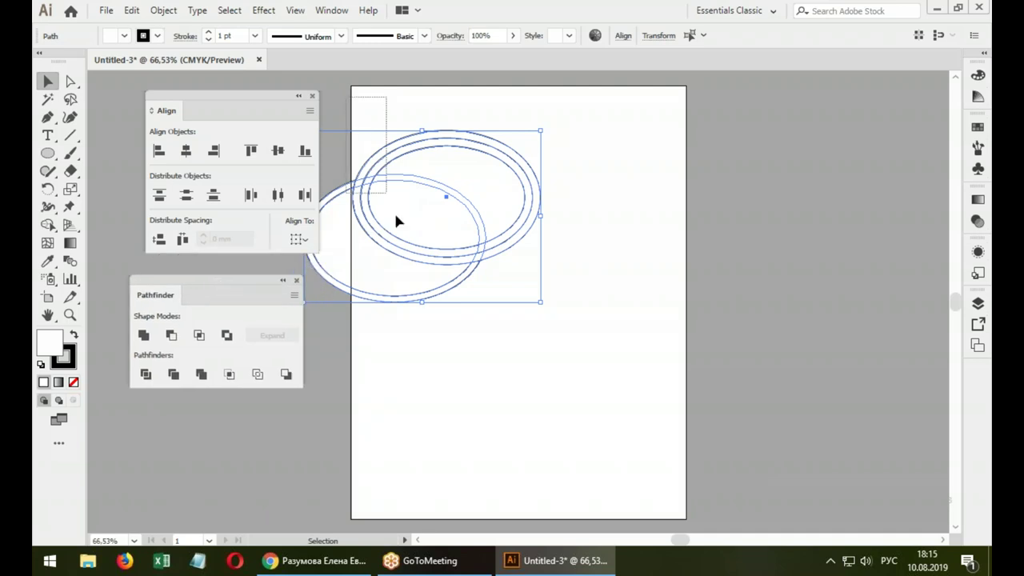
# Delete the selected ellipses and line up the Pathfinder panel under Align
pyautogui.press('Delete')
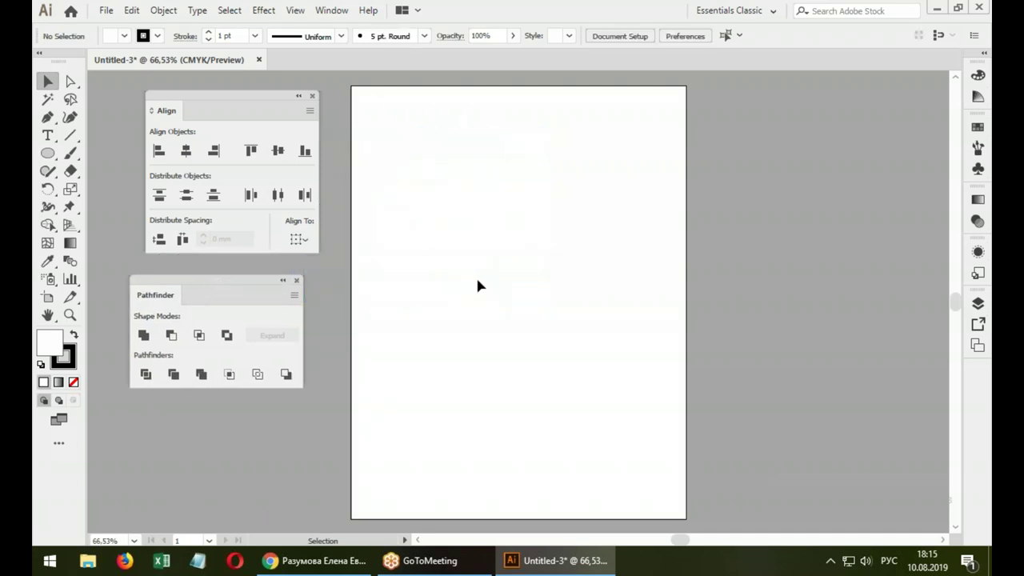
pyautogui.moveTo(238, 280); pyautogui.dragTo(252, 278)
pyautogui.click(331, 10)
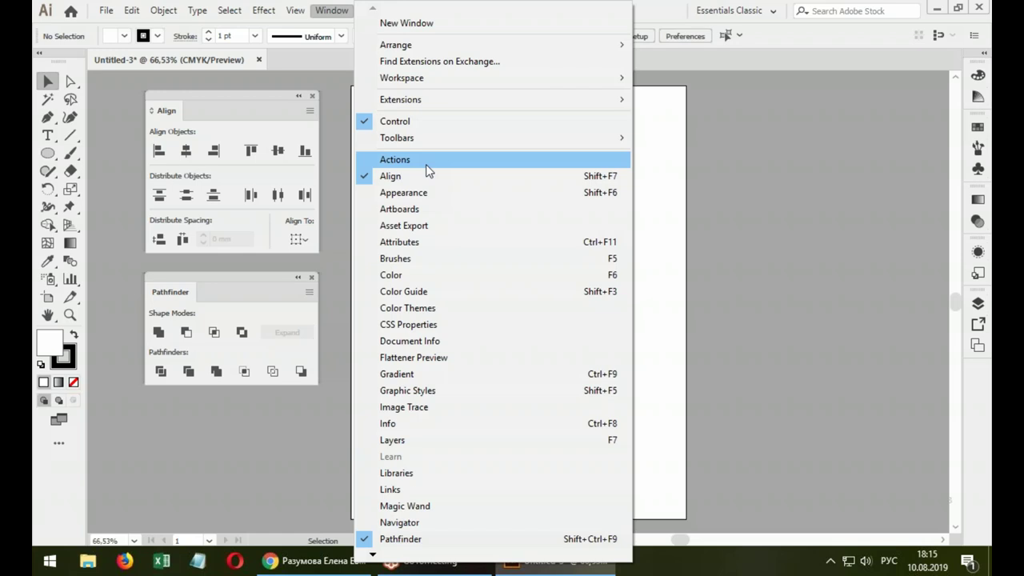
pyautogui.click(426, 164)
pyautogui.moveTo(711, 147); pyautogui.dragTo(623, 91)
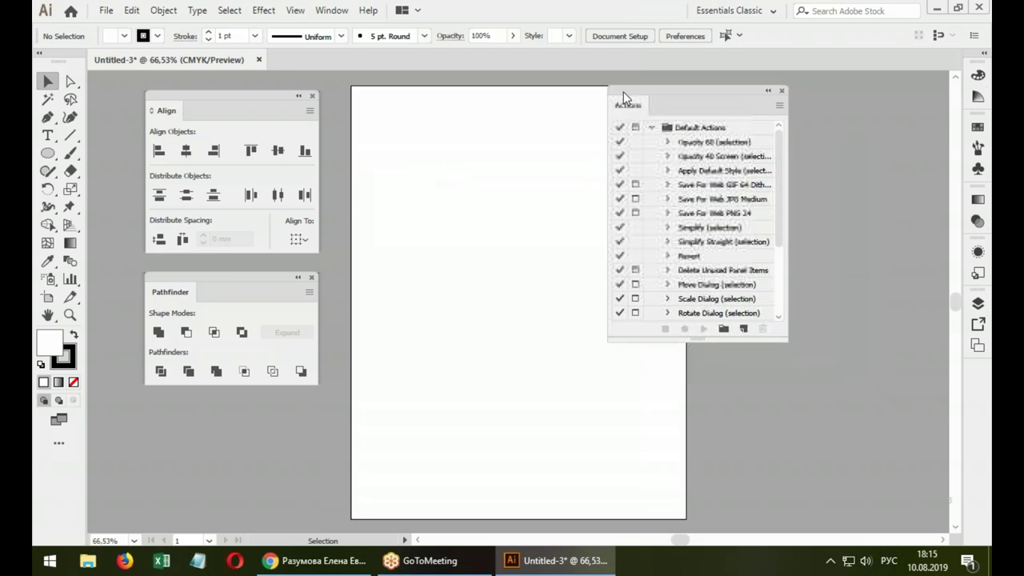
pyautogui.click(652, 126)
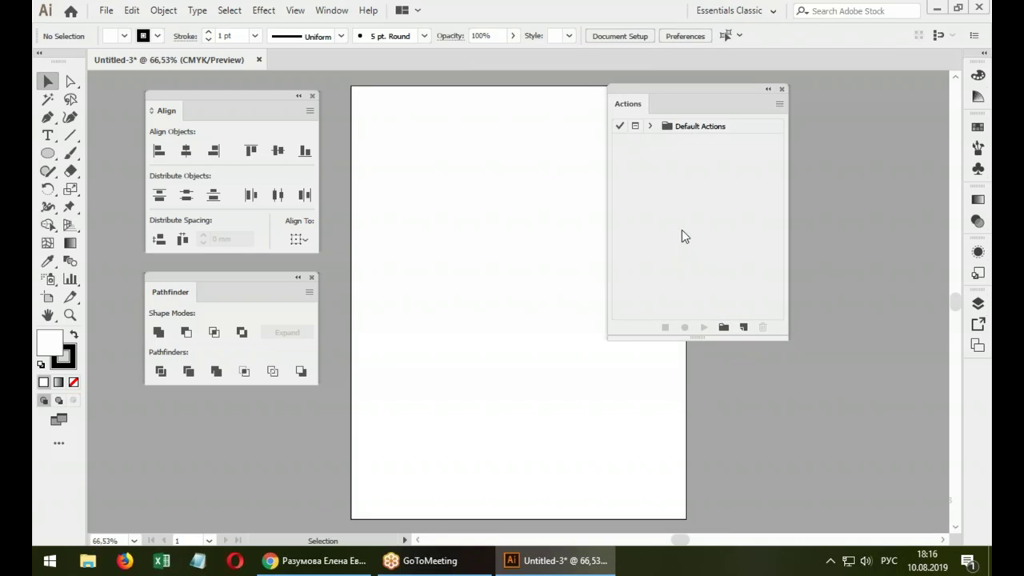
pyautogui.click(649, 125)
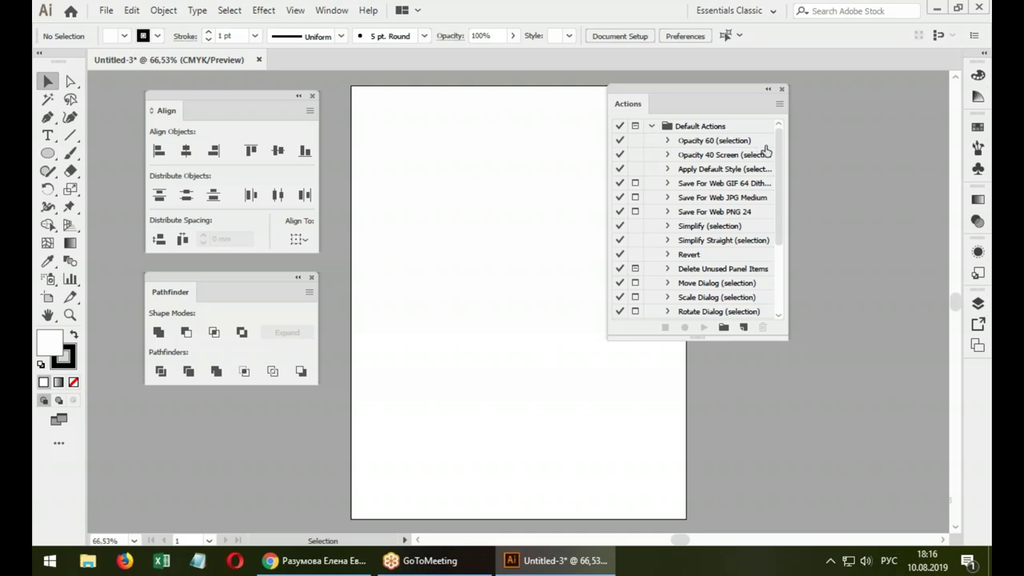
pyautogui.moveTo(788, 157); pyautogui.dragTo(824, 156)
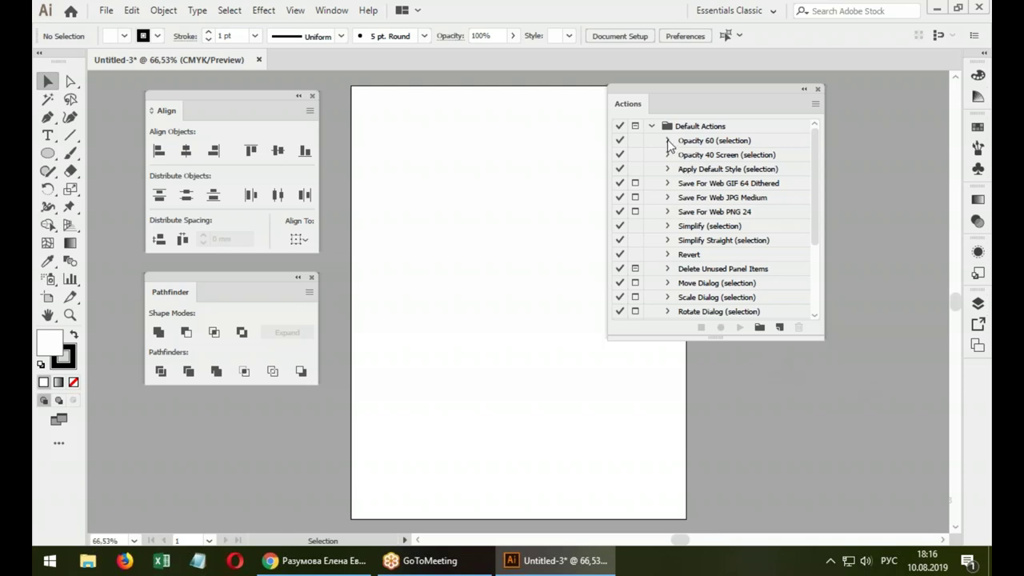
pyautogui.click(668, 141)
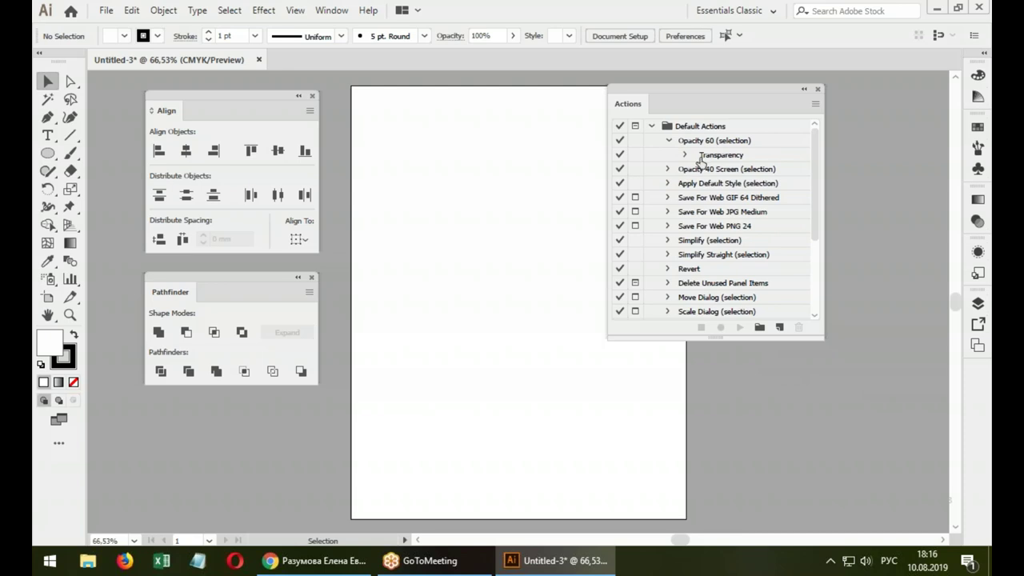
pyautogui.click(684, 154)
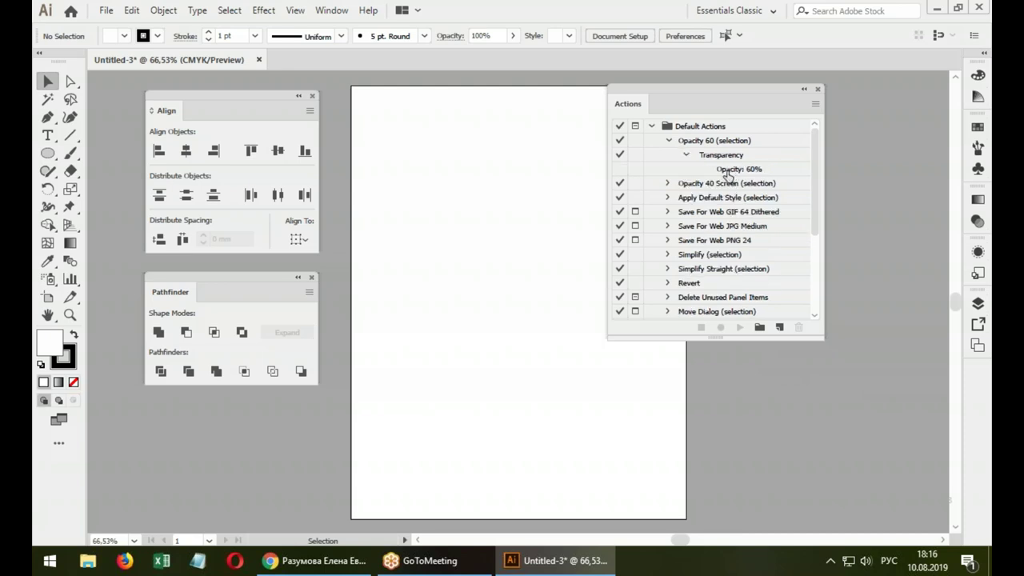
pyautogui.click(670, 142)
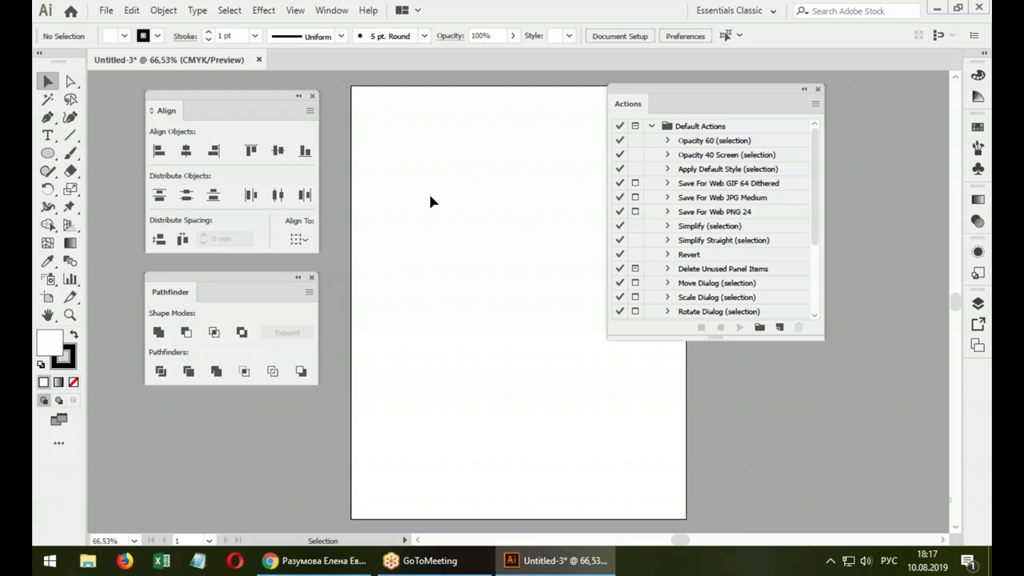
pyautogui.click(47, 152)
# Draw two overlapping ellipses and fill one with a white-to-black gradient
pyautogui.moveTo(410, 161); pyautogui.dragTo(499, 269)
pyautogui.moveTo(368, 205); pyautogui.dragTo(479, 302)
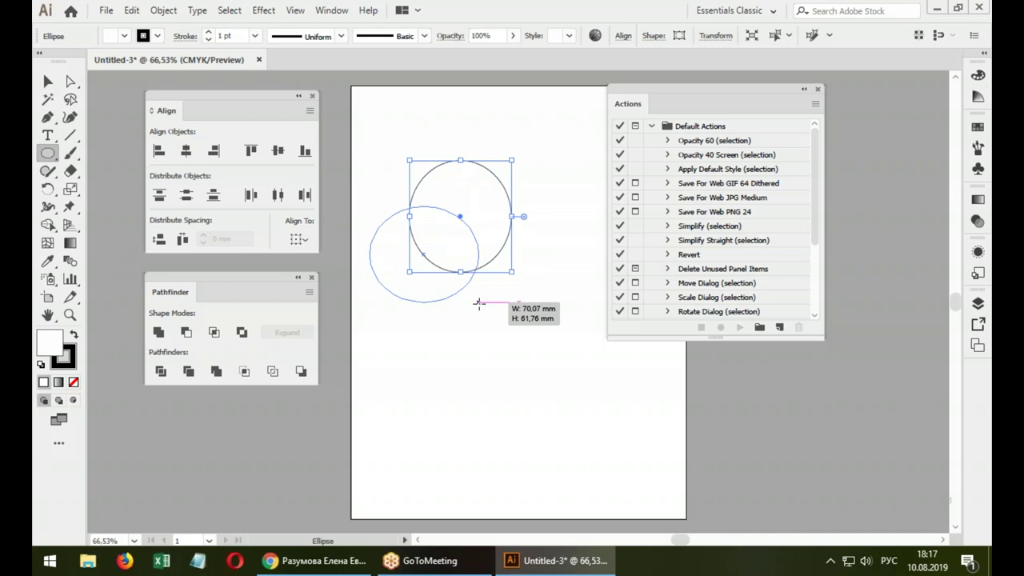
pyautogui.click(58, 382)
pyautogui.click(48, 80)
# Play the Opacity 60 action on the gradient ellipse to set it to 60% opacity
pyautogui.click(934, 192)
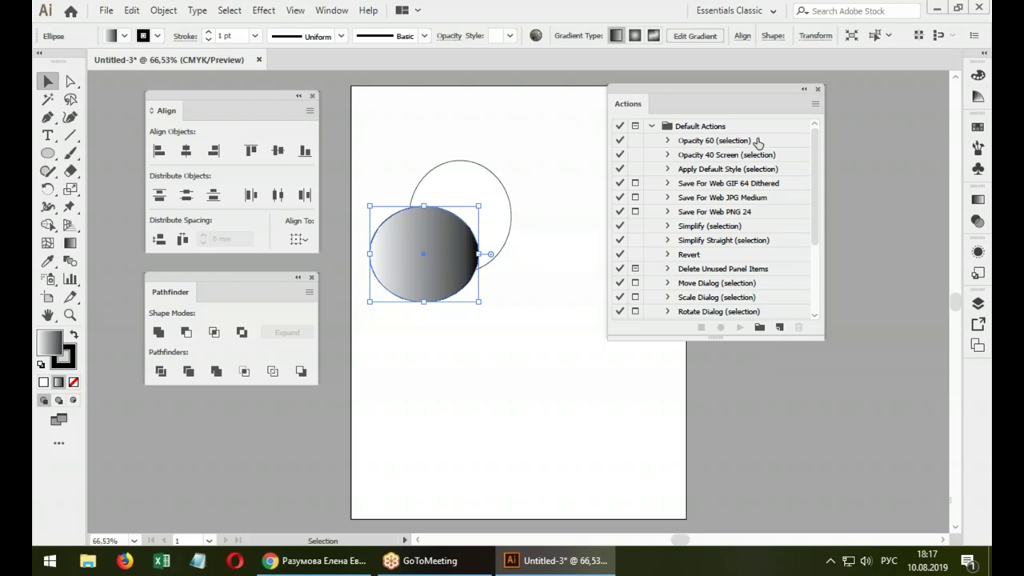
pyautogui.click(757, 142)
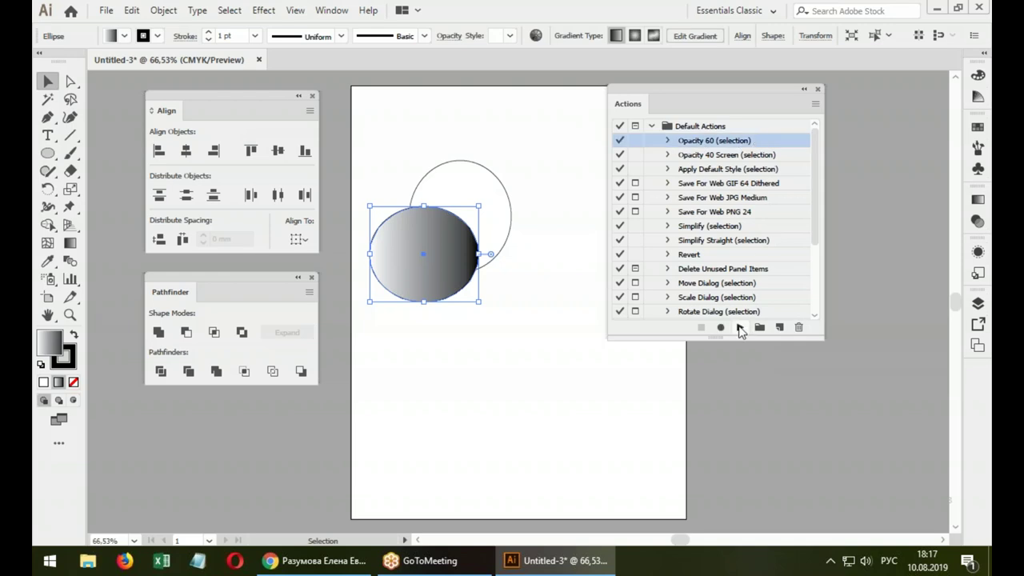
pyautogui.click(740, 328)
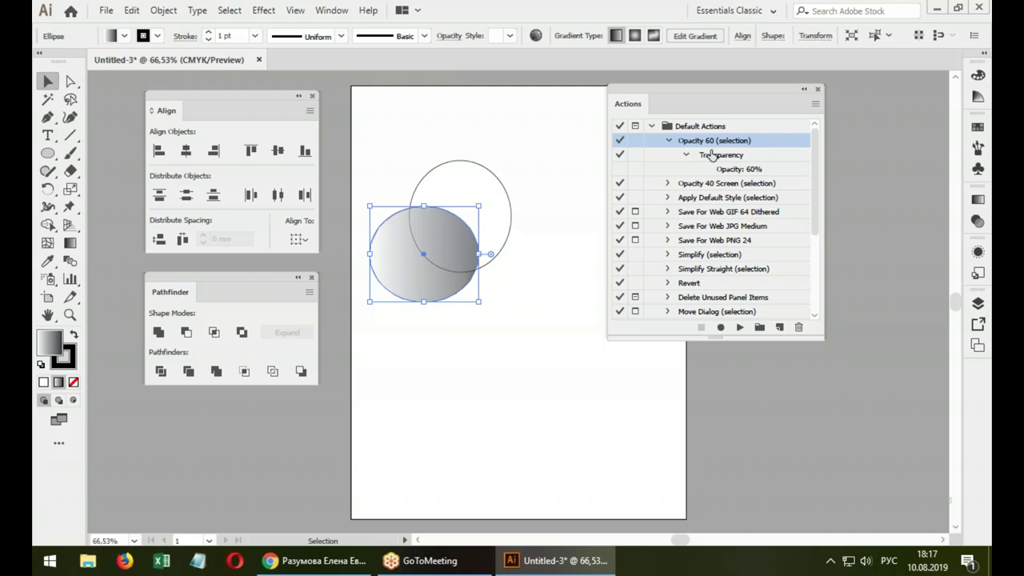
pyautogui.moveTo(717, 90); pyautogui.dragTo(740, 89)
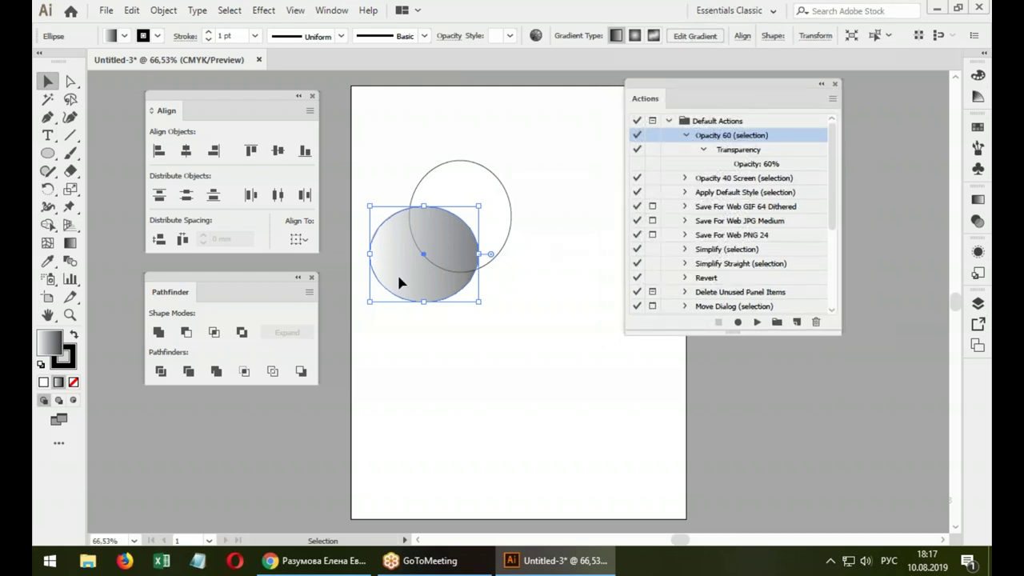
# Nudge the gradient ellipse down, deselect it, and delete the Default Actions set
pyautogui.moveTo(400, 282); pyautogui.dragTo(401, 286)
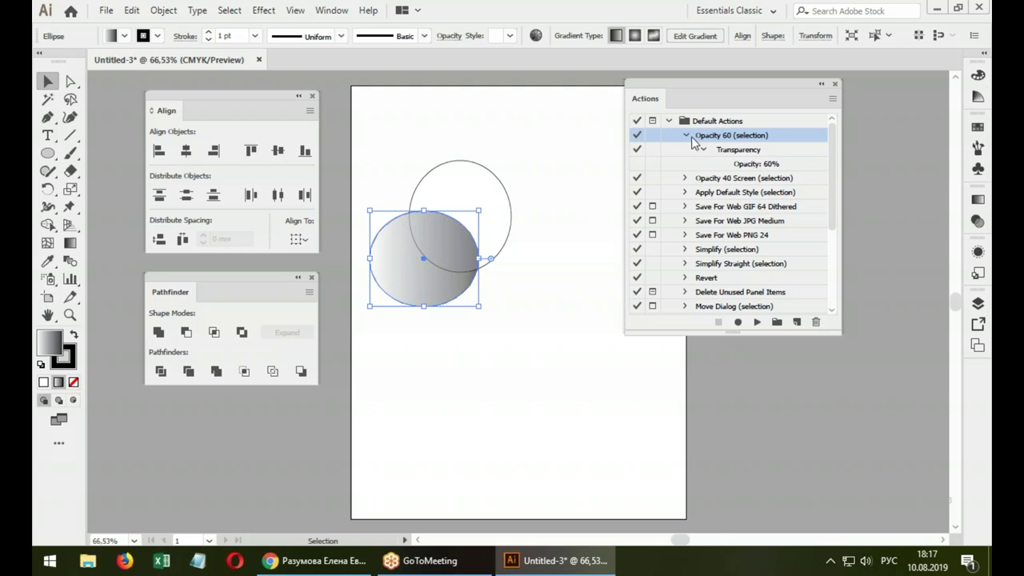
pyautogui.click(685, 136)
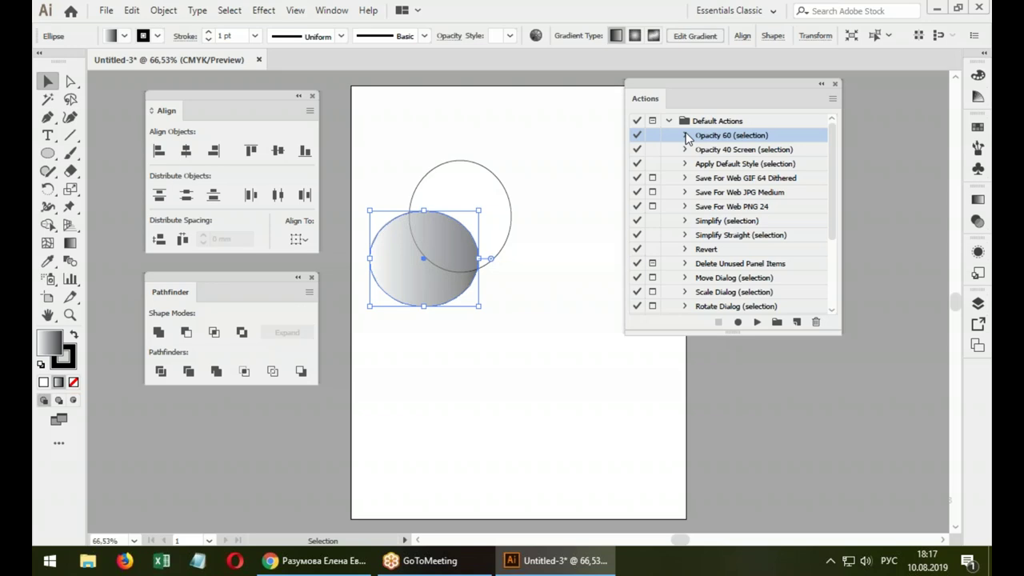
pyautogui.click(438, 132)
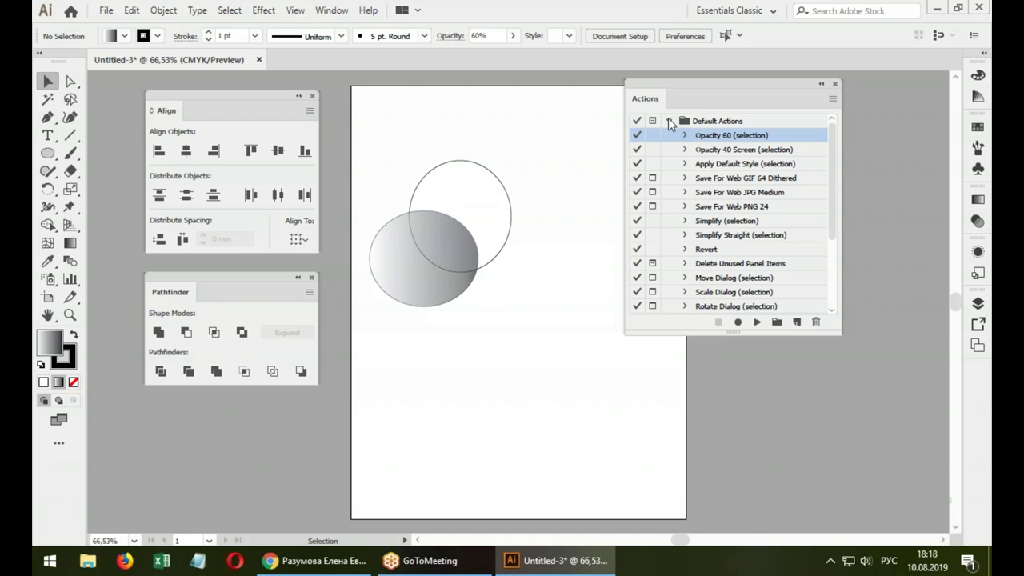
pyautogui.click(668, 121)
pyautogui.moveTo(708, 124); pyautogui.dragTo(816, 321)
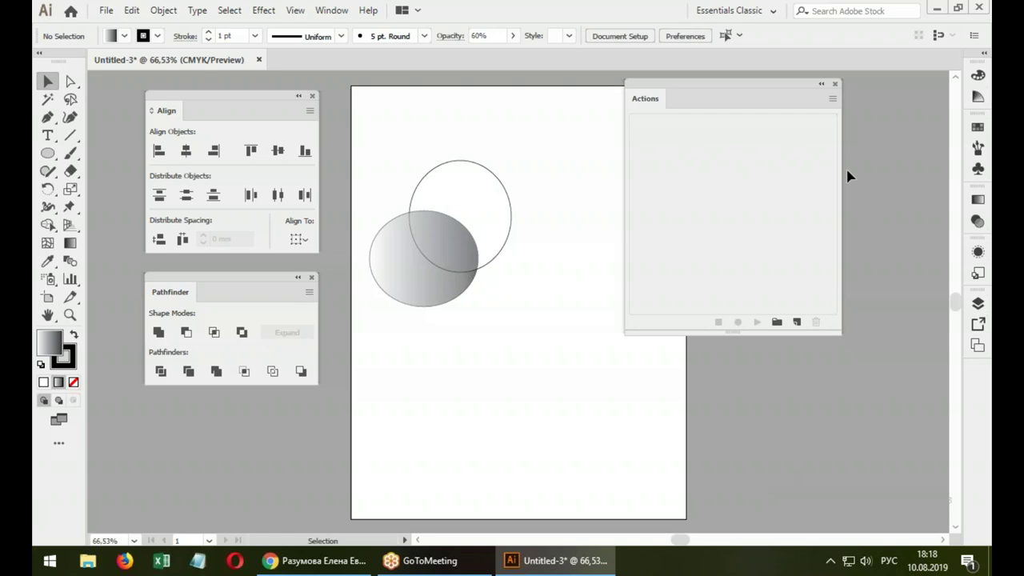
pyautogui.click(836, 101)
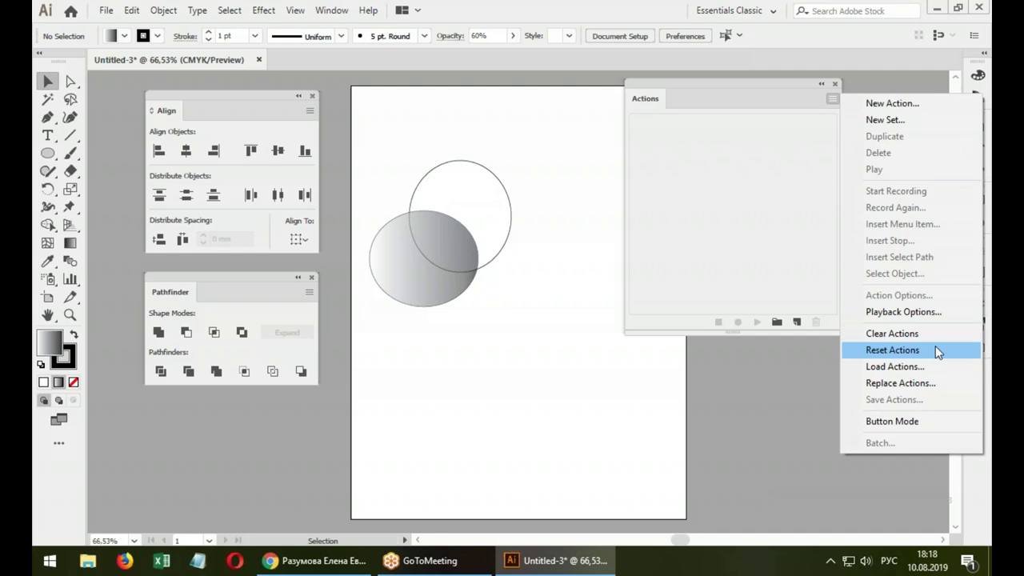
pyautogui.moveTo(717, 88); pyautogui.dragTo(792, 98)
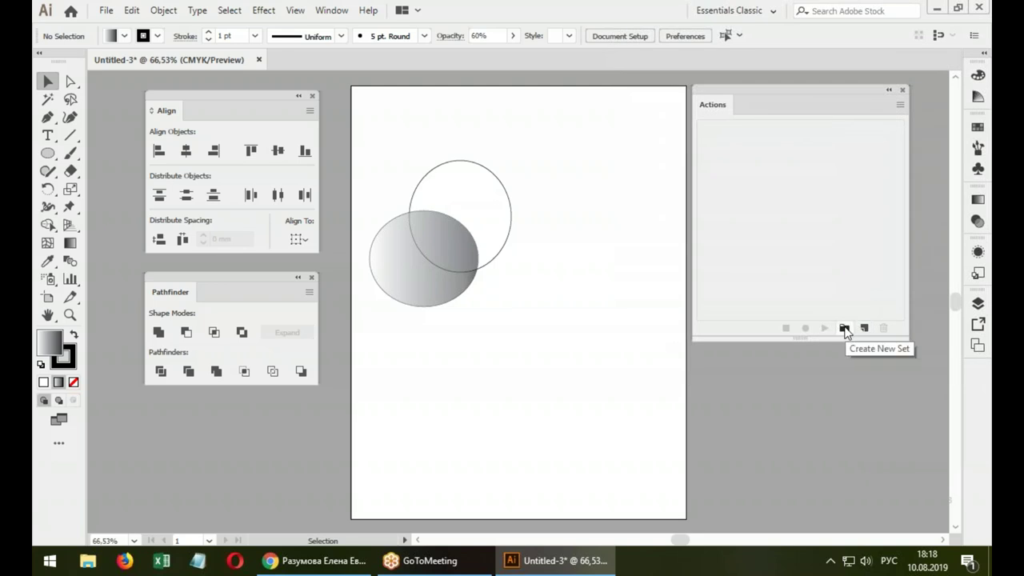
# Add a new action set with the default name Set 1, then select the outline circle
pyautogui.click(844, 329)
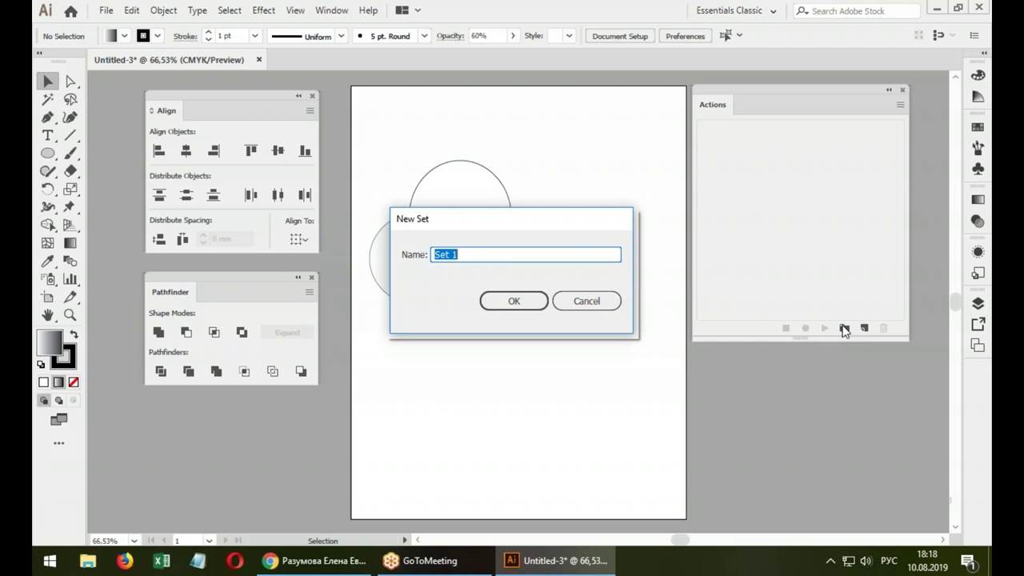
pyautogui.click(513, 301)
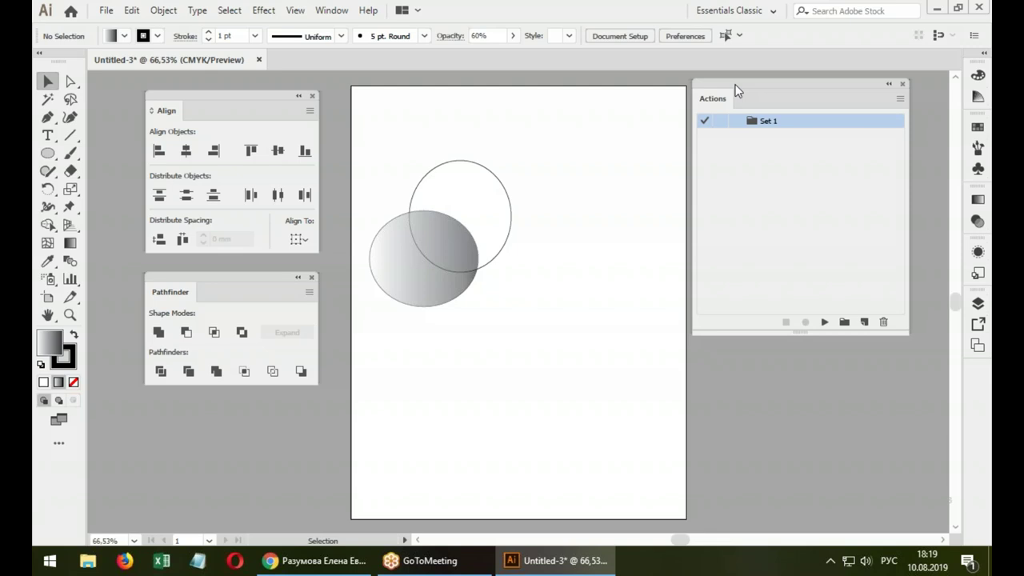
pyautogui.click(461, 271)
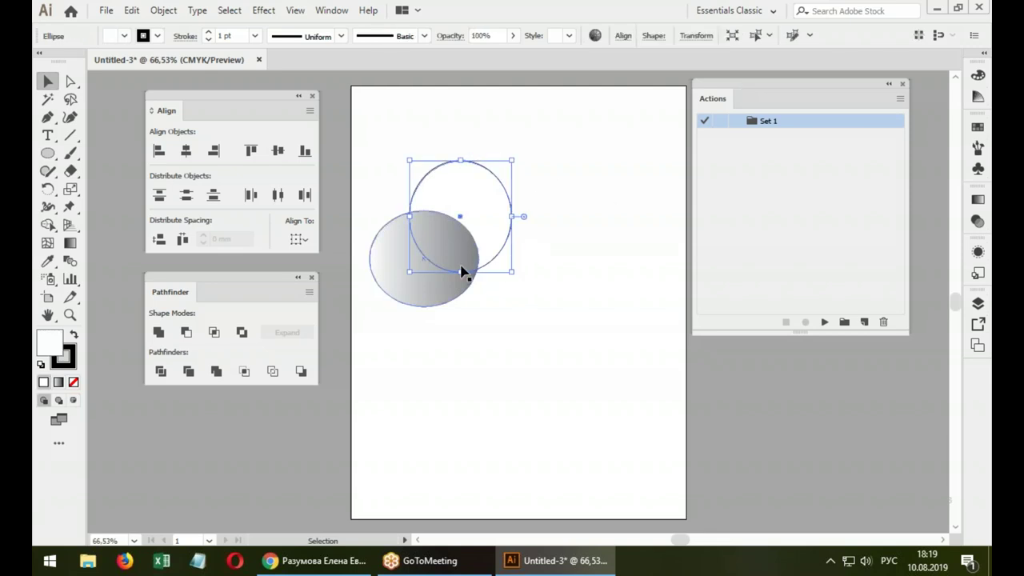
pyautogui.click(392, 273)
pyautogui.click(479, 162)
pyautogui.click(163, 10)
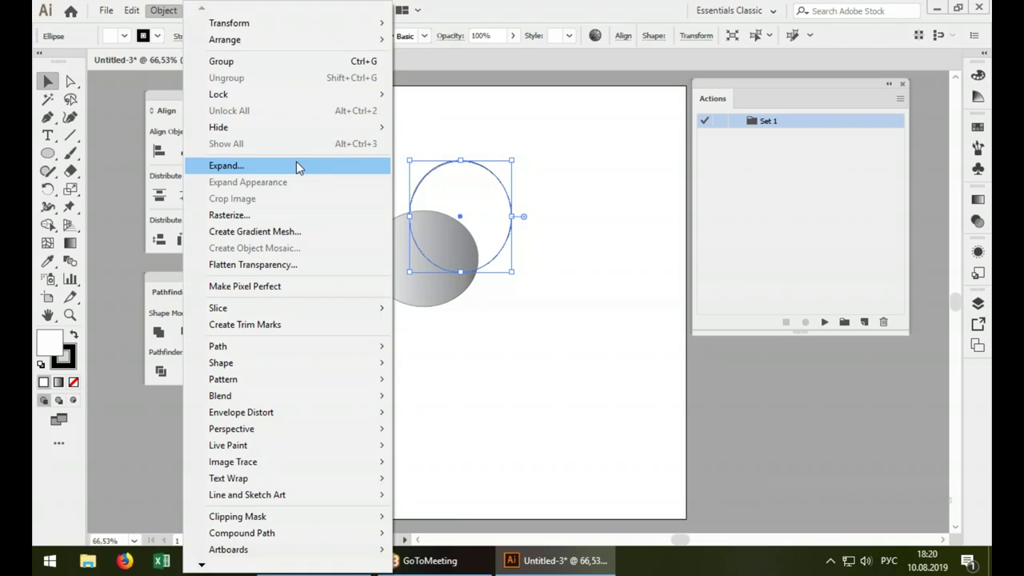
pyautogui.click(466, 140)
pyautogui.hotkey('ctrl', 'shift', 'a')
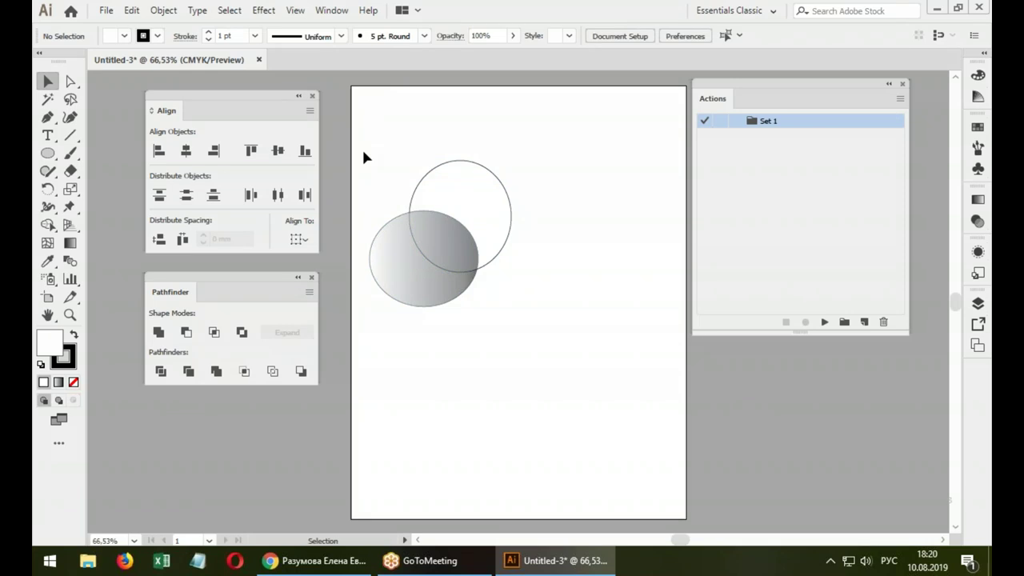
# Keep Align To on Align to Selection and marquee-select both ellipses
pyautogui.click(302, 239)
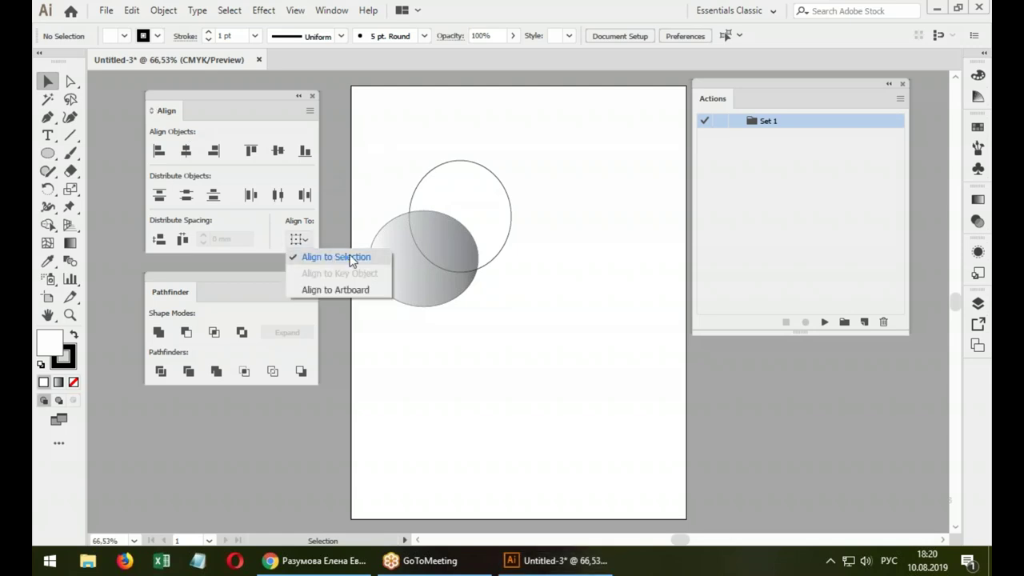
pyautogui.click(354, 258)
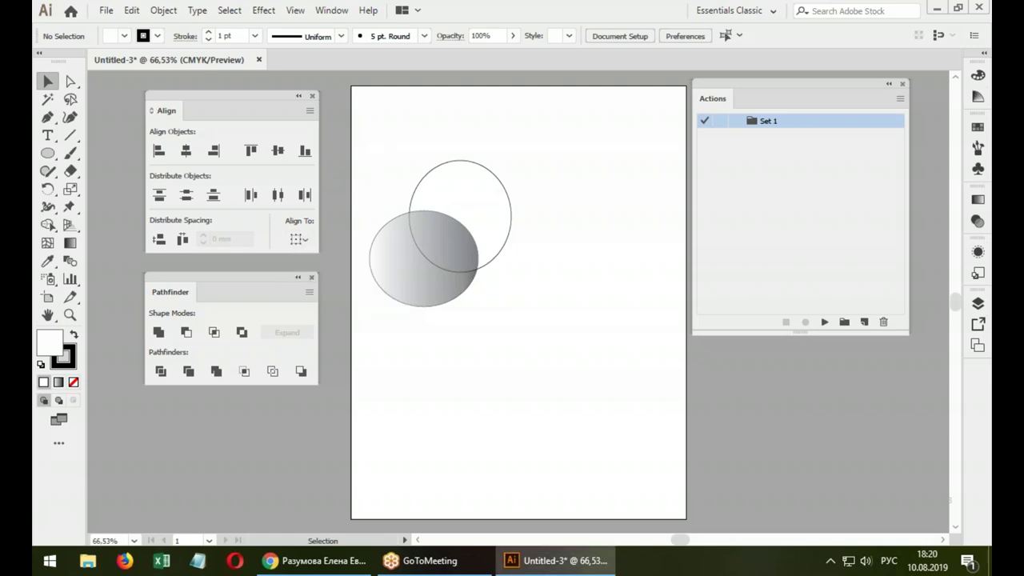
pyautogui.moveTo(360, 132); pyautogui.dragTo(522, 327)
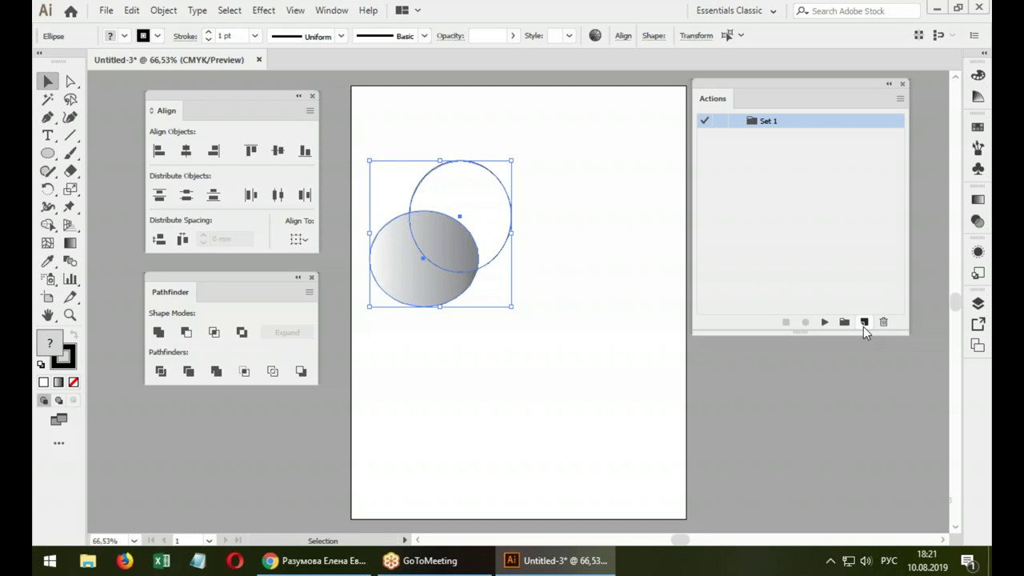
# Start a new action named left, keeping it in Set 1
pyautogui.click(863, 323)
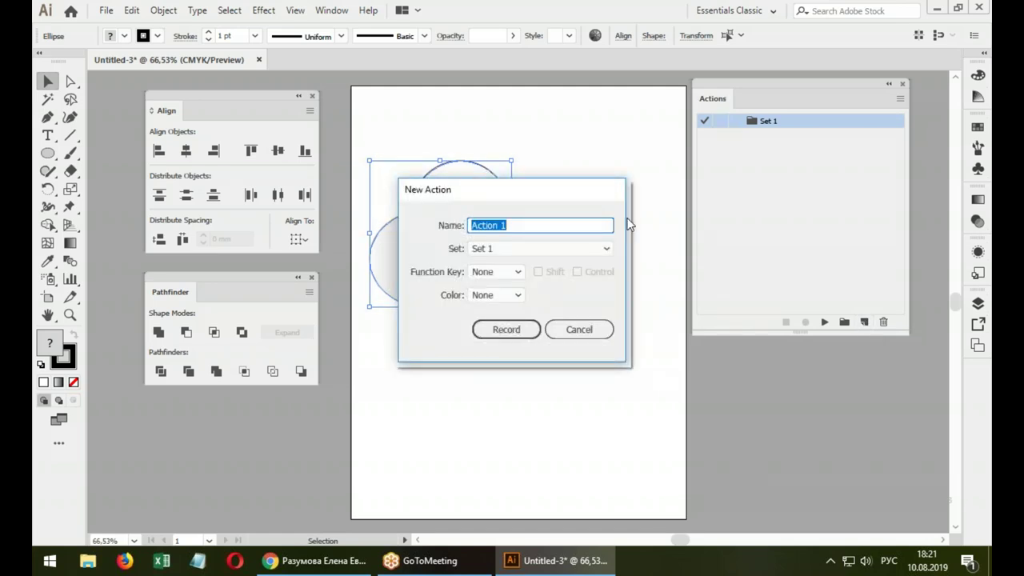
pyautogui.moveTo(556, 193); pyautogui.dragTo(701, 221)
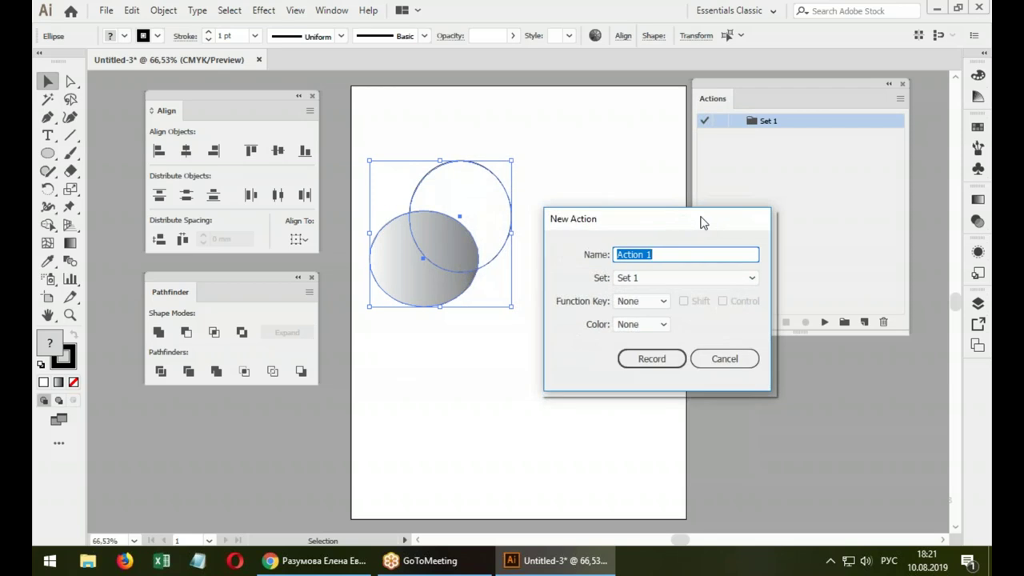
pyautogui.hotkey('alt', 'shift')
pyautogui.press('BackSpace')
pyautogui.write('left')
pyautogui.click(754, 277)
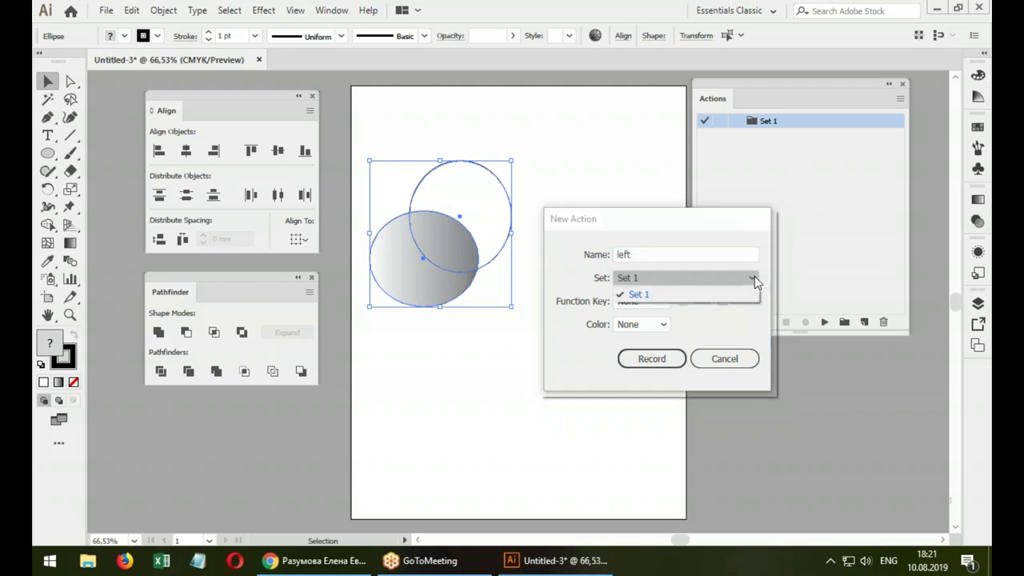
pyautogui.click(648, 278)
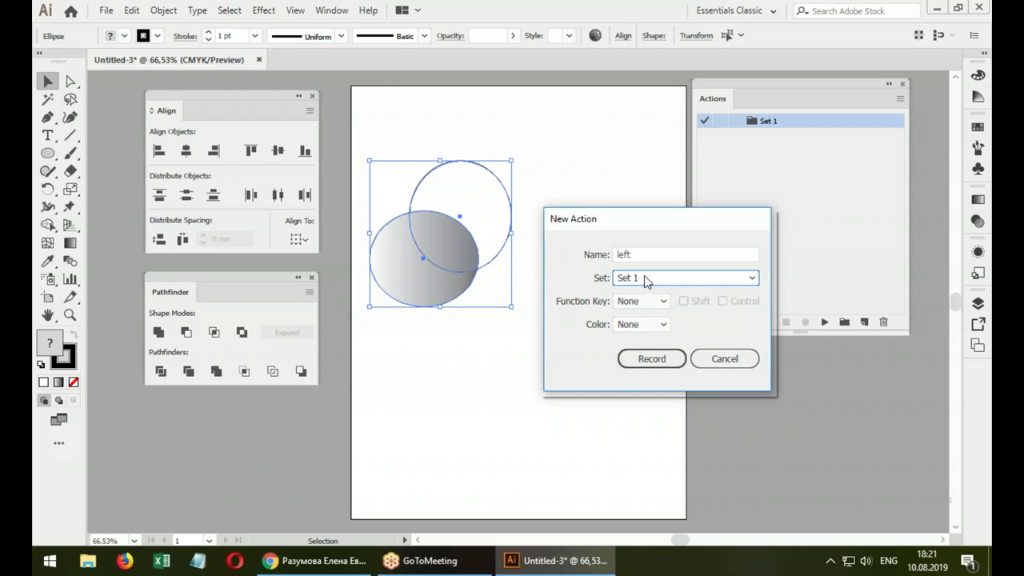
pyautogui.moveTo(631, 217); pyautogui.dragTo(639, 172)
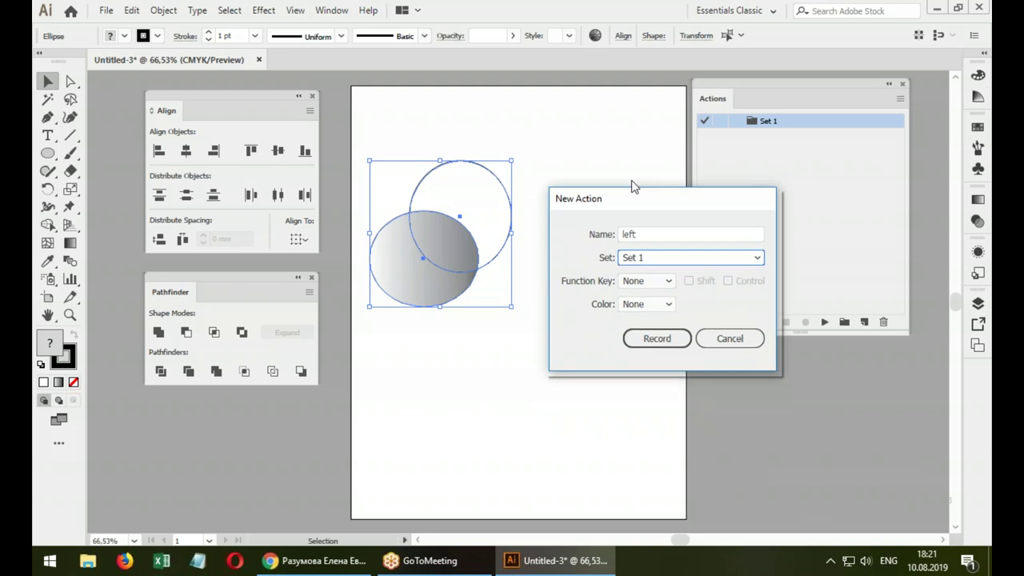
# Give the left action function key F2 and colour Red
pyautogui.click(670, 256)
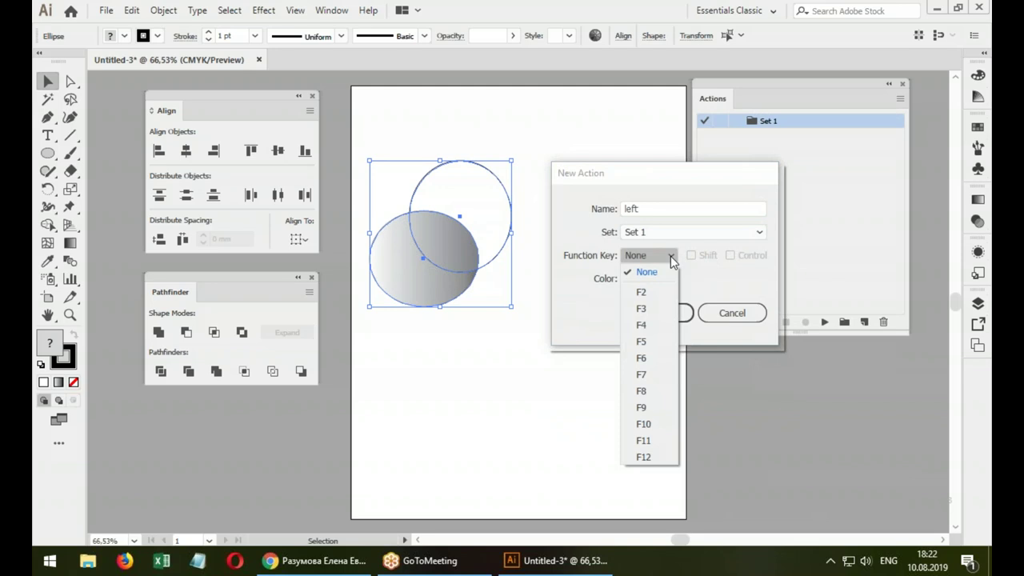
pyautogui.click(658, 291)
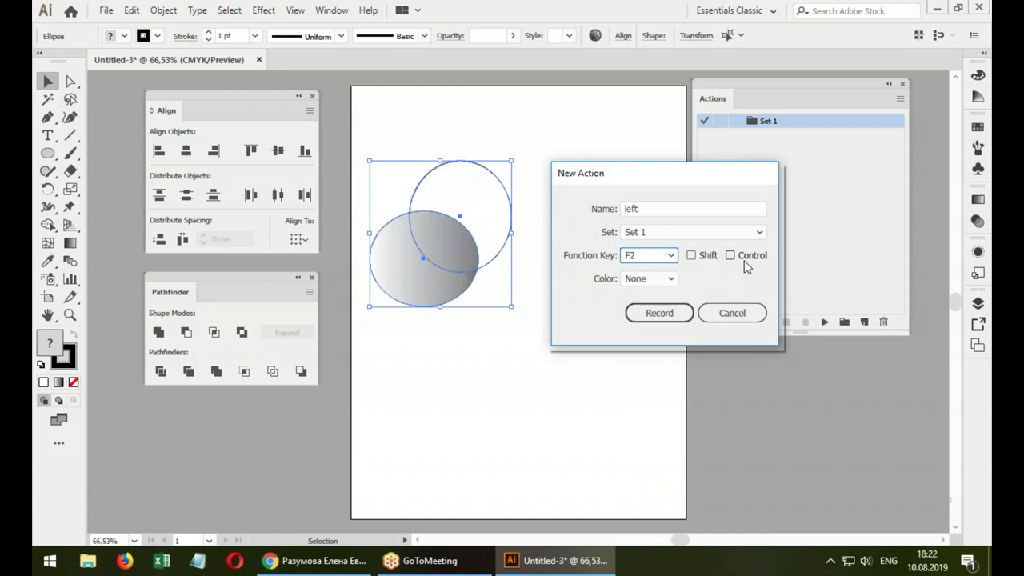
pyautogui.click(670, 280)
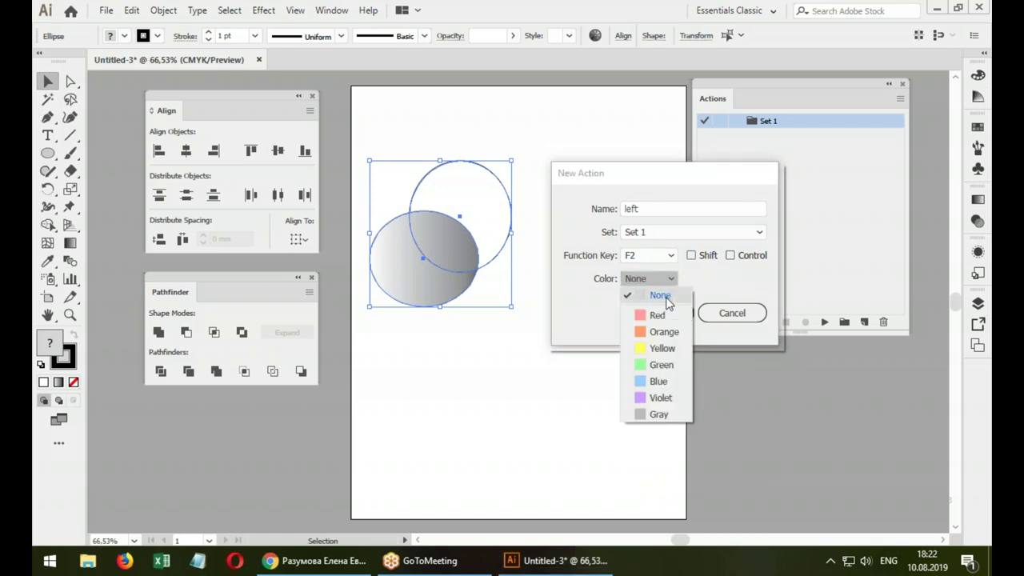
pyautogui.click(667, 320)
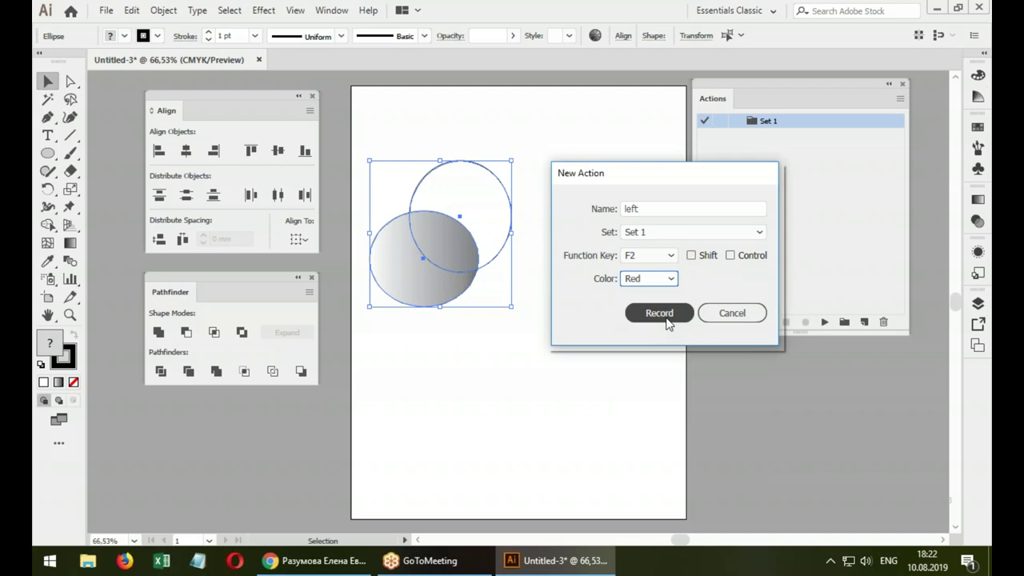
pyautogui.click(670, 280)
pyautogui.click(673, 315)
# Record Horizontal Align Left into the left action, then stop recording
pyautogui.click(664, 317)
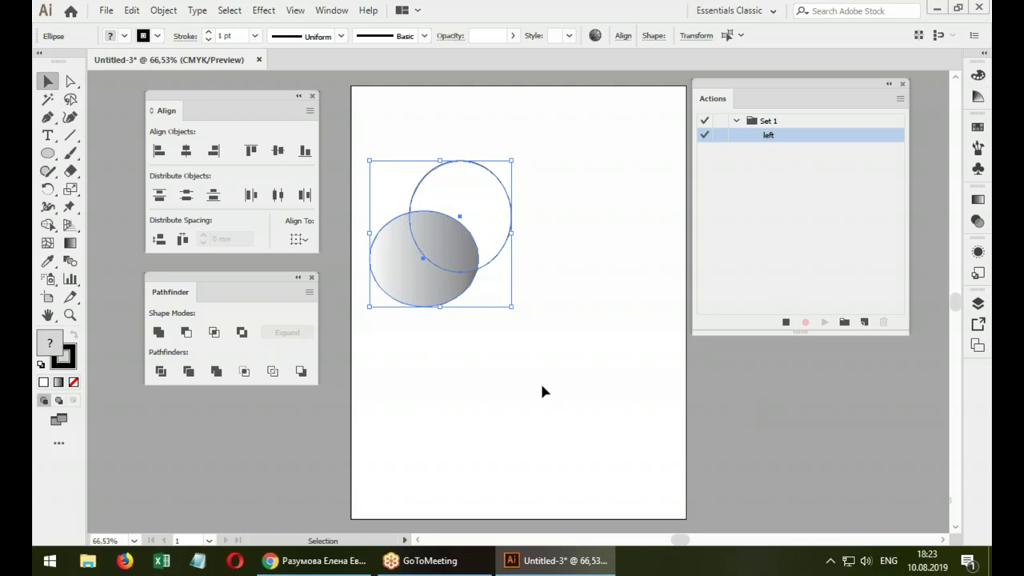
pyautogui.click(159, 151)
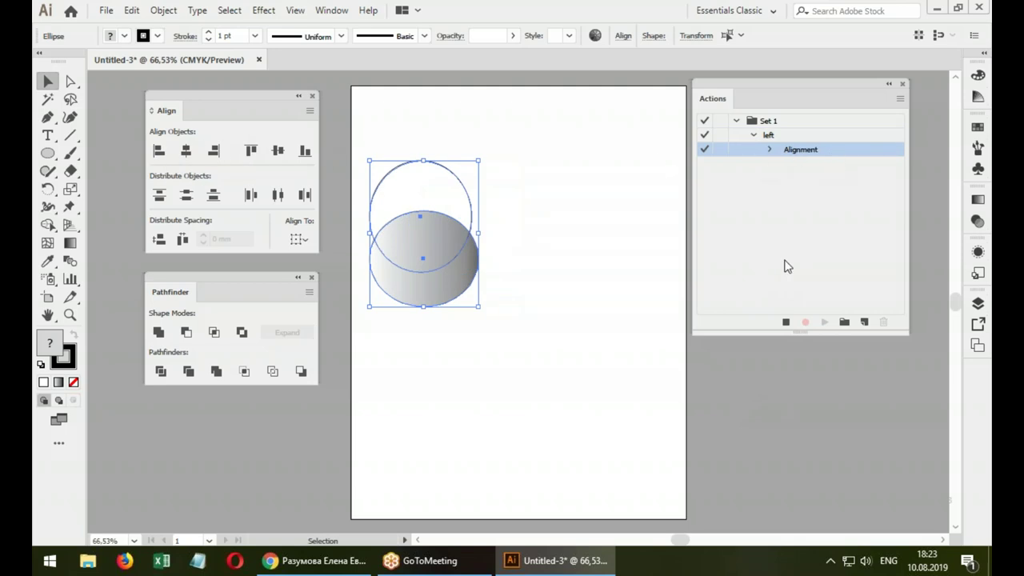
pyautogui.click(785, 322)
# Draw two diagonal lines beside the ellipses
pyautogui.click(70, 136)
pyautogui.moveTo(443, 347); pyautogui.dragTo(575, 446)
pyautogui.moveTo(509, 303); pyautogui.dragTo(617, 376)
# Select all four shapes, replay the left action with F2, and set Align To to Align to Artboard
pyautogui.click(47, 82)
pyautogui.moveTo(404, 136); pyautogui.dragTo(580, 388)
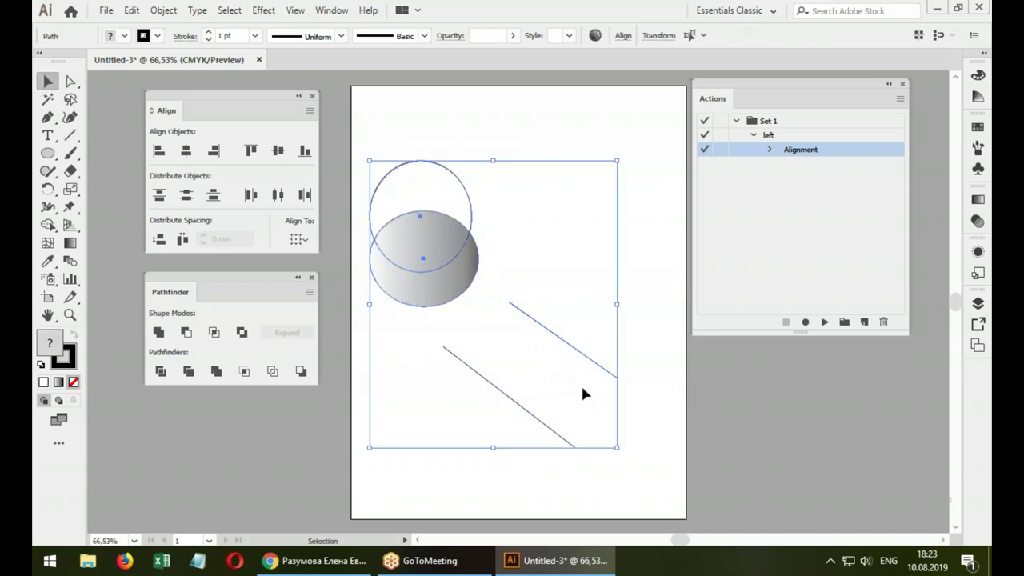
pyautogui.press('F2')
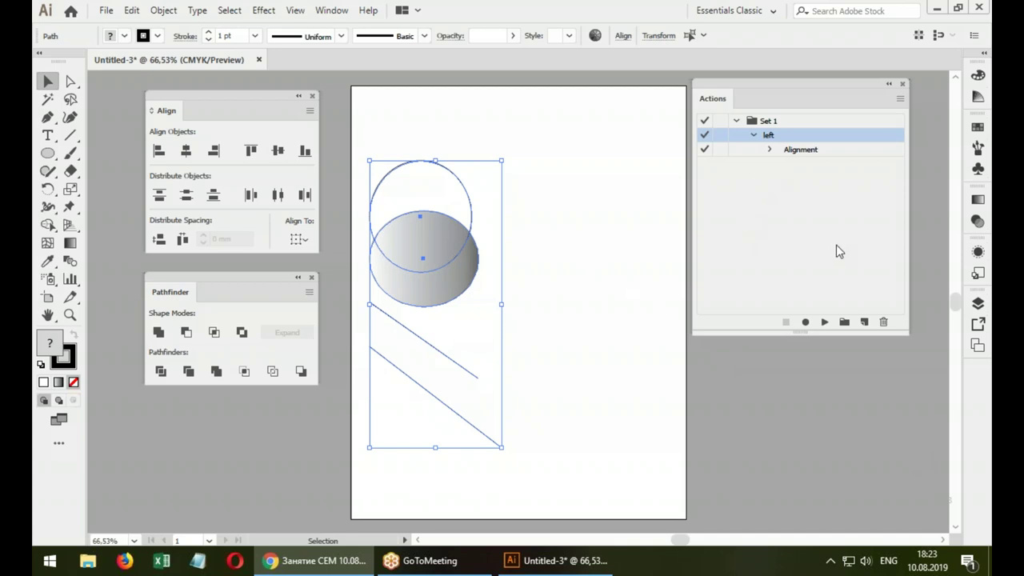
pyautogui.click(302, 240)
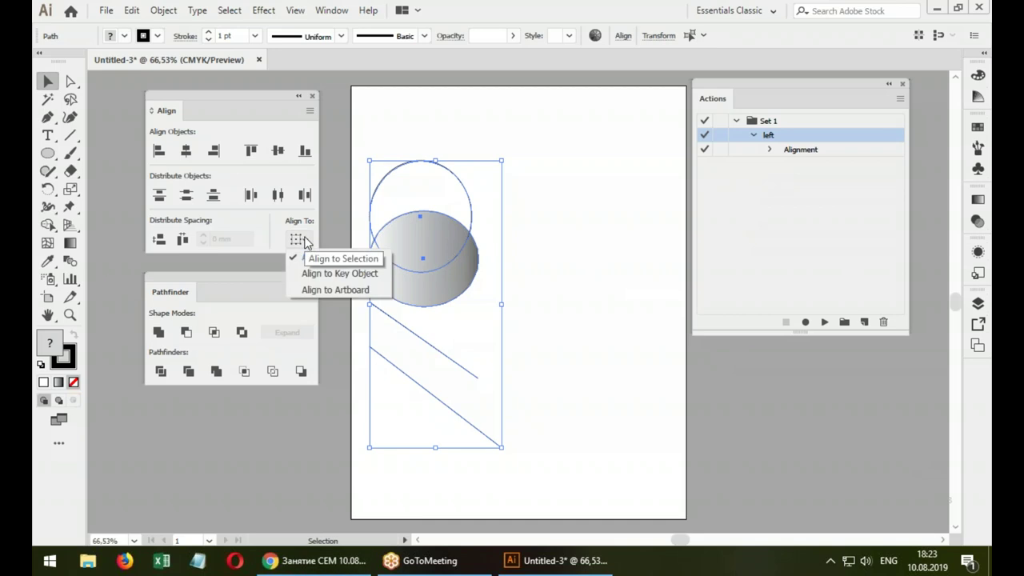
pyautogui.click(343, 291)
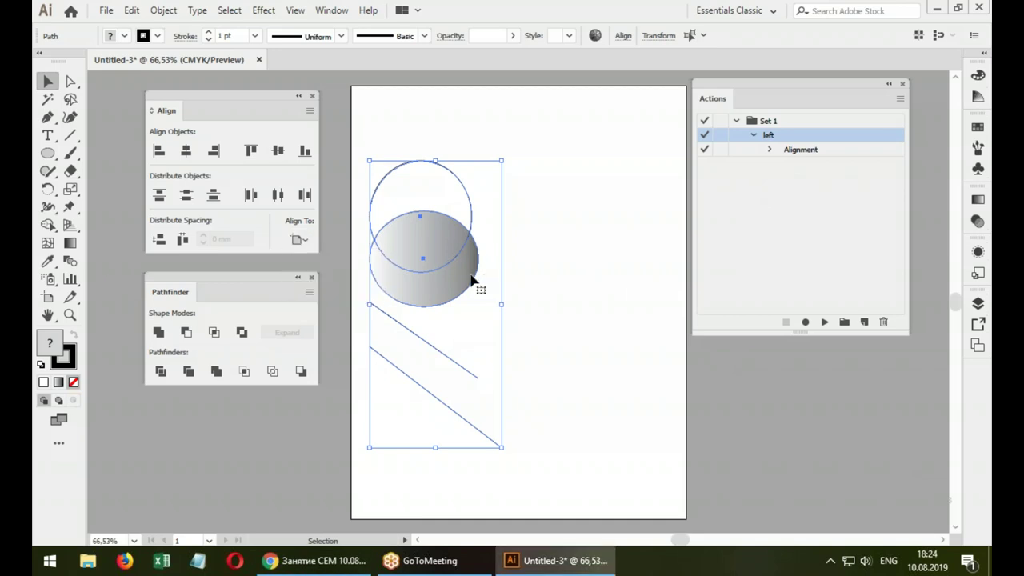
# Replay the left action with F2 against the artboard edge, restore Align to Selection, and deselect everything
pyautogui.press('F2')
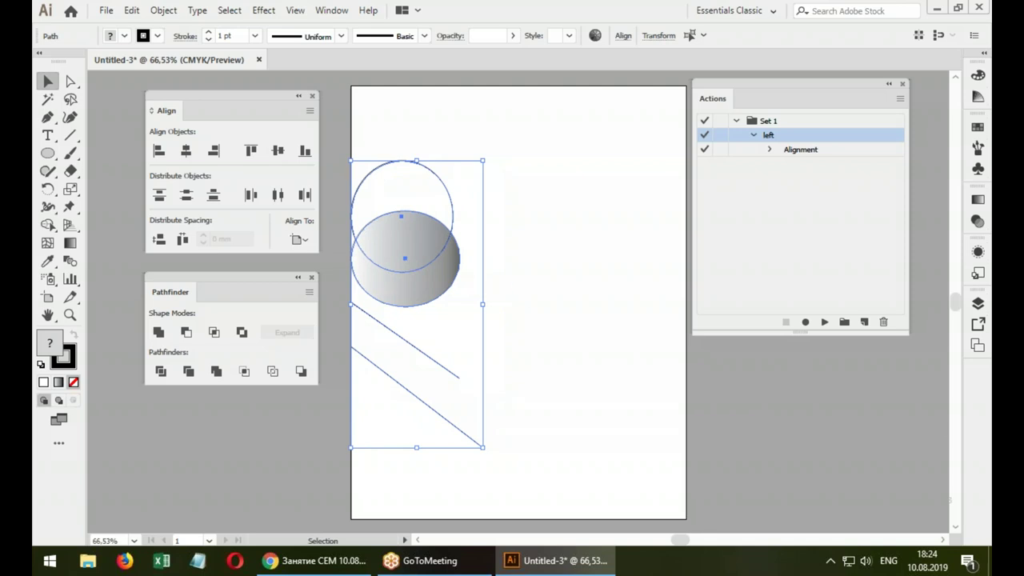
pyautogui.click(303, 240)
pyautogui.click(324, 255)
pyautogui.hotkey('alt', 'Tab')
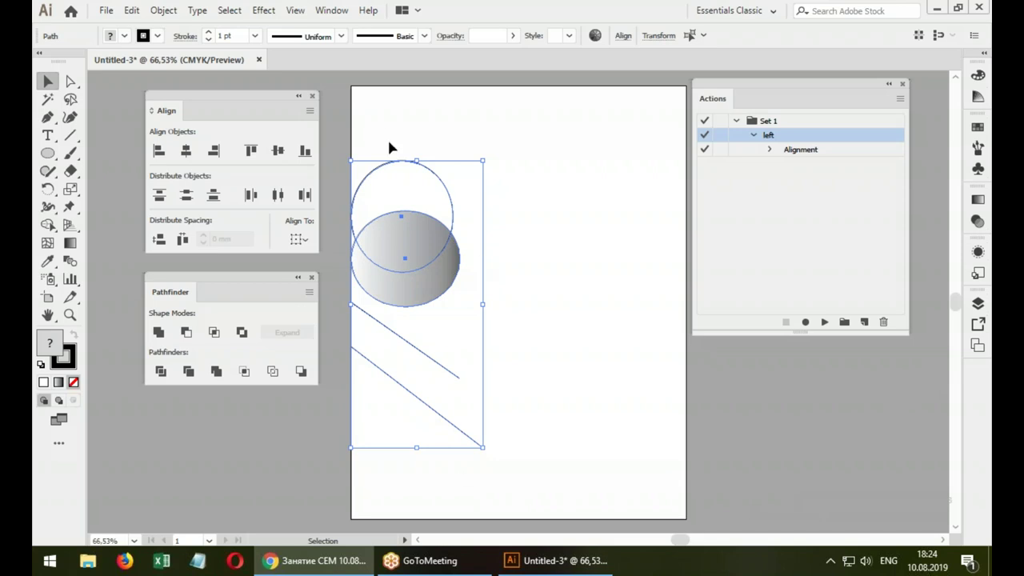
pyautogui.click(448, 240)
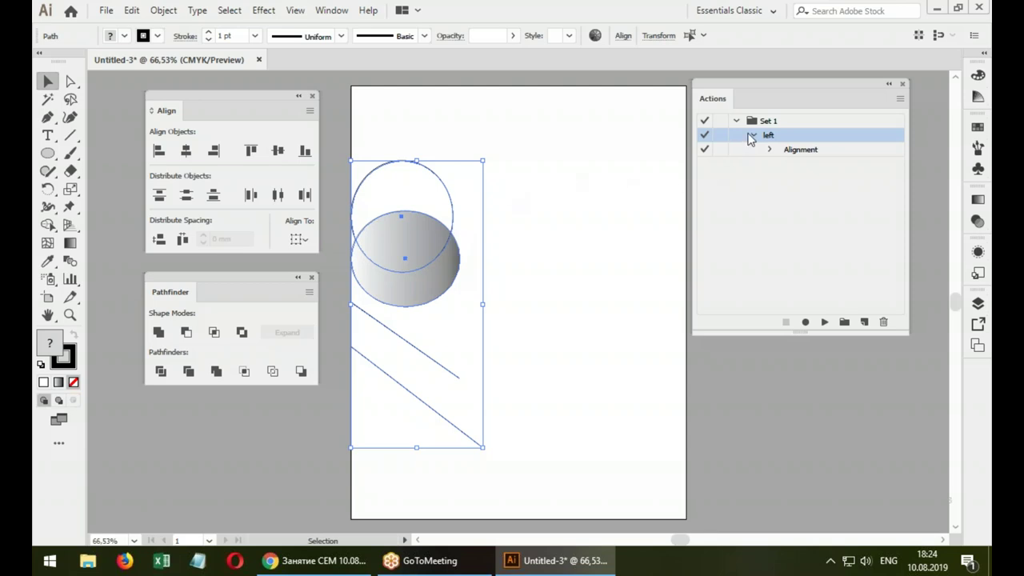
pyautogui.click(752, 135)
pyautogui.click(570, 330)
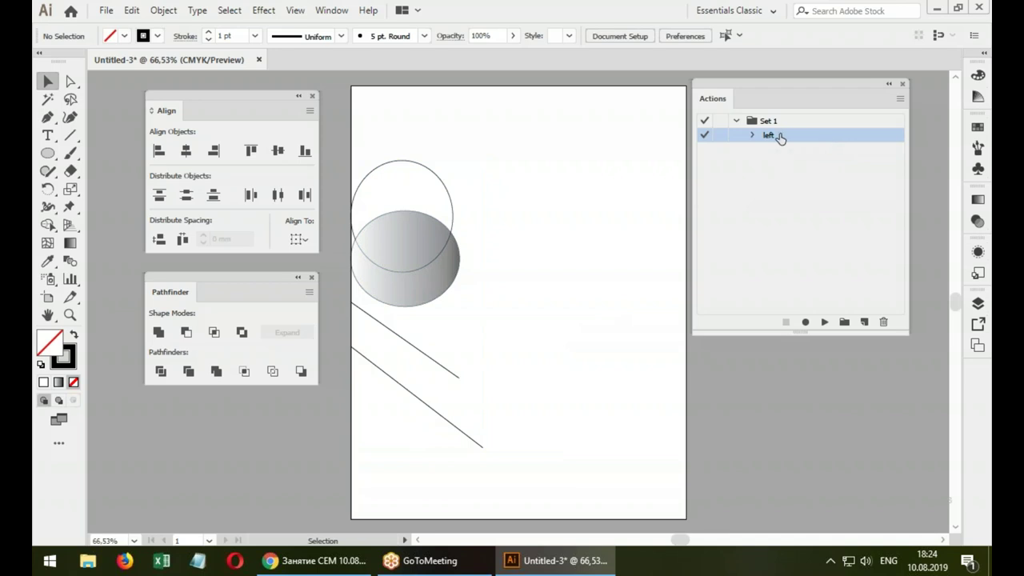
pyautogui.doubleClick(834, 141)
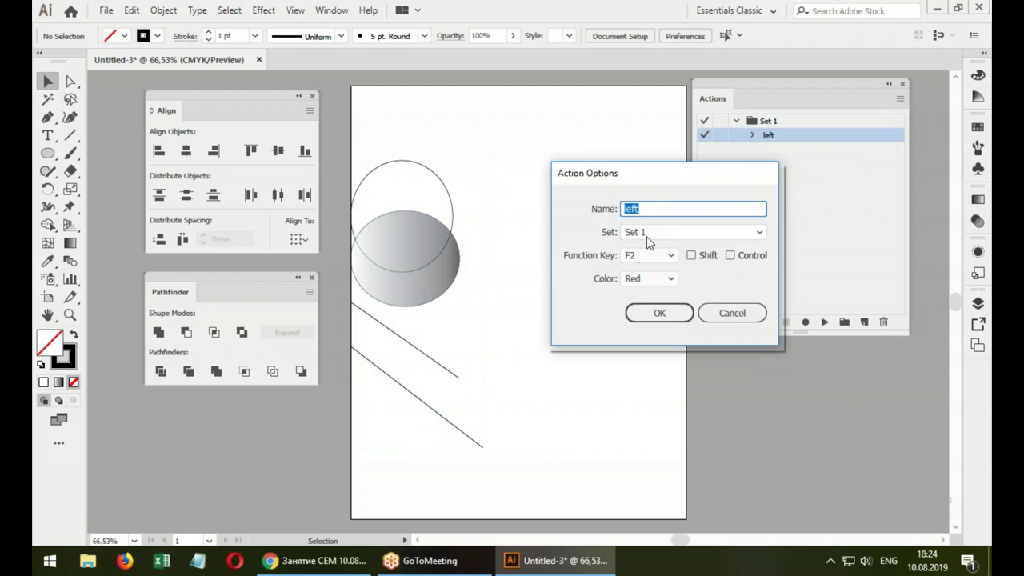
pyautogui.click(660, 313)
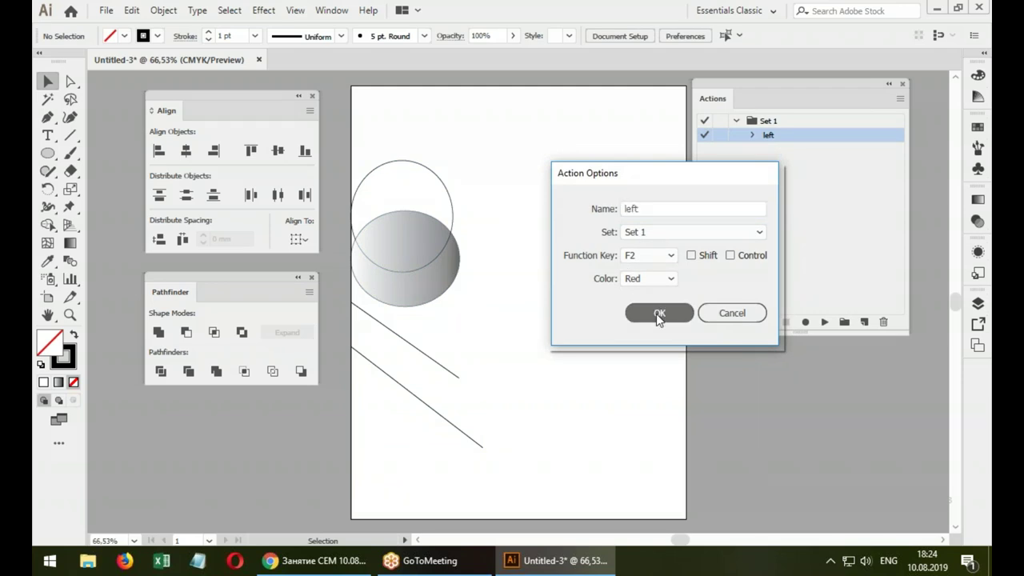
pyautogui.click(657, 315)
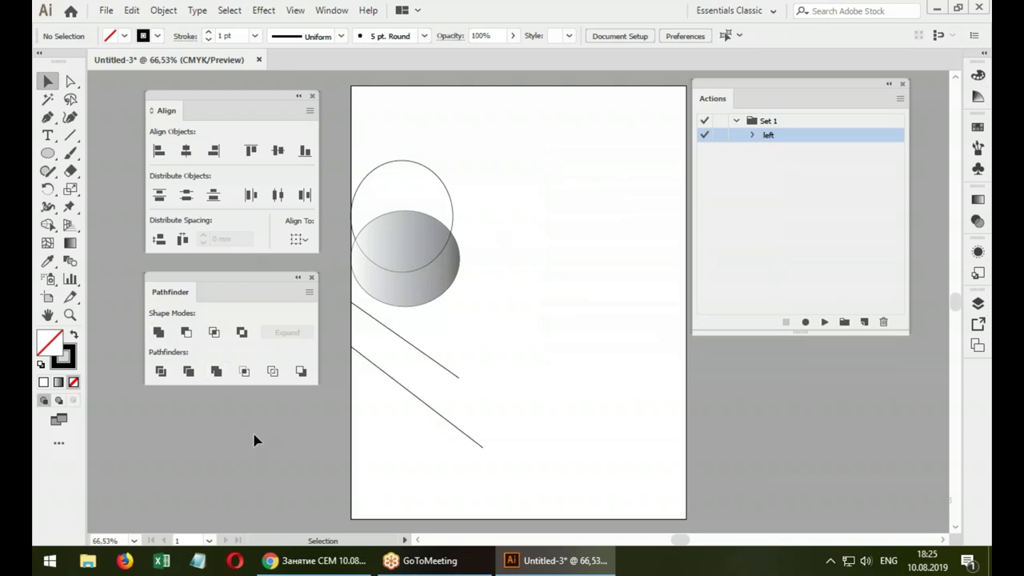
# Select both circles and start a new action named add on function key F3
pyautogui.moveTo(361, 140)
pyautogui.mouseDown()
pyautogui.moveTo(470, 317)
pyautogui.moveTo(494, 298)
pyautogui.mouseUp()
pyautogui.click(864, 322)
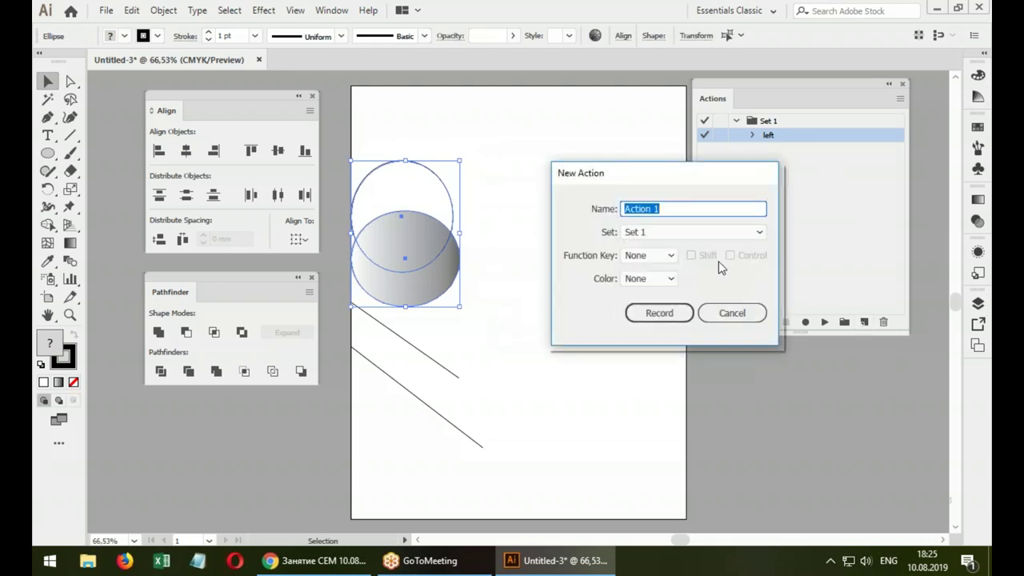
pyautogui.write('add')
pyautogui.click(673, 258)
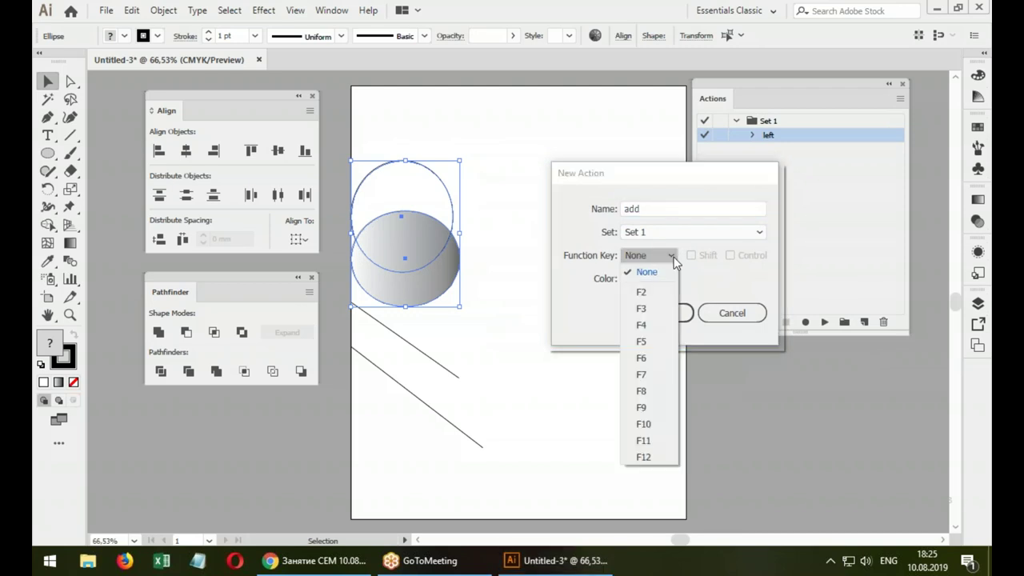
pyautogui.click(641, 292)
pyautogui.click(691, 256)
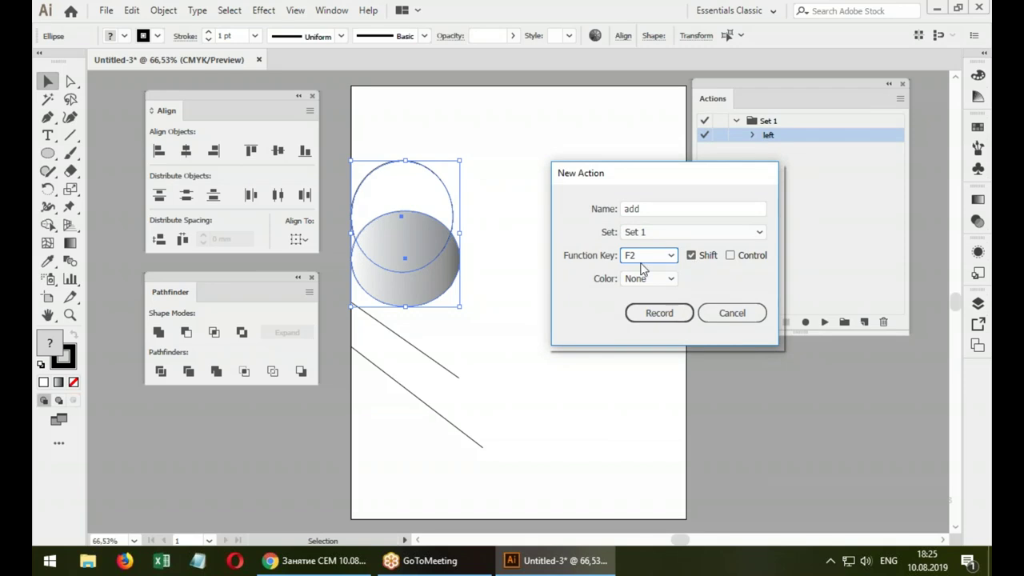
pyautogui.click(691, 255)
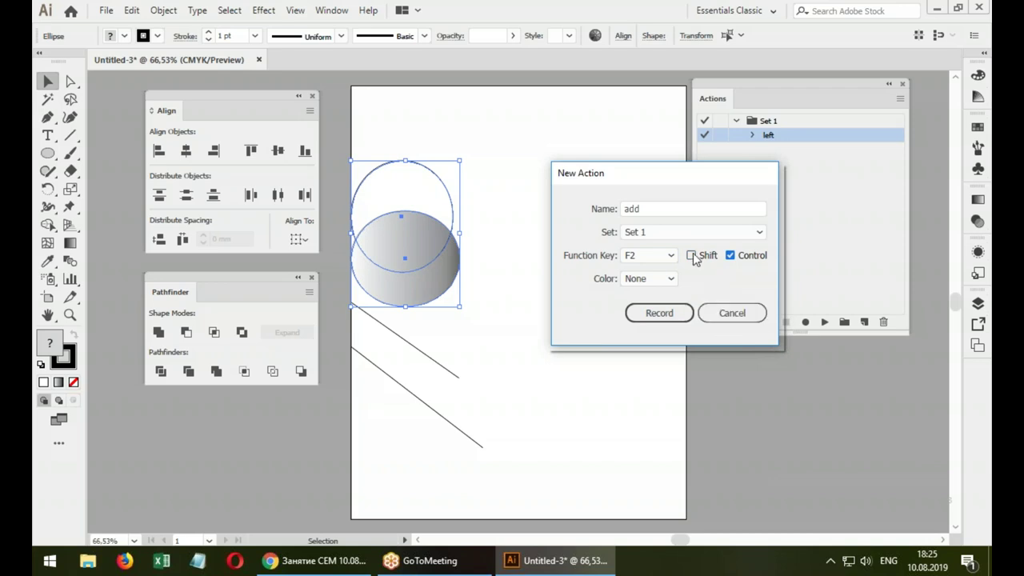
pyautogui.click(669, 256)
pyautogui.click(642, 308)
pyautogui.click(729, 255)
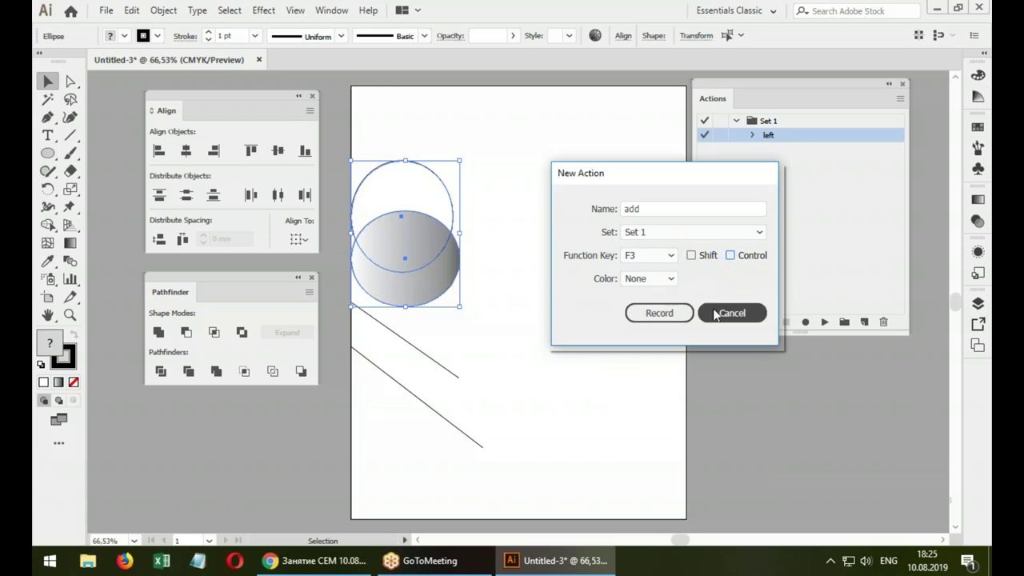
# Colour the add action Orange and record a Pathfinder Unite of the circles
pyautogui.click(671, 280)
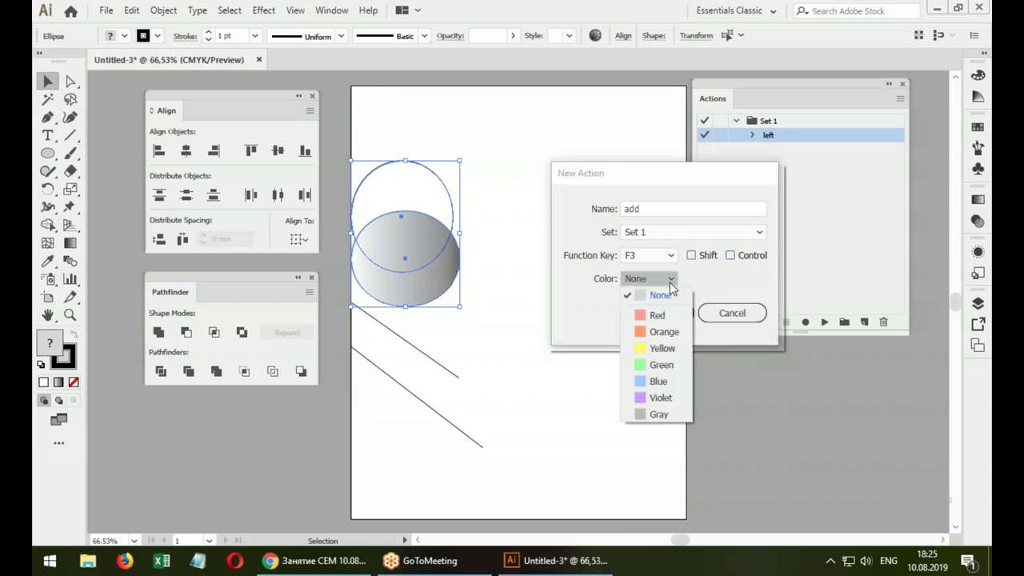
pyautogui.click(662, 328)
pyautogui.click(659, 312)
pyautogui.click(158, 332)
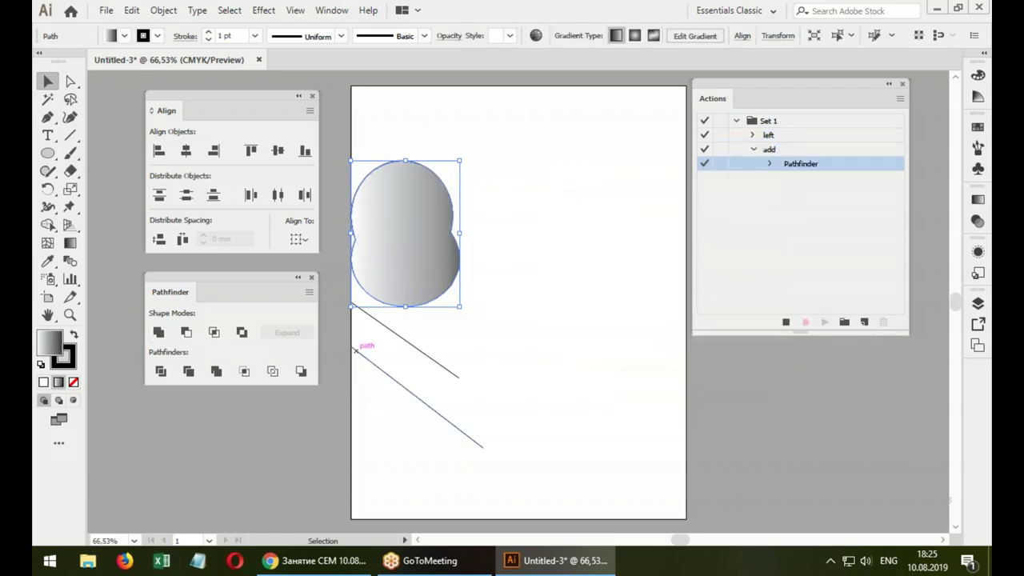
pyautogui.click(786, 322)
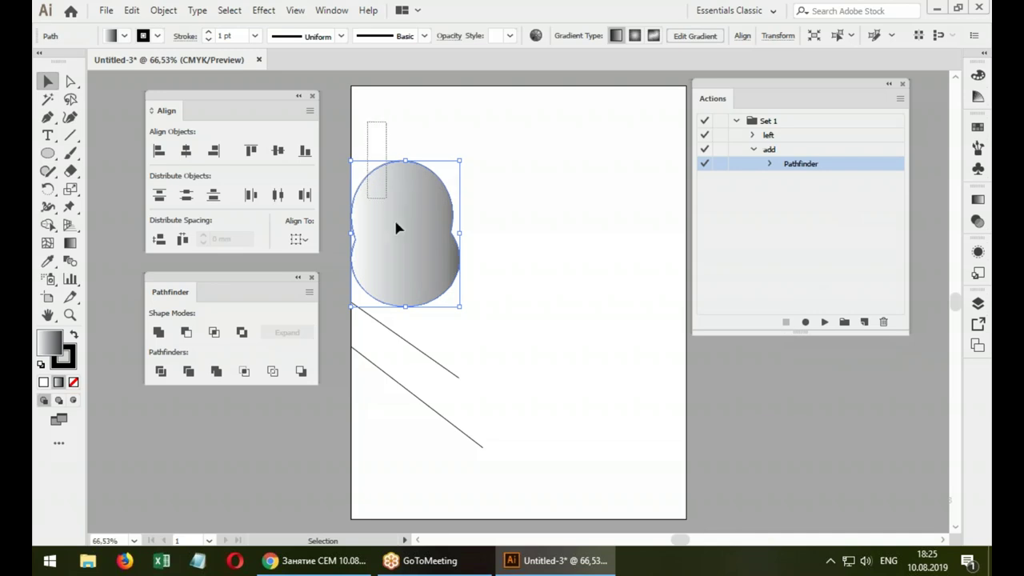
# Delete the merged shape and both diagonal lines, then collapse the add action
pyautogui.moveTo(396, 228); pyautogui.dragTo(446, 419)
pyautogui.press('Delete')
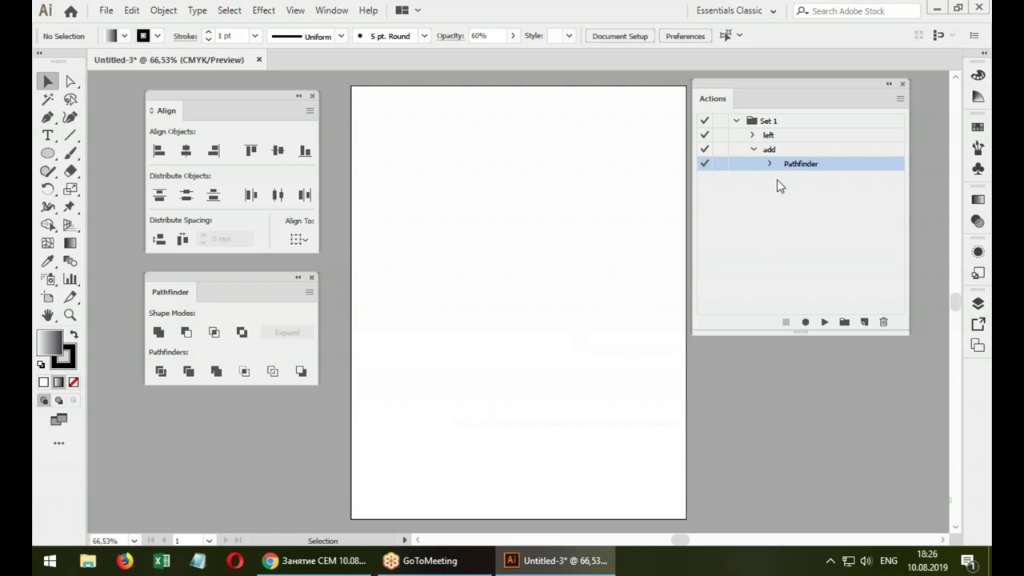
pyautogui.click(754, 151)
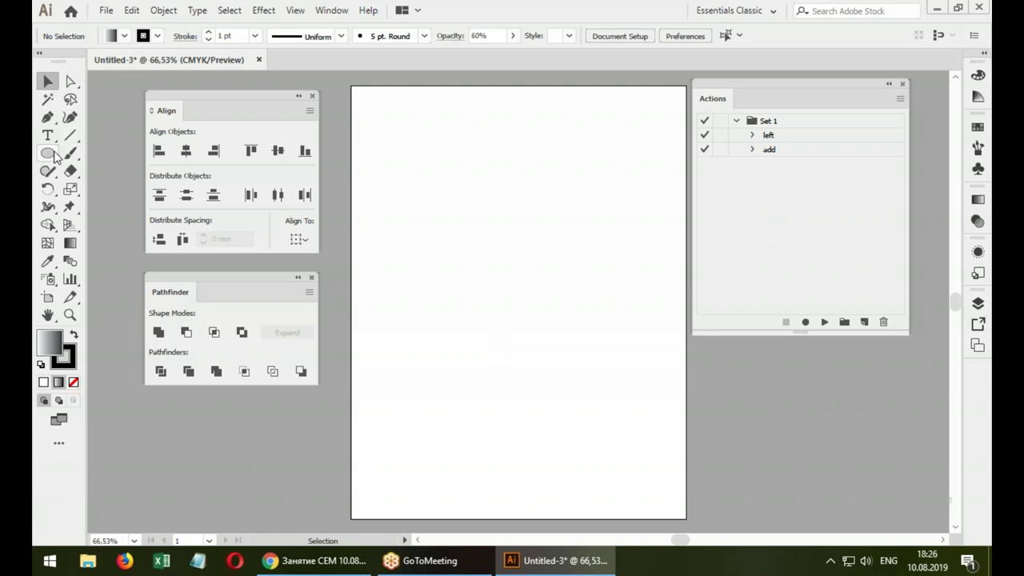
# Draw a curved arc near the top middle of the artboard with the Arc tool
pyautogui.moveTo(69, 135); pyautogui.dragTo(144, 153)
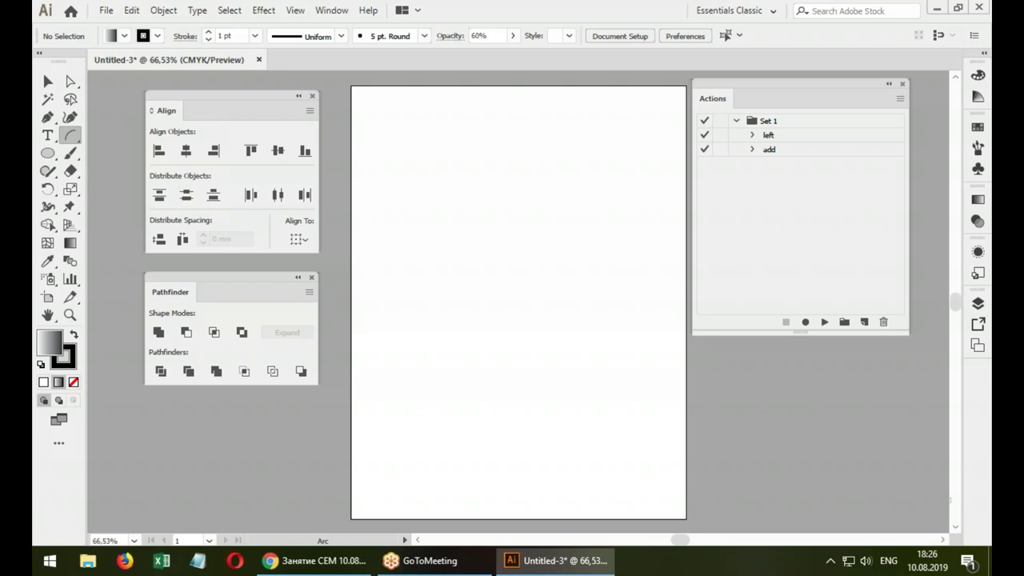
pyautogui.moveTo(449, 188); pyautogui.dragTo(493, 251)
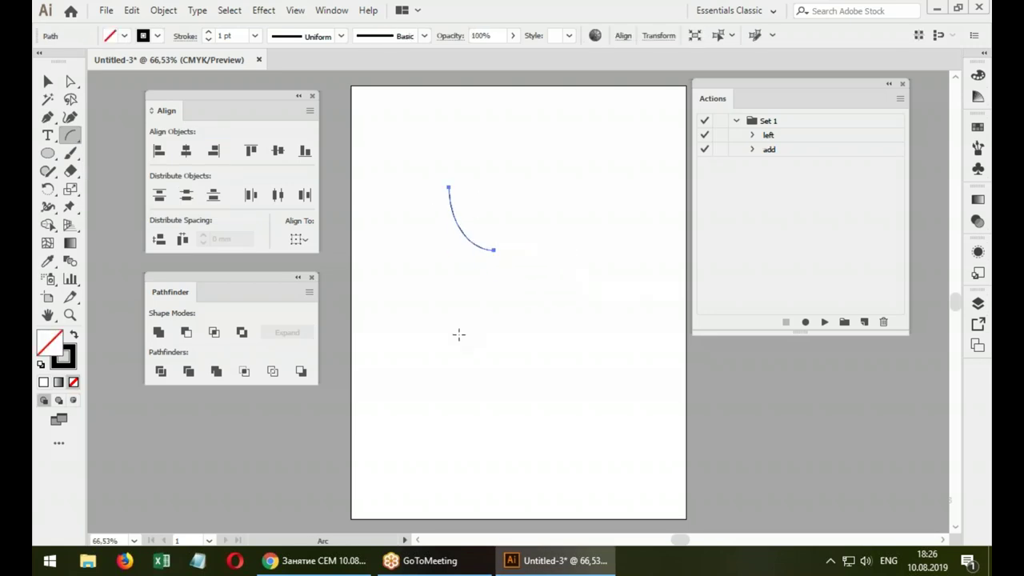
pyautogui.press('v')
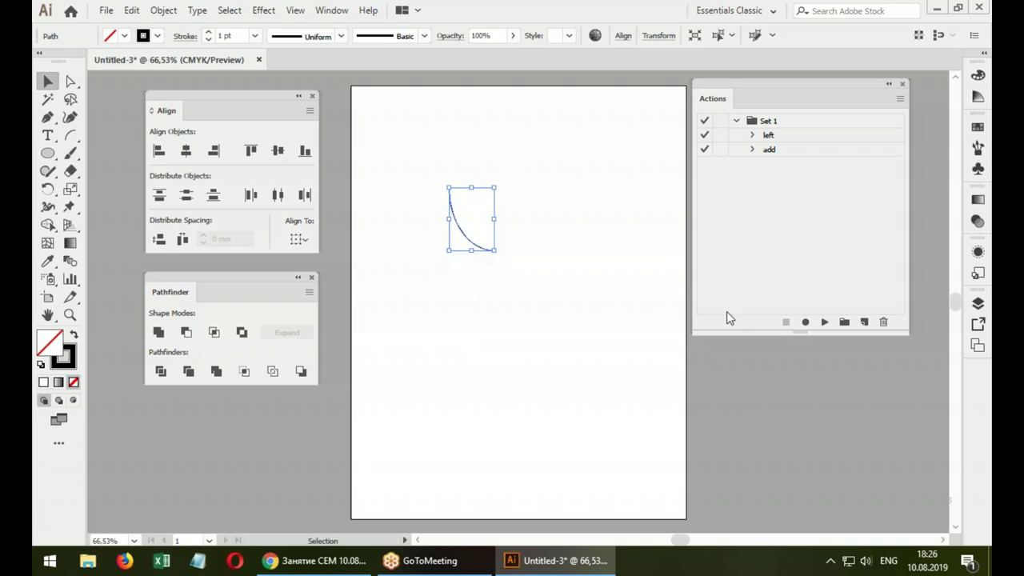
pyautogui.click(864, 323)
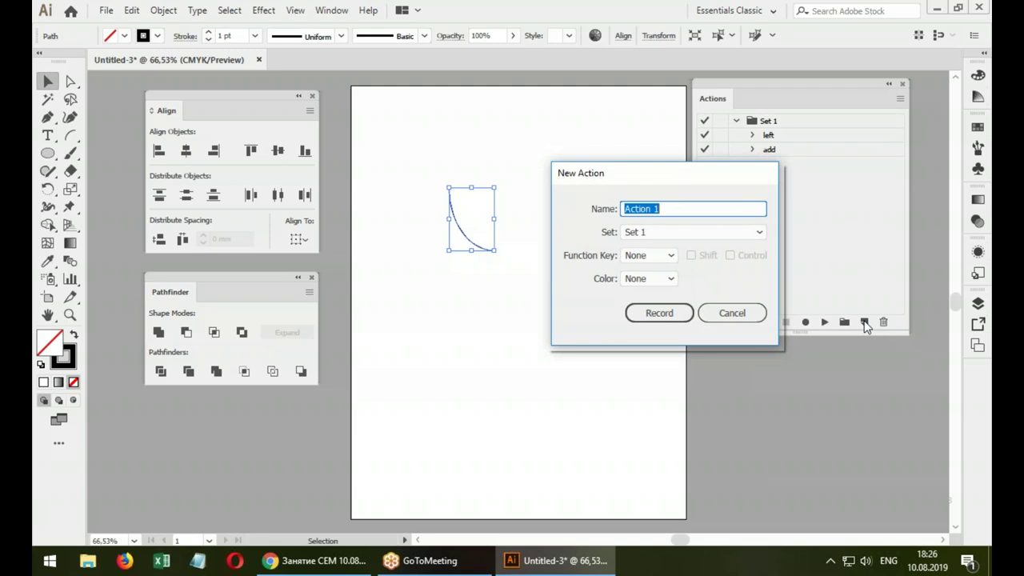
# Name the new Set 1 action 'rotate' with function key F4 and colour Yellow, and start recording
pyautogui.write('rotate')
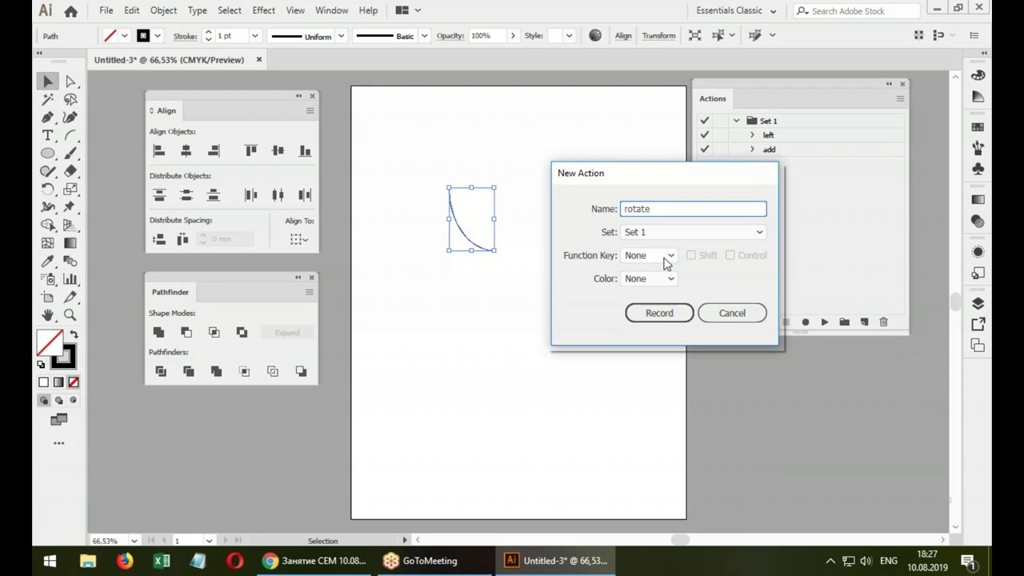
pyautogui.click(669, 258)
pyautogui.click(661, 324)
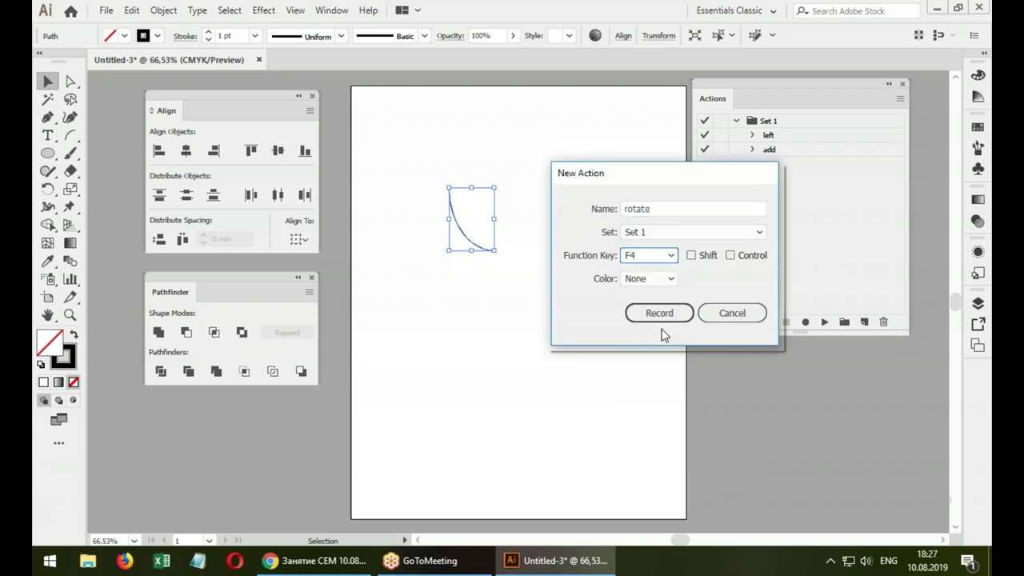
pyautogui.click(669, 280)
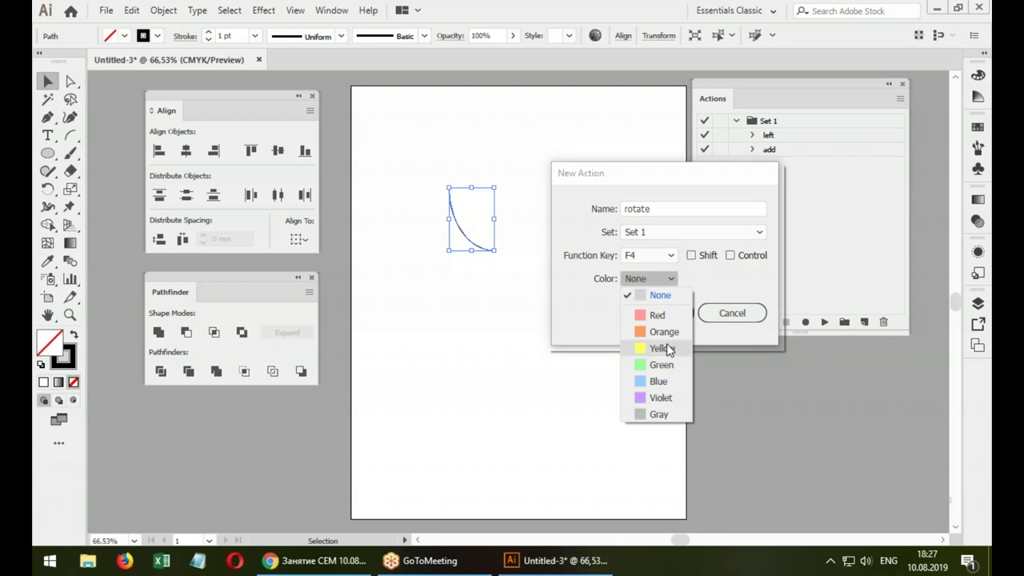
pyautogui.click(667, 348)
pyautogui.click(672, 280)
pyautogui.click(668, 348)
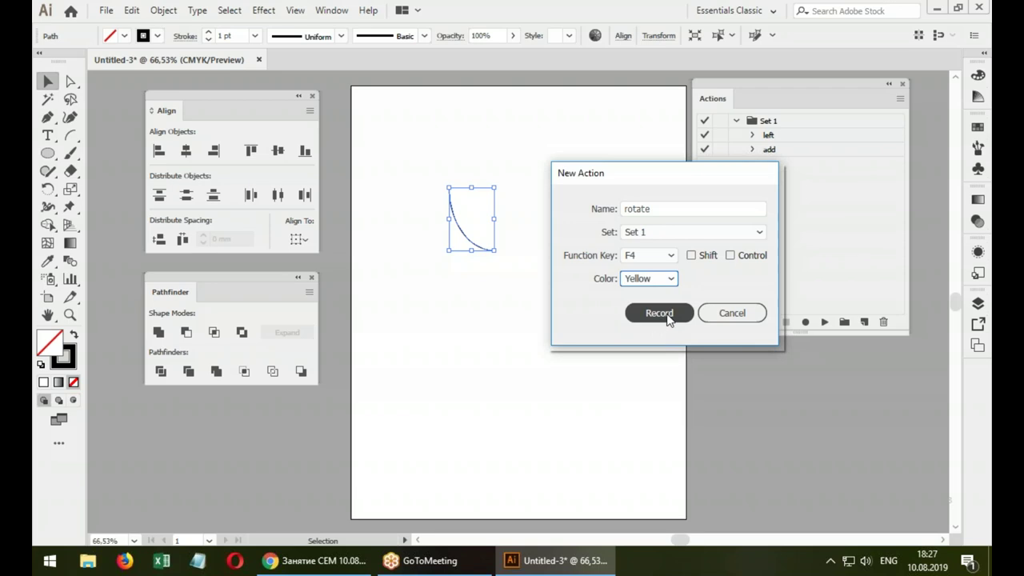
pyautogui.click(667, 314)
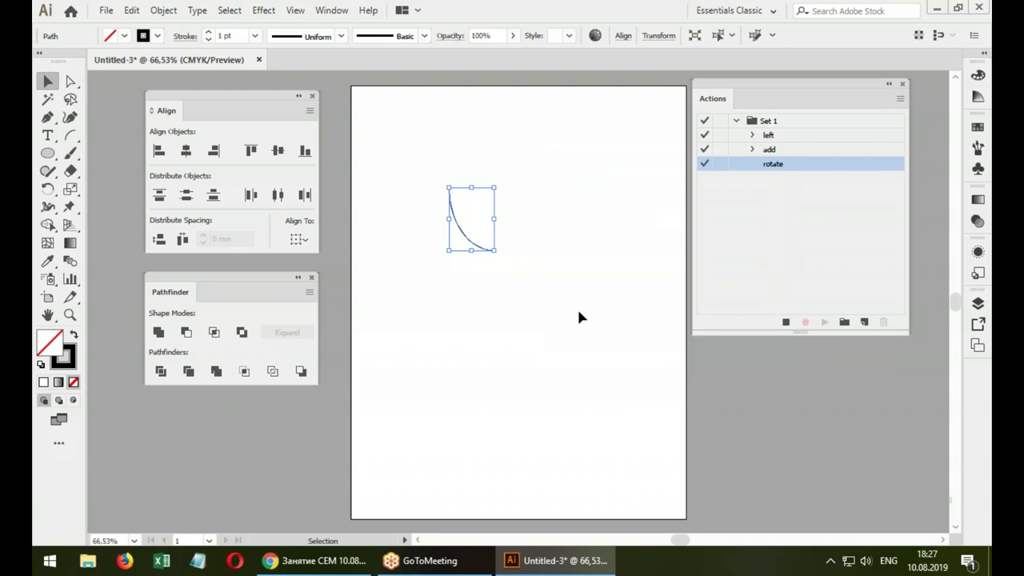
# Rotate a 30° copy of the arc and repeat the transform with Ctrl+D to form a rosette
pyautogui.doubleClick(46, 191)
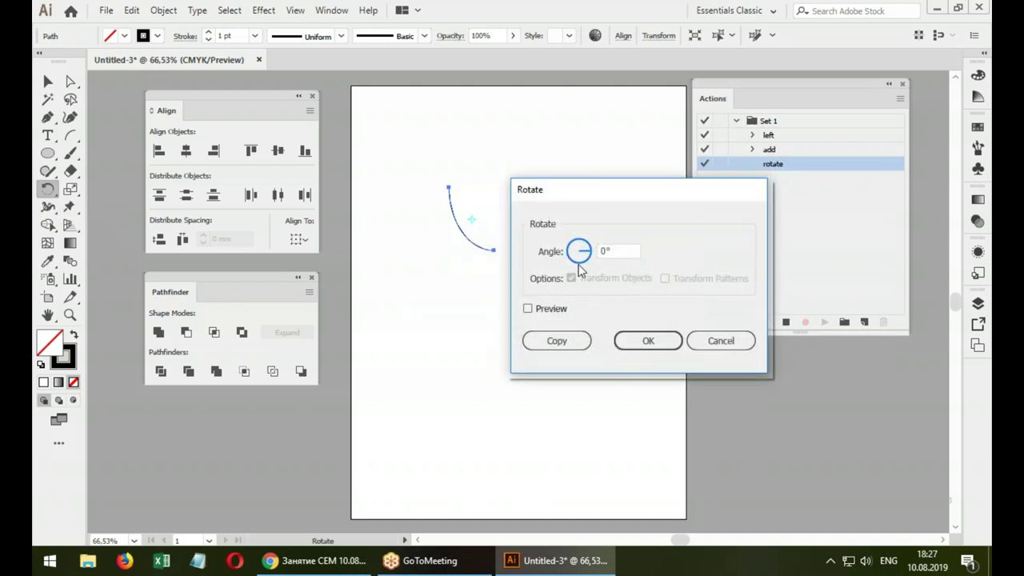
pyautogui.doubleClick(617, 251)
pyautogui.write('3')
pyautogui.write('0')
pyautogui.click(557, 342)
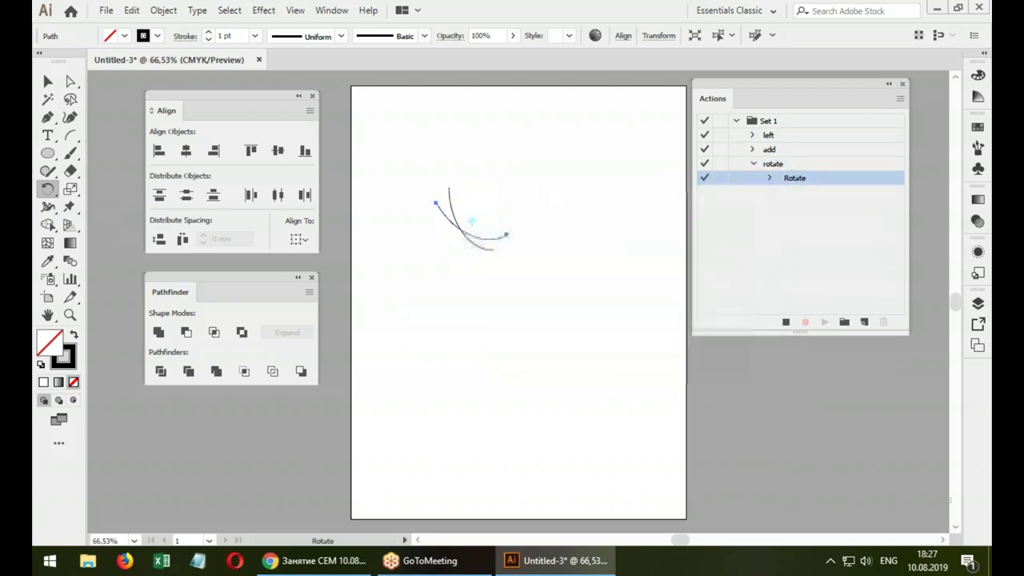
pyautogui.hotkey('ctrl', 'd')
pyautogui.hotkey('ctrl', 'd')
pyautogui.hotkey('ctrl', 'd')
pyautogui.hotkey('ctrl', 'd')
pyautogui.hotkey('ctrl', 'd')
pyautogui.hotkey('ctrl', 'd')
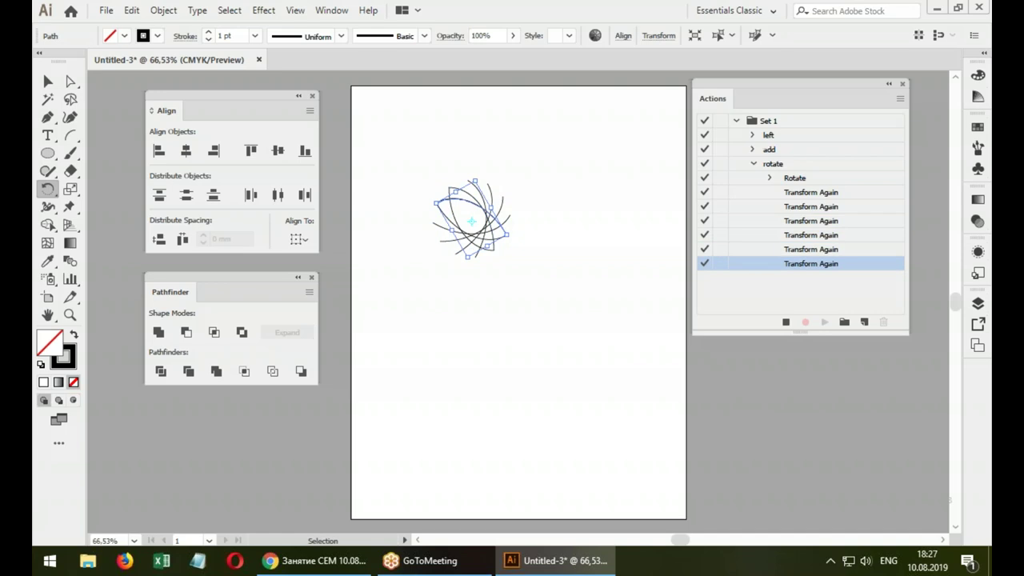
pyautogui.hotkey('ctrl', 'd')
pyautogui.hotkey('ctrl', 'd')
pyautogui.hotkey('ctrl', 'd')
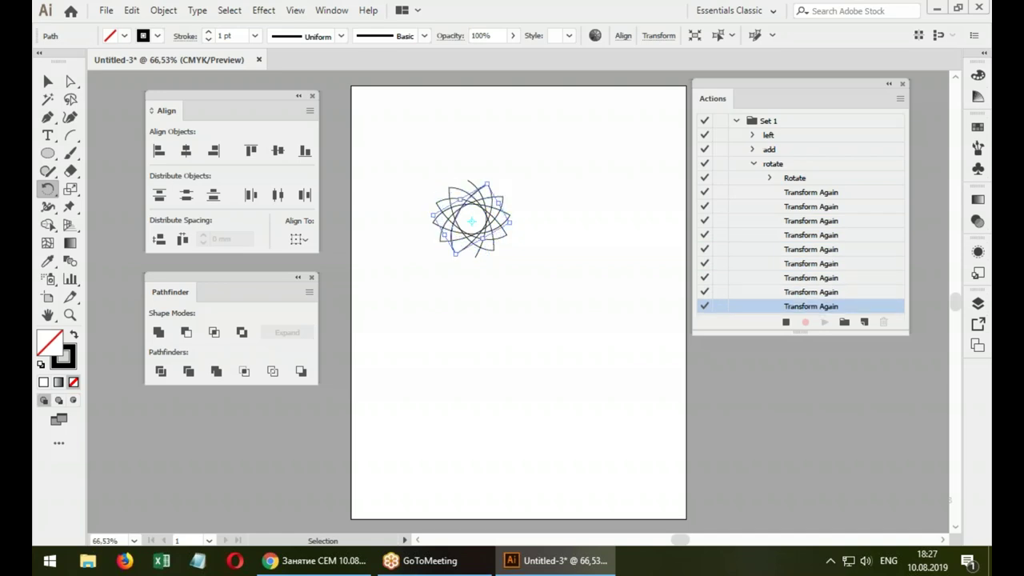
pyautogui.hotkey('ctrl', 'd')
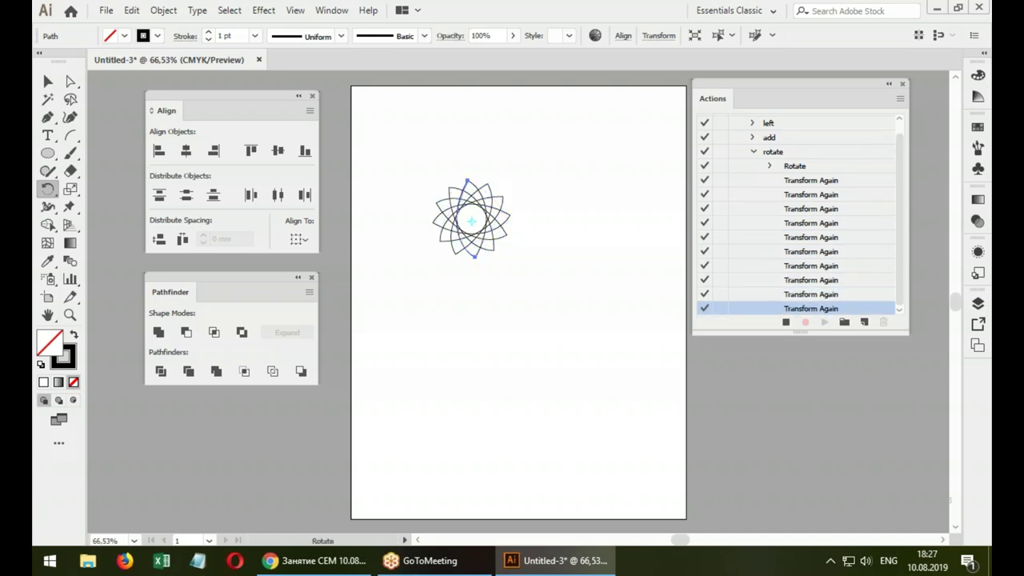
# Stop recording, enlarge the Actions panel, and move the rosette to the artboard's top-left corner
pyautogui.click(786, 321)
pyautogui.moveTo(796, 334); pyautogui.dragTo(784, 472)
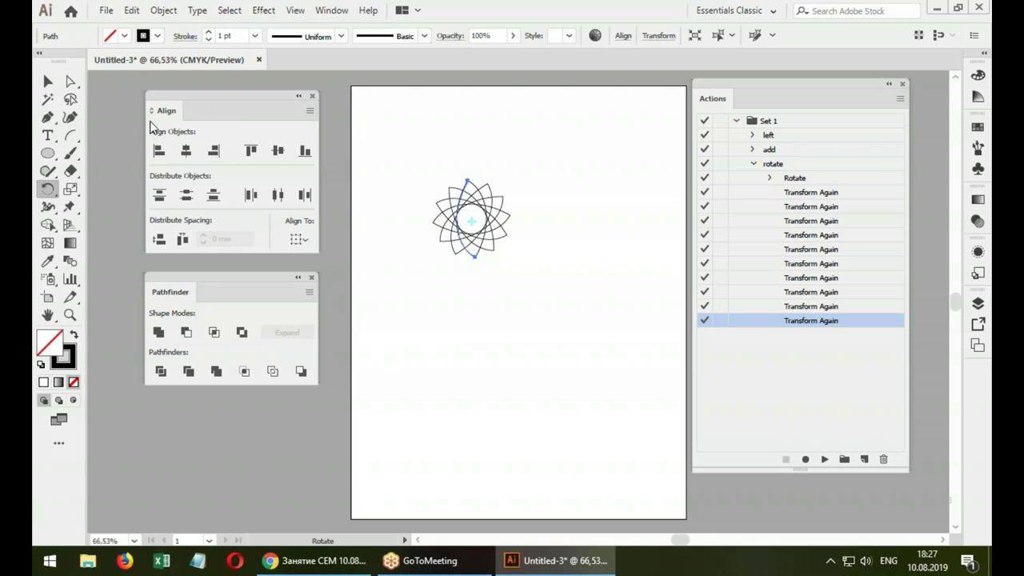
pyautogui.press('v')
pyautogui.moveTo(419, 172); pyautogui.dragTo(516, 259)
pyautogui.moveTo(485, 215); pyautogui.dragTo(418, 133)
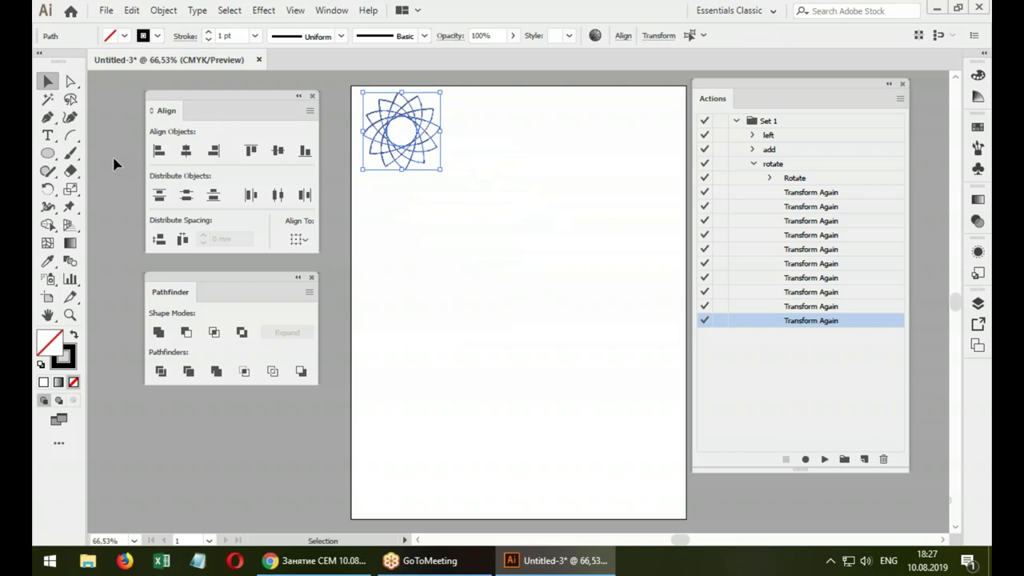
# Pencil an S-curve, replay the rotate action with F2, and move the swirl beside the first rosette
pyautogui.click(48, 171)
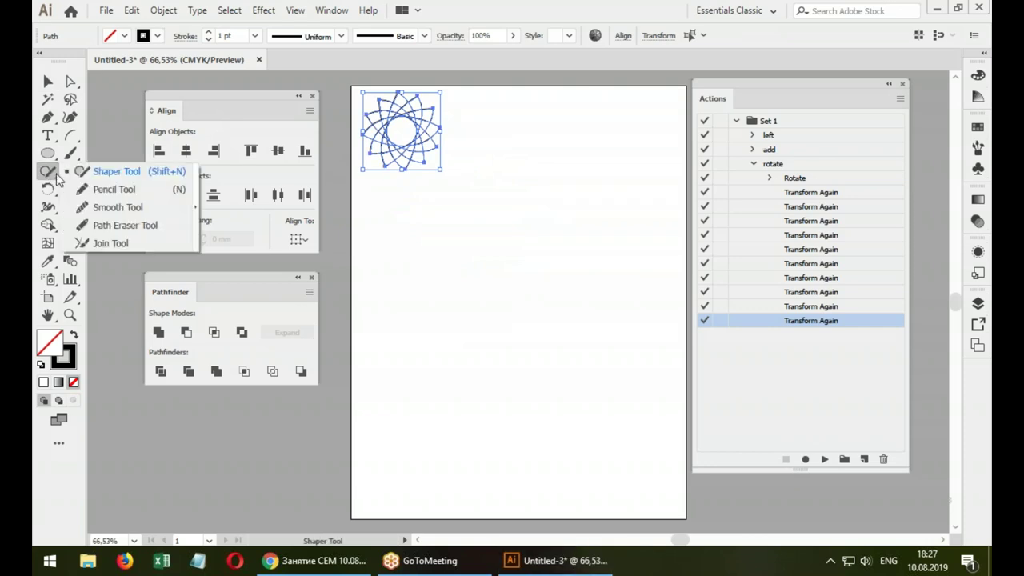
pyautogui.moveTo(48, 171); pyautogui.dragTo(80, 191)
pyautogui.moveTo(530, 199); pyautogui.dragTo(521, 265)
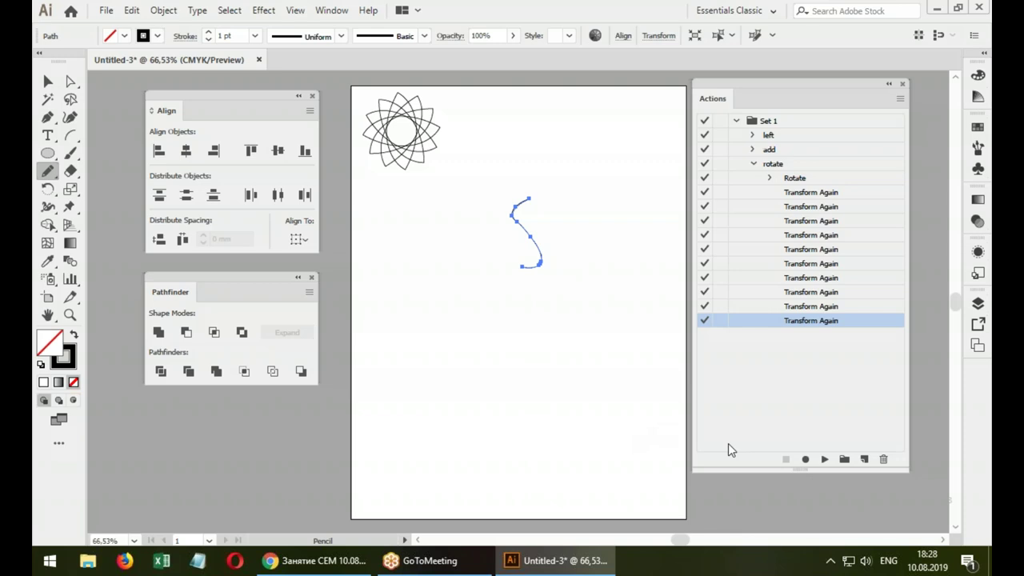
pyautogui.press('F2')
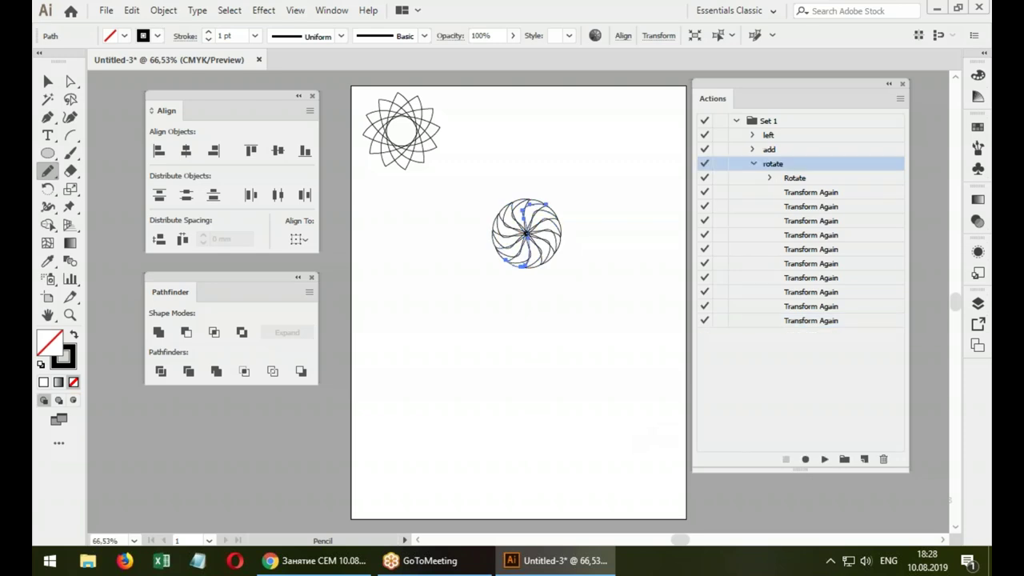
pyautogui.click(48, 81)
pyautogui.moveTo(470, 192)
pyautogui.mouseDown()
pyautogui.moveTo(534, 273)
pyautogui.moveTo(544, 242)
pyautogui.mouseUp()
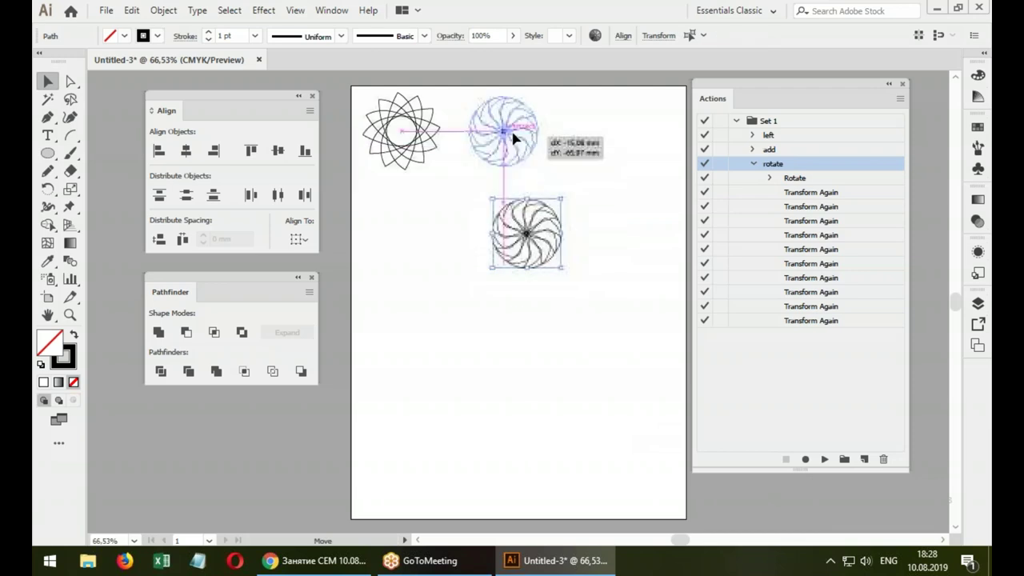
pyautogui.moveTo(559, 233); pyautogui.dragTo(529, 127)
pyautogui.click(562, 268)
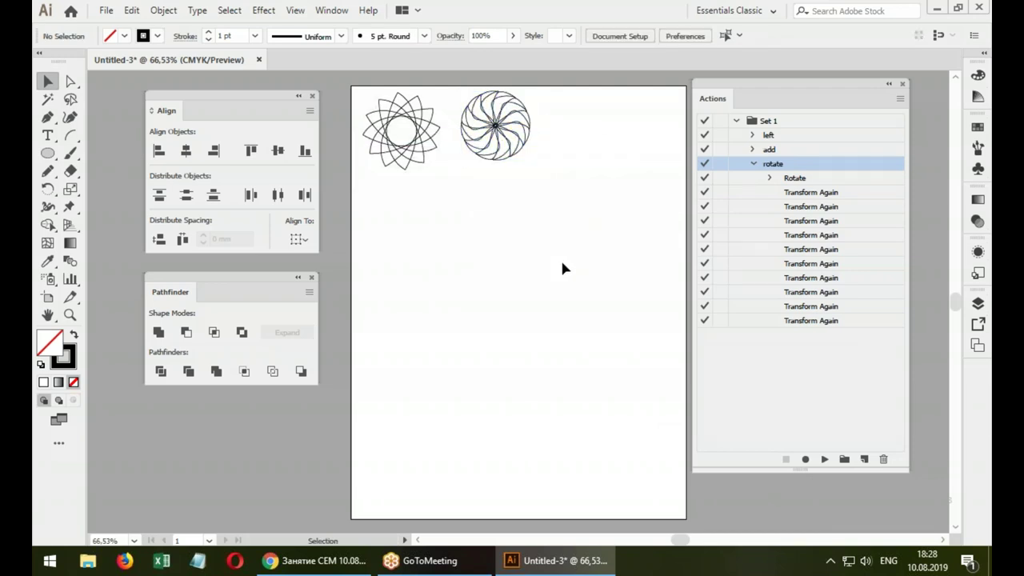
# Draw a tall narrow ellipse, replay the rotate action, and move the flower to the top right
pyautogui.click(48, 153)
pyautogui.moveTo(497, 222); pyautogui.dragTo(517, 286)
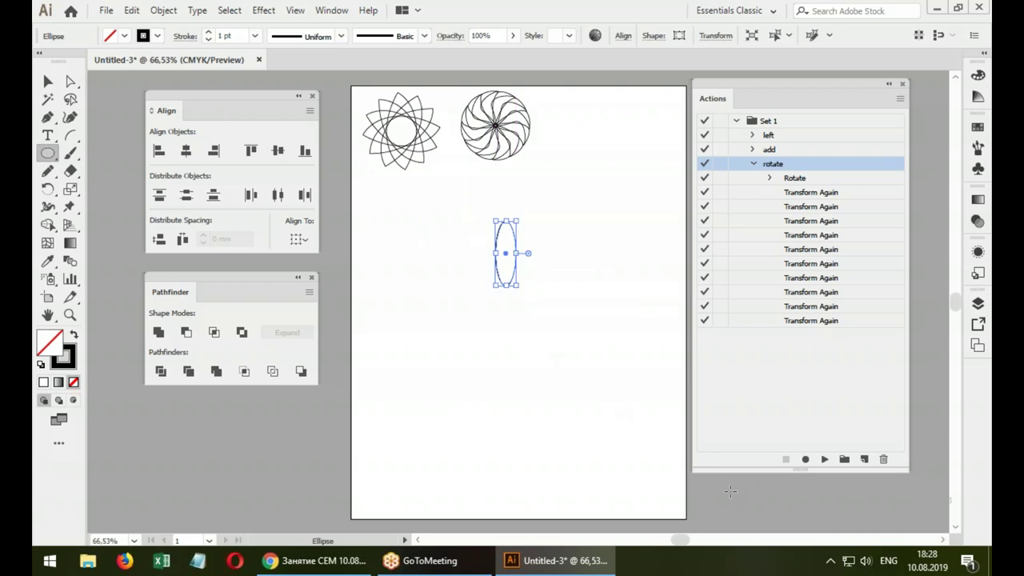
pyautogui.press('F2')
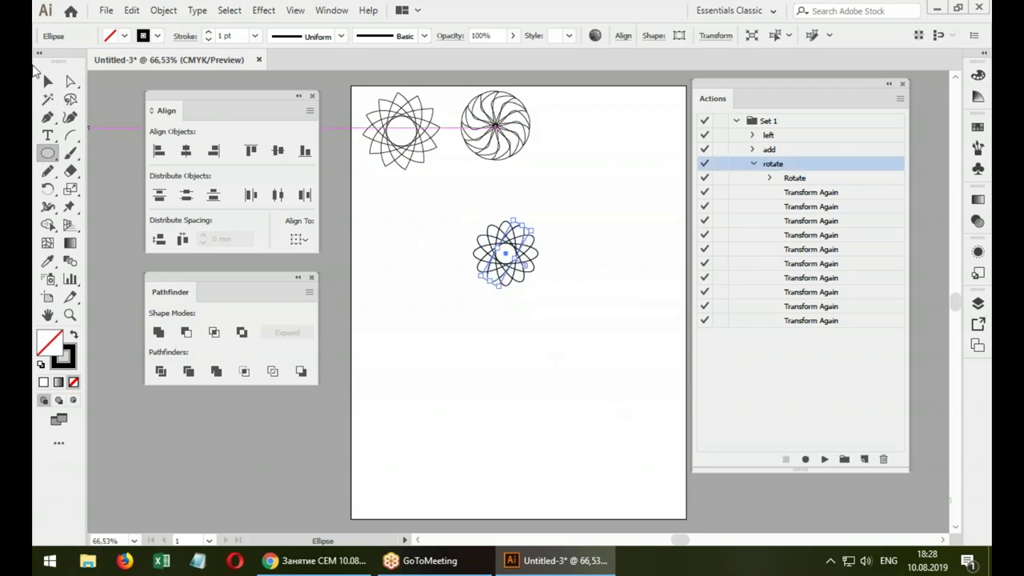
pyautogui.click(46, 81)
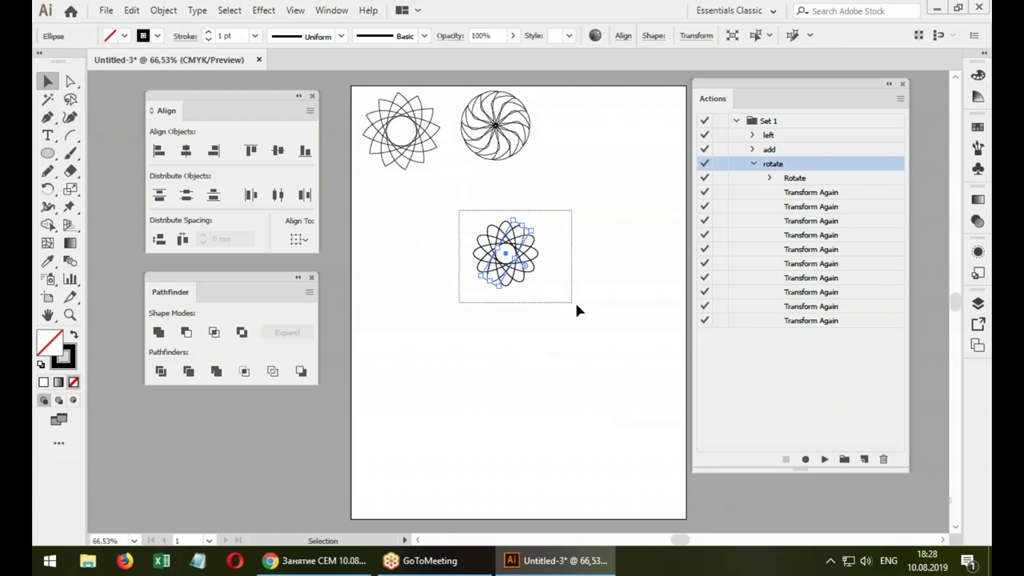
pyautogui.moveTo(455, 218); pyautogui.dragTo(576, 308)
pyautogui.moveTo(533, 252); pyautogui.dragTo(631, 124)
pyautogui.click(599, 251)
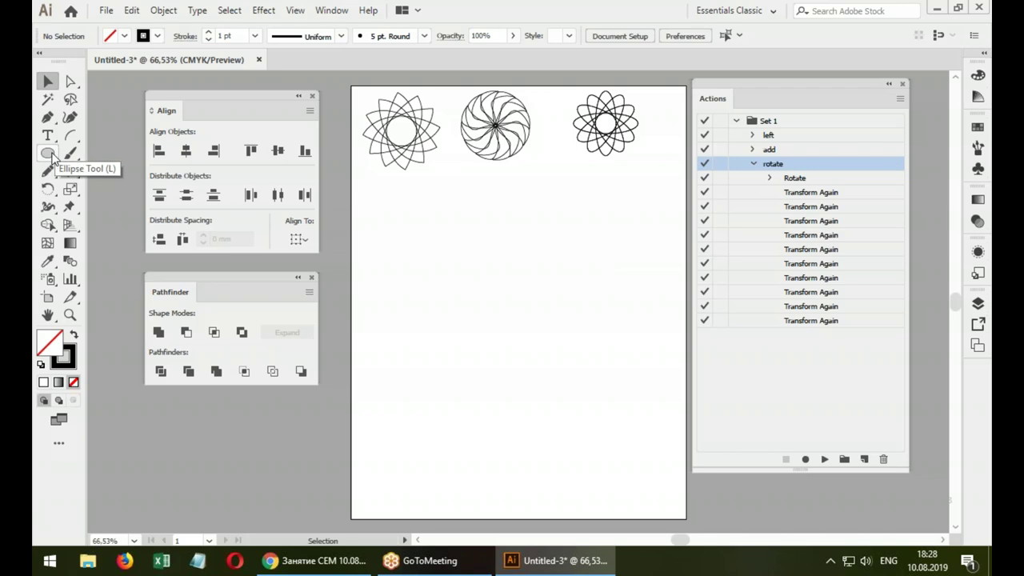
# Draw a slanted line segment with a small circle at its top end
pyautogui.click(68, 133)
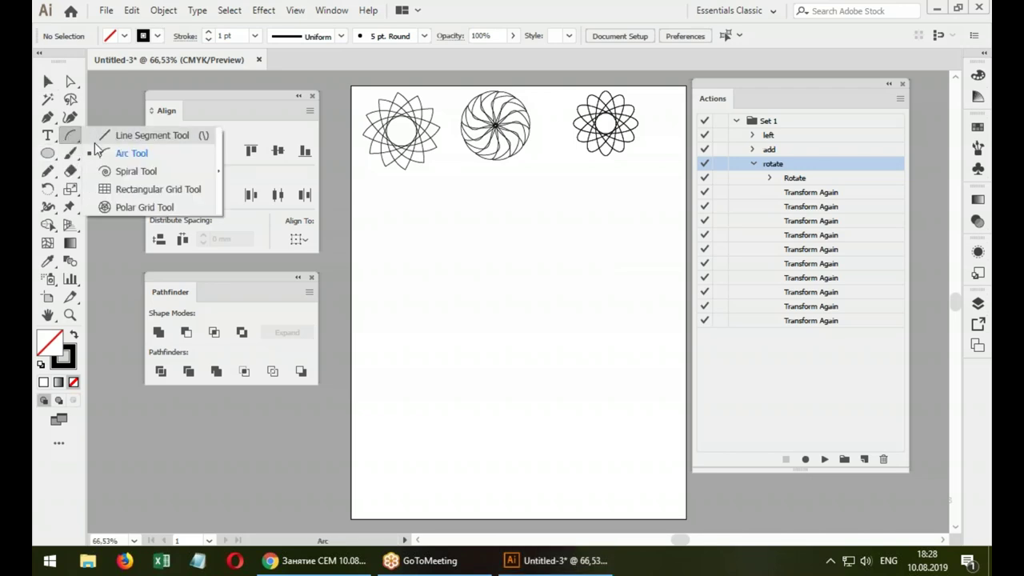
pyautogui.click(119, 135)
pyautogui.moveTo(457, 257); pyautogui.dragTo(467, 322)
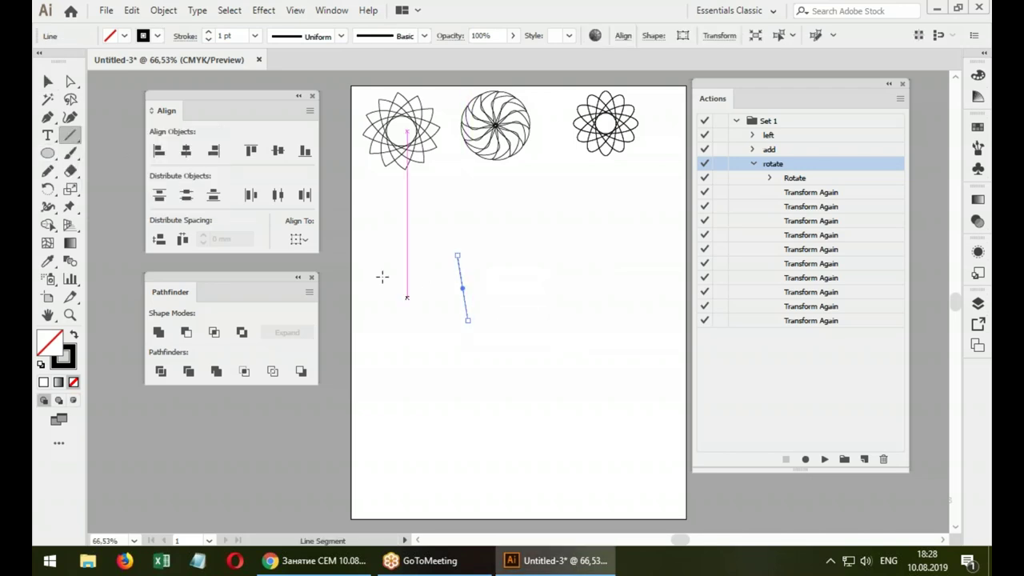
pyautogui.click(47, 153)
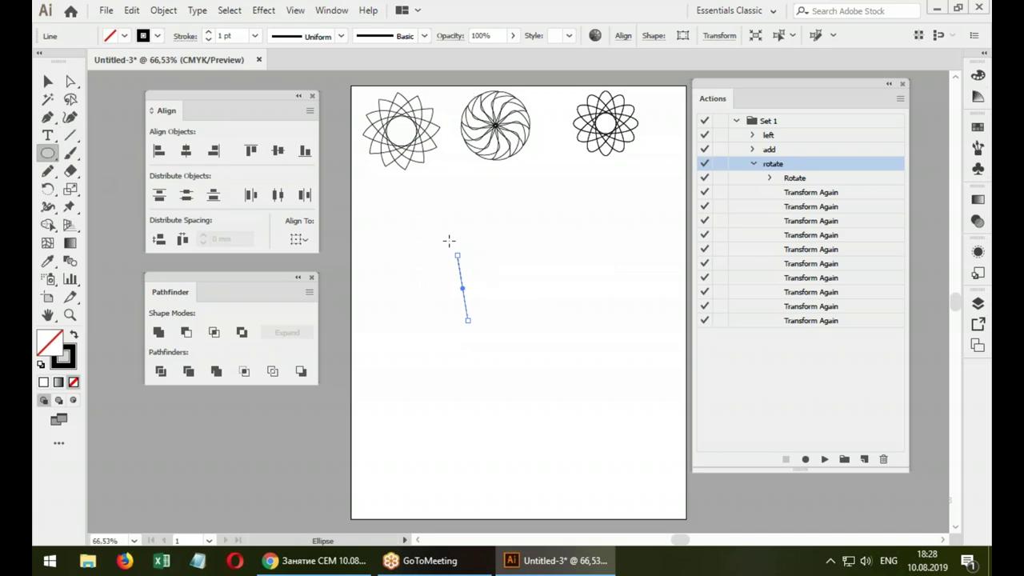
pyautogui.moveTo(445, 235); pyautogui.dragTo(461, 253)
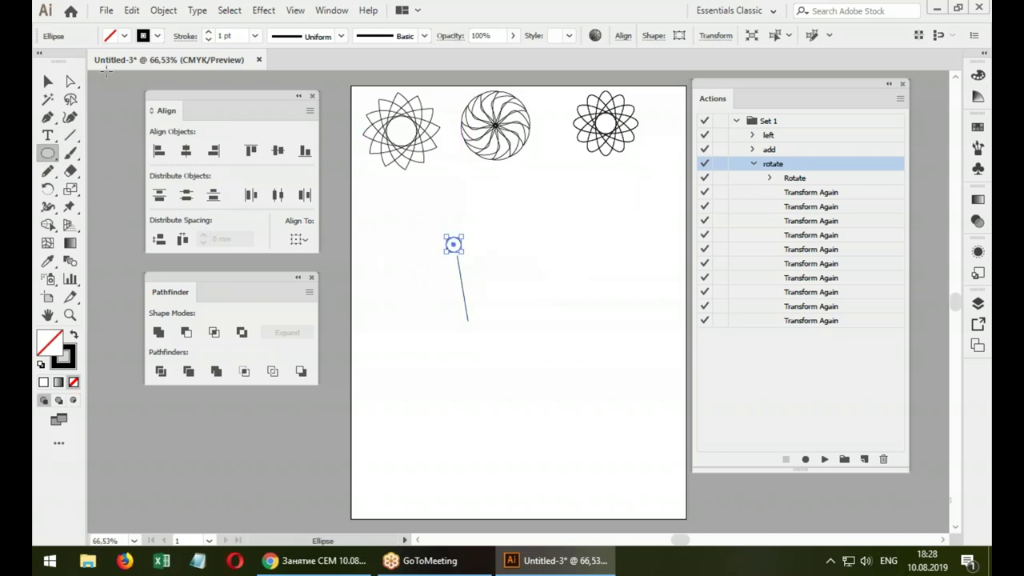
# Group the line and circle with Ctrl+G and run the rotate action on them
pyautogui.click(47, 81)
pyautogui.moveTo(426, 225); pyautogui.dragTo(511, 349)
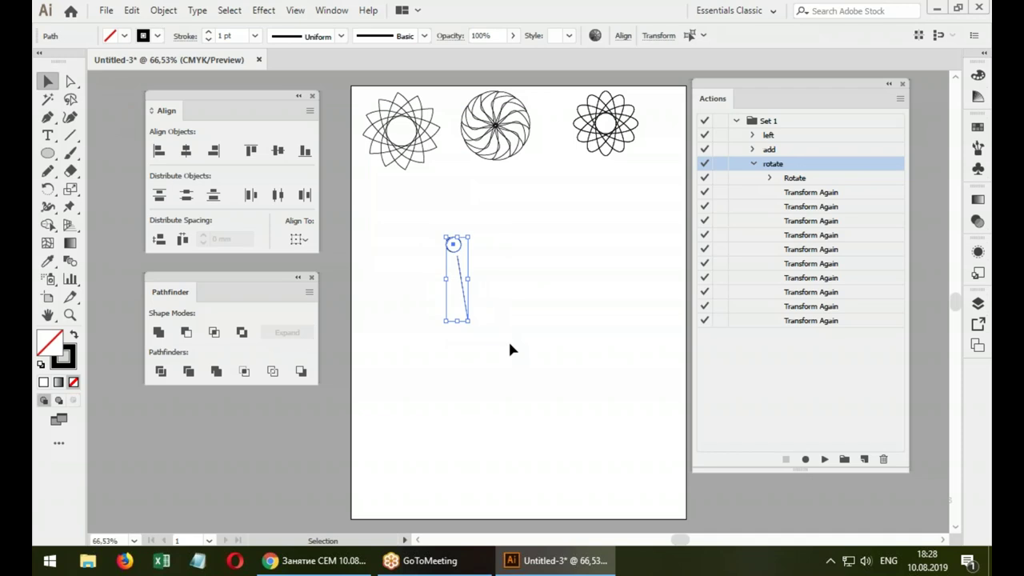
pyautogui.press('a')
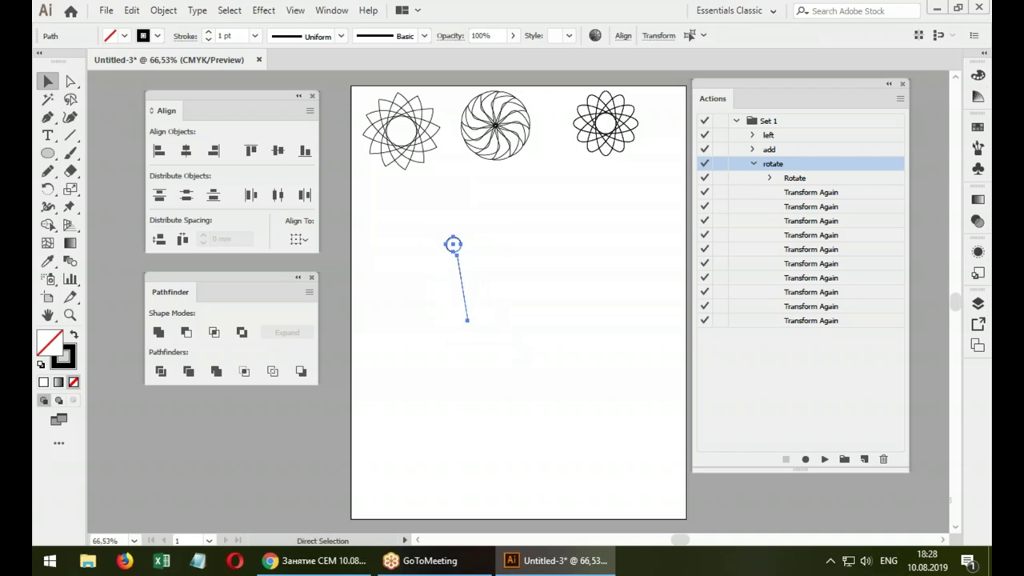
pyautogui.hotkey('ctrl', 'g')
pyautogui.press('v')
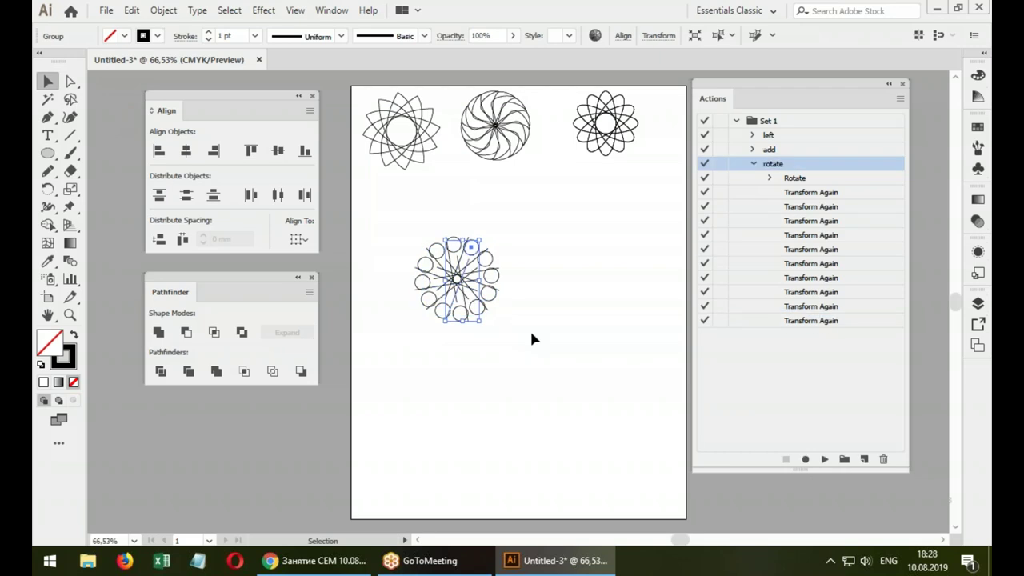
pyautogui.click(411, 237)
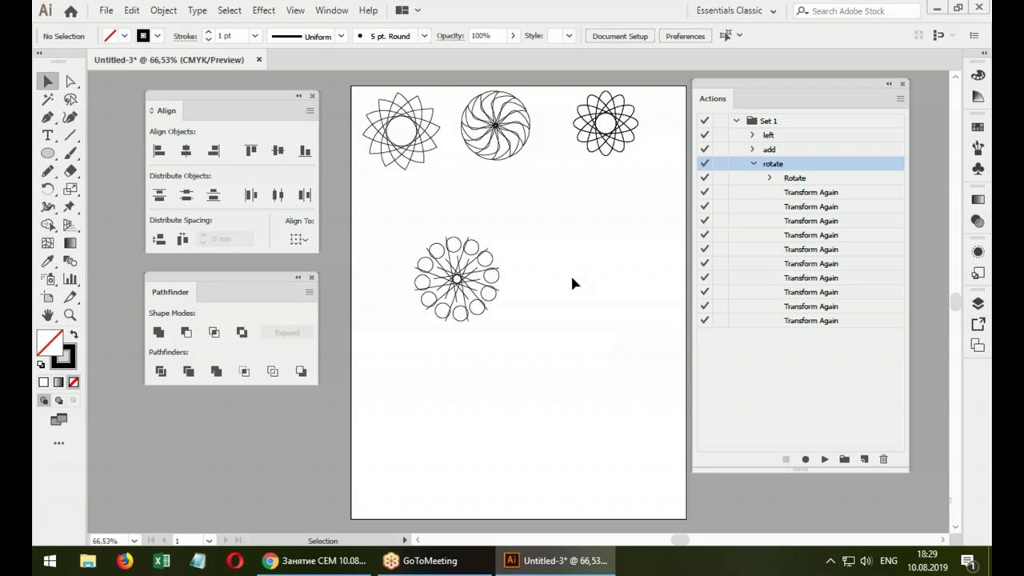
# Delete the three top rosettes and select the rotate action's third Transform Again step
pyautogui.moveTo(355, 88); pyautogui.dragTo(677, 202)
pyautogui.press('Delete')
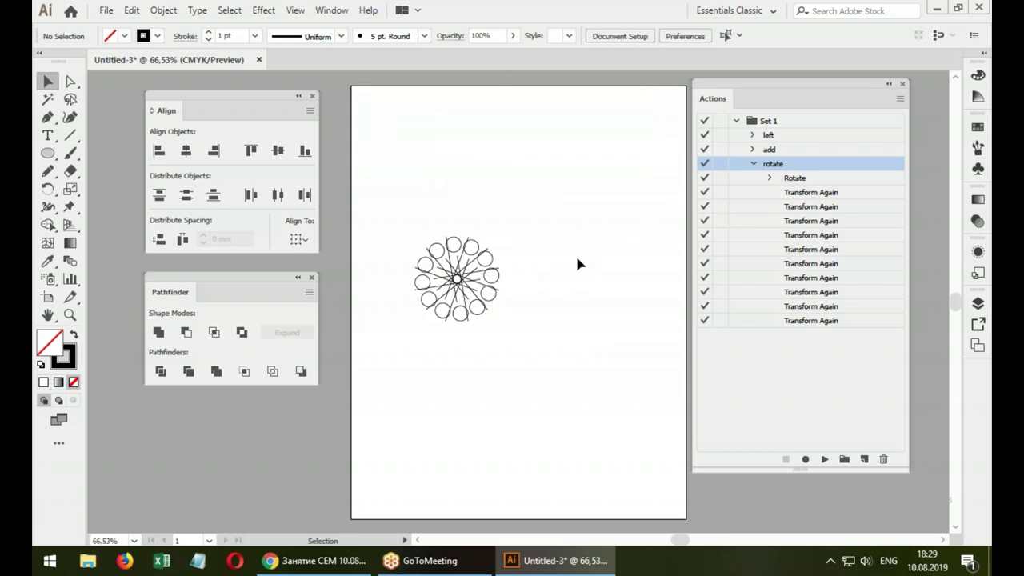
pyautogui.moveTo(722, 86); pyautogui.dragTo(711, 84)
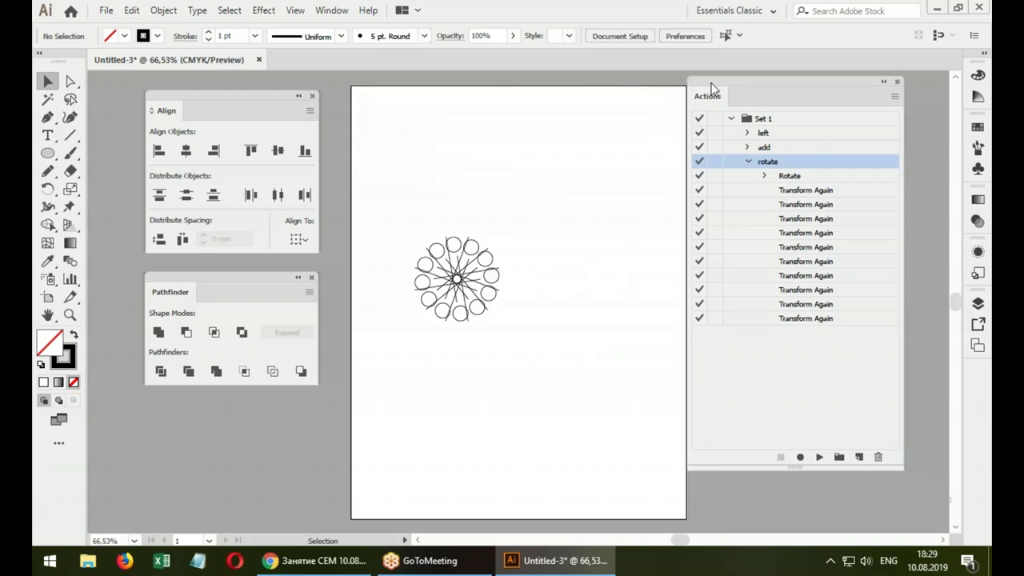
pyautogui.moveTo(786, 90); pyautogui.dragTo(792, 79)
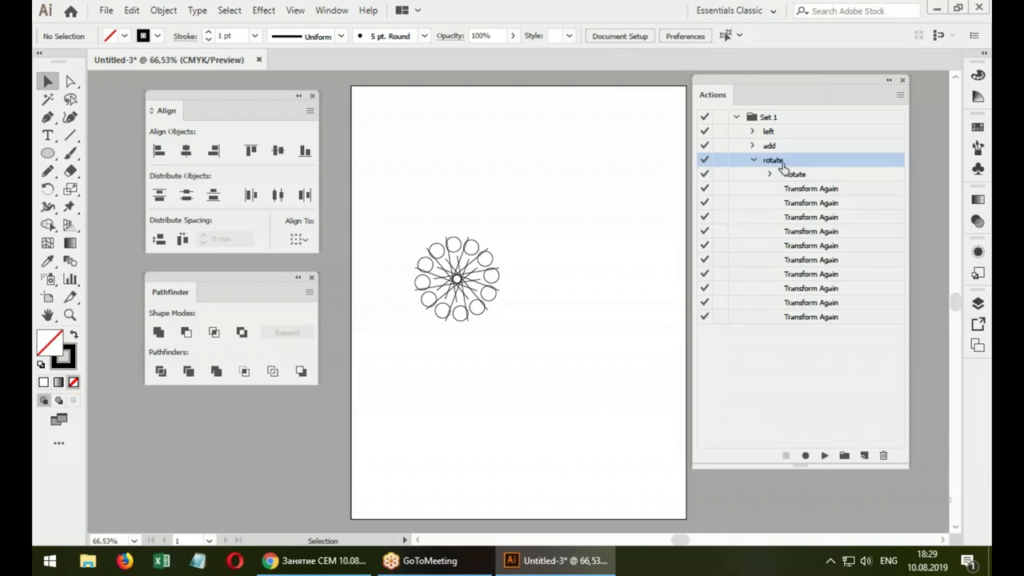
pyautogui.click(816, 217)
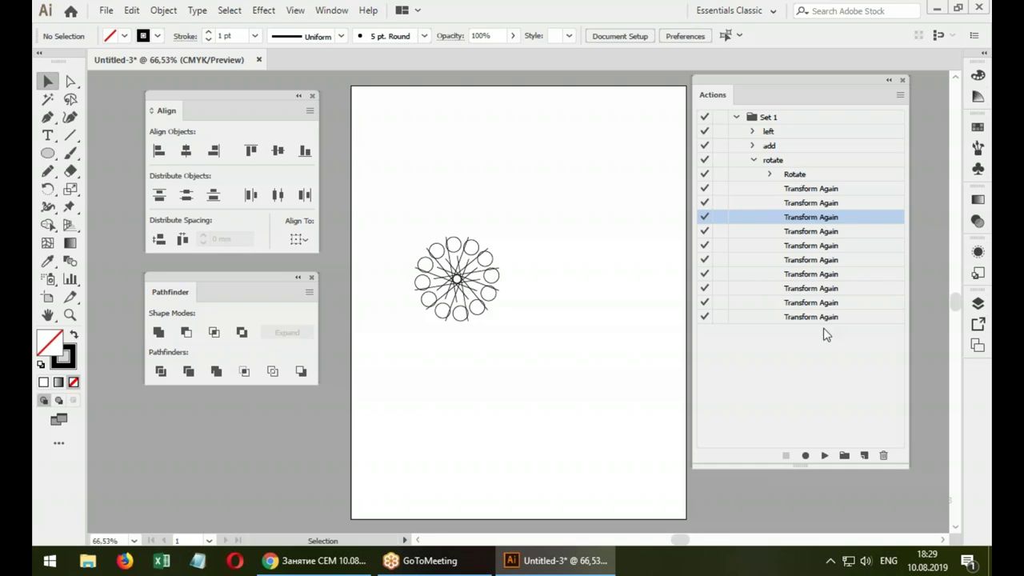
# Record Ctrl+A Select All and Ctrl+G Group steps into the rotate action
pyautogui.click(804, 455)
pyautogui.hotkey('ctrl', 'a')
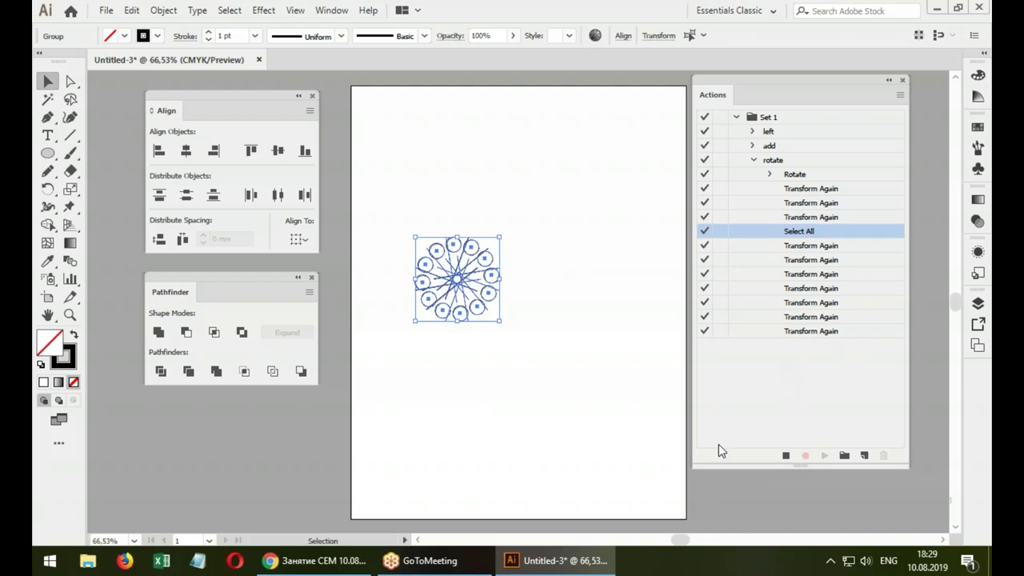
pyautogui.hotkey('ctrl', 'g')
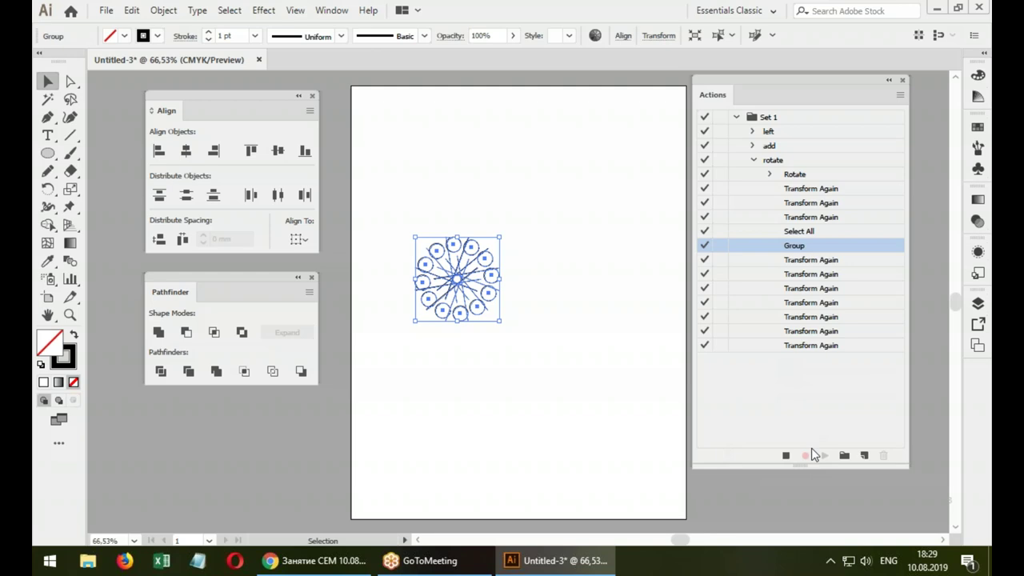
pyautogui.click(785, 456)
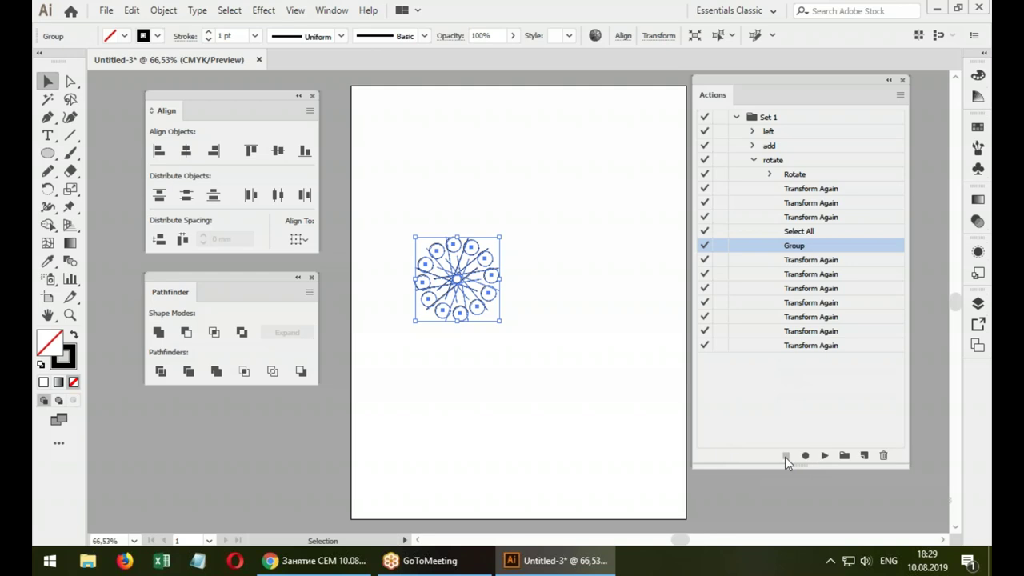
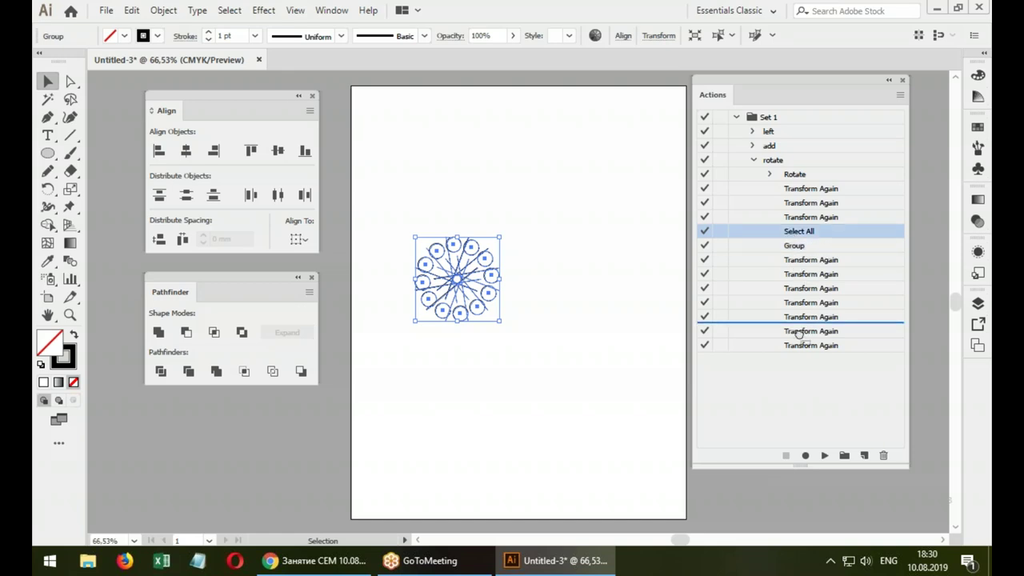
# Move the Select All step just above Group in the rotate action, and shift the rosette up-left
pyautogui.moveTo(788, 233); pyautogui.dragTo(799, 357)
pyautogui.moveTo(791, 232); pyautogui.dragTo(800, 355)
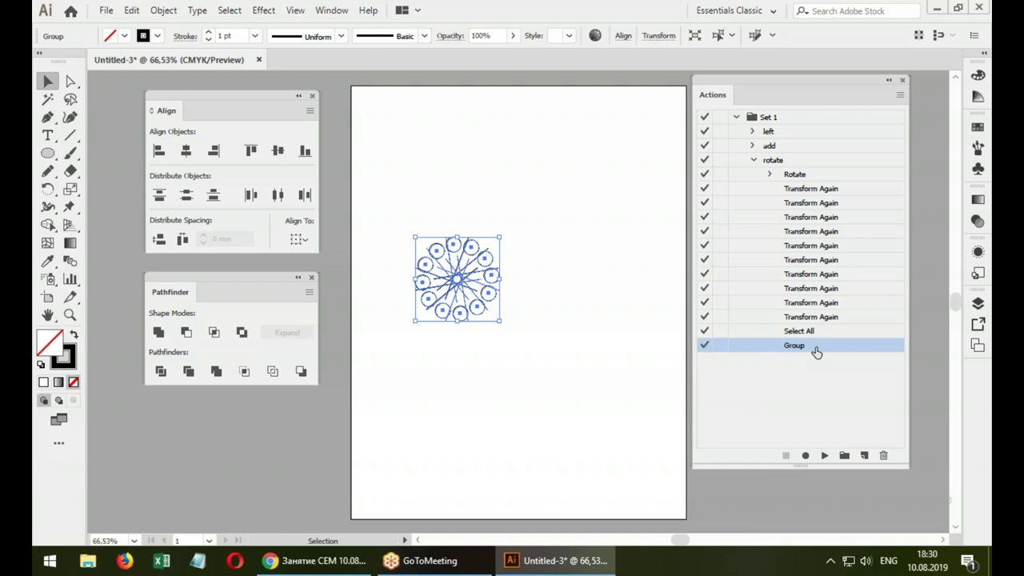
pyautogui.moveTo(434, 248); pyautogui.dragTo(422, 199)
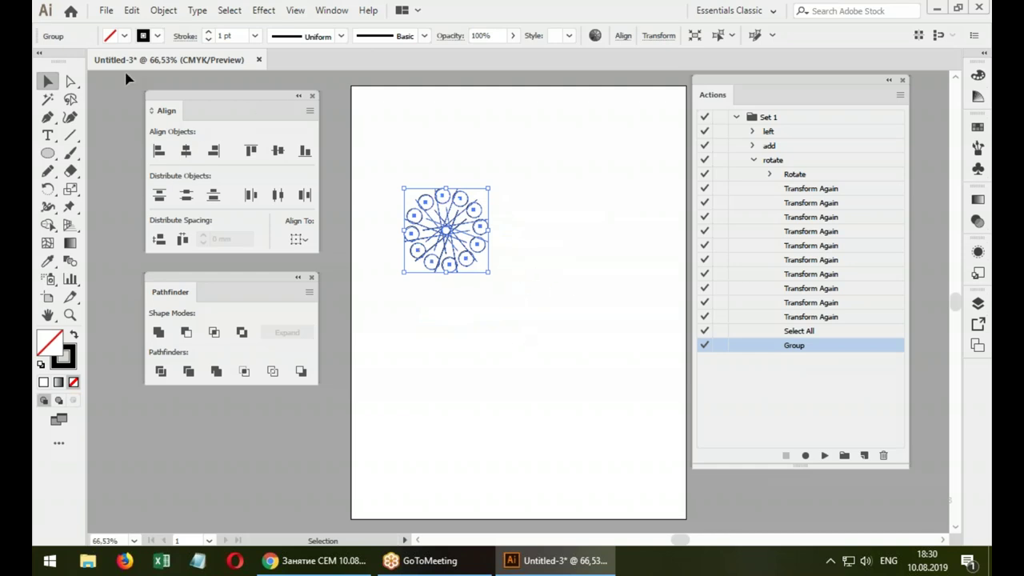
# From the Save dialog, create a new desktop folder '111' and open it
pyautogui.click(106, 11)
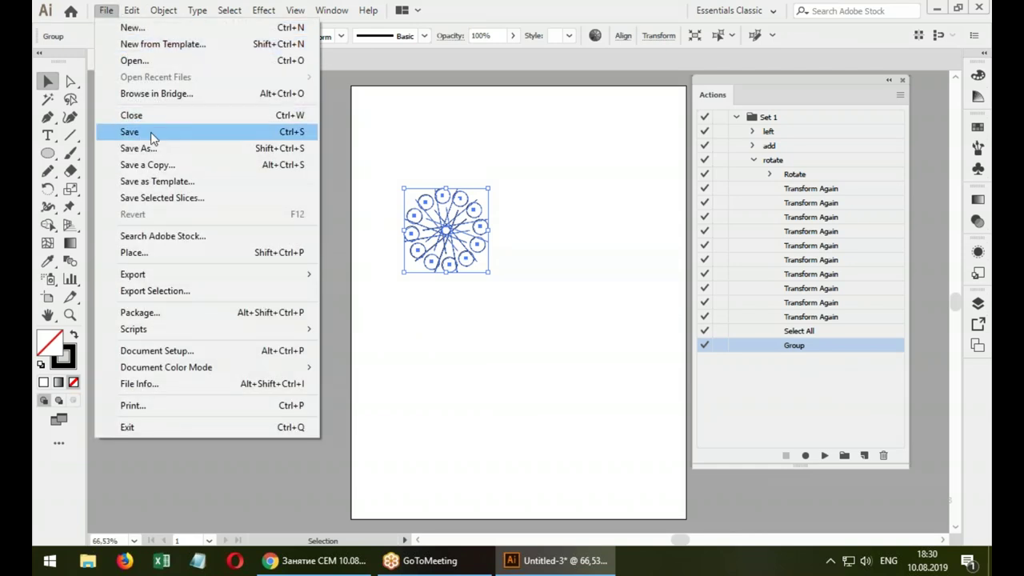
pyautogui.click(151, 133)
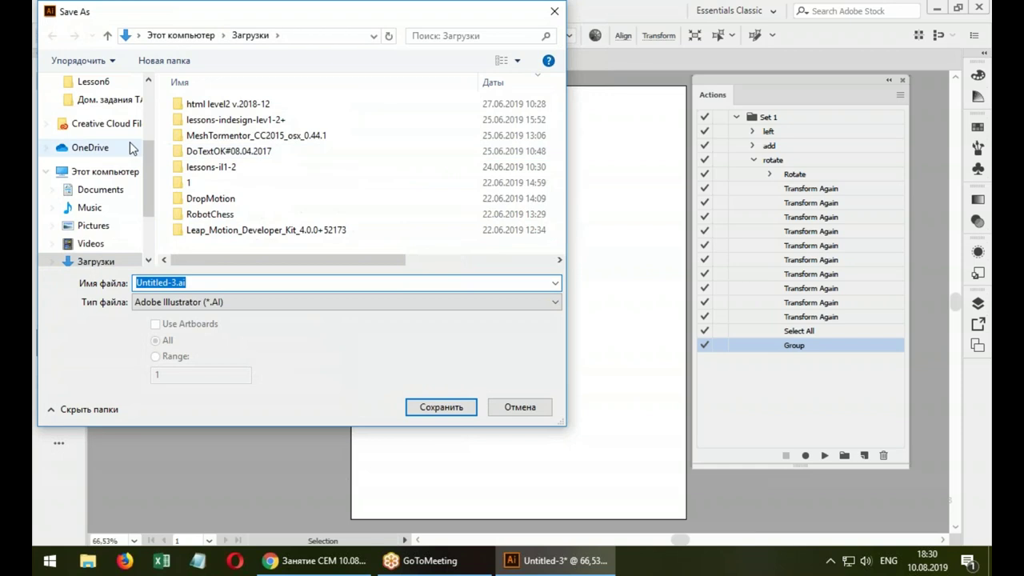
pyautogui.scroll(2, 128, 148)
pyautogui.scroll(-2, 120, 126)
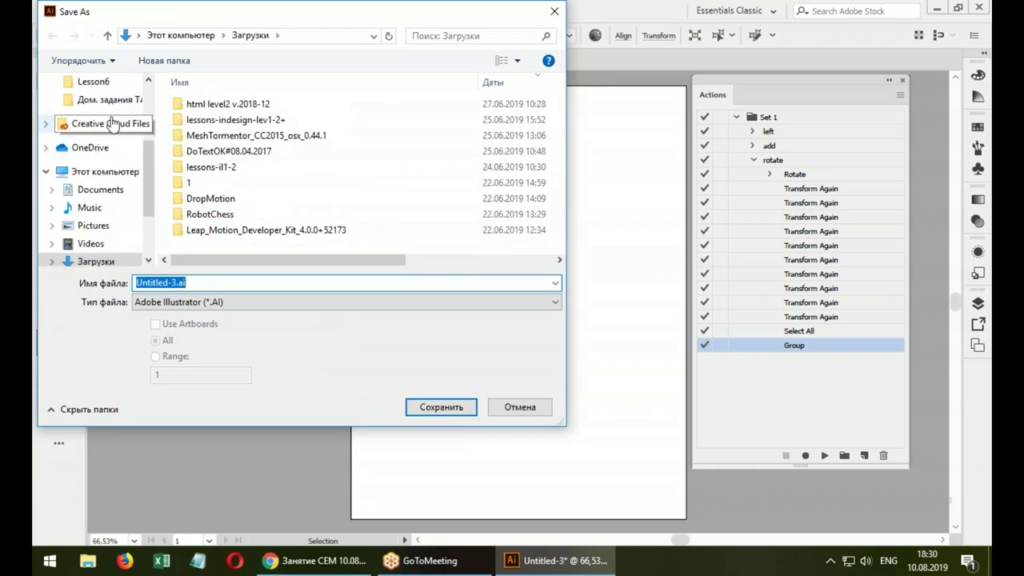
pyautogui.scroll(3, 112, 91)
pyautogui.click(100, 111)
pyautogui.moveTo(559, 131); pyautogui.dragTo(552, 239)
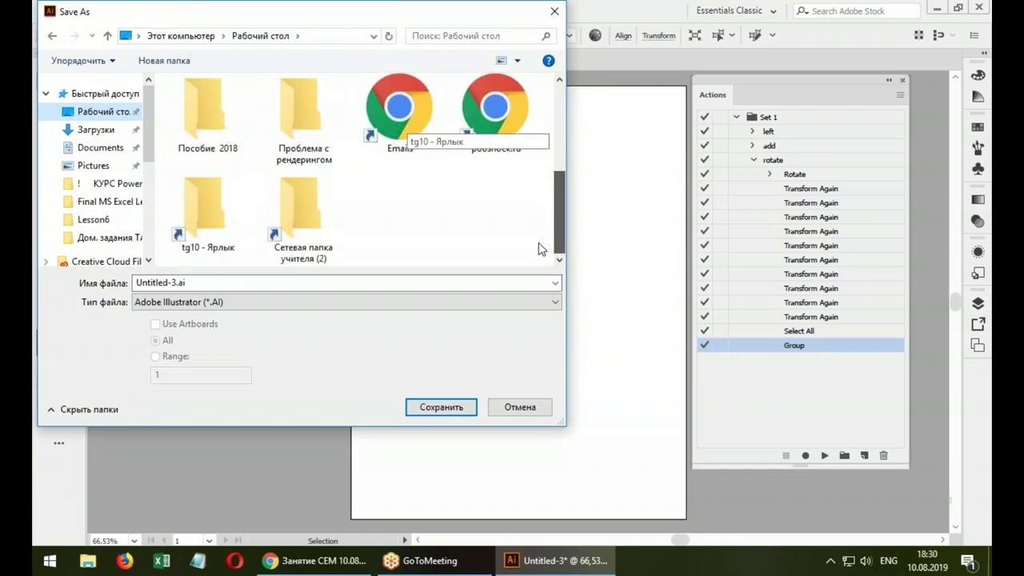
pyautogui.rightClick(404, 225)
pyautogui.moveTo(444, 360)
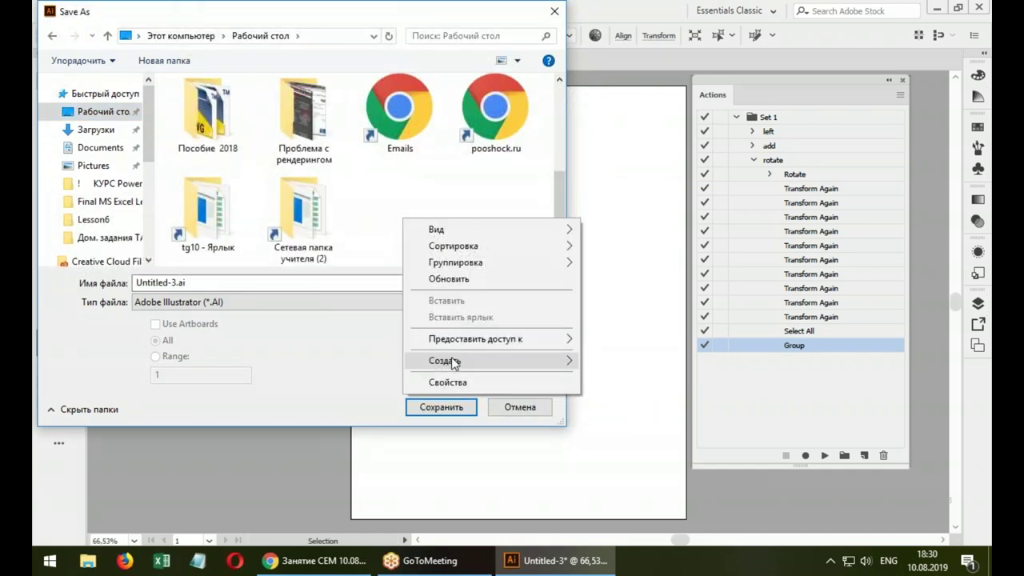
pyautogui.click(655, 104)
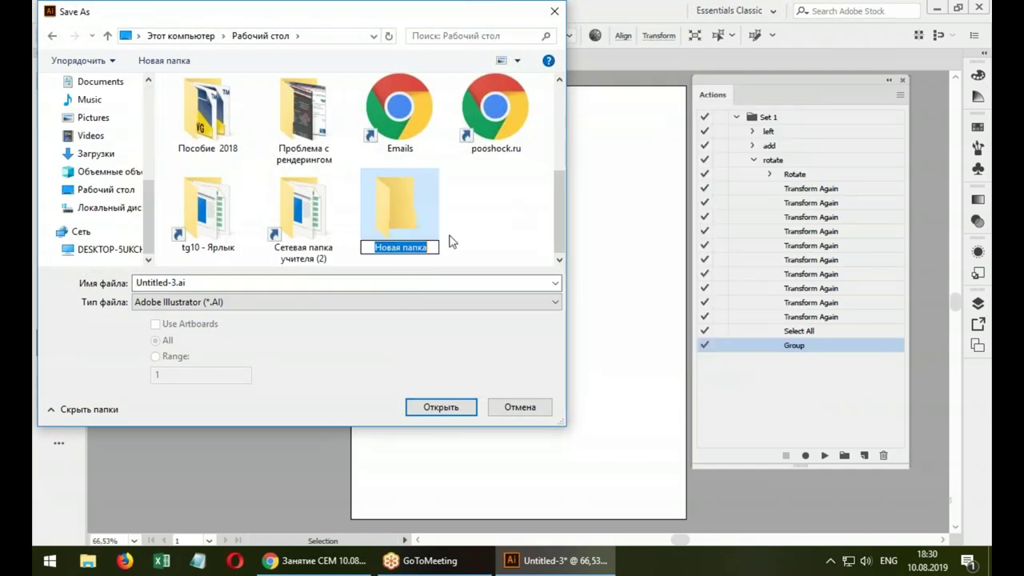
pyautogui.write('111')
pyautogui.click(399, 218)
pyautogui.doubleClick(399, 219)
# Create a folder '222' inside 111 and open it
pyautogui.rightClick(366, 189)
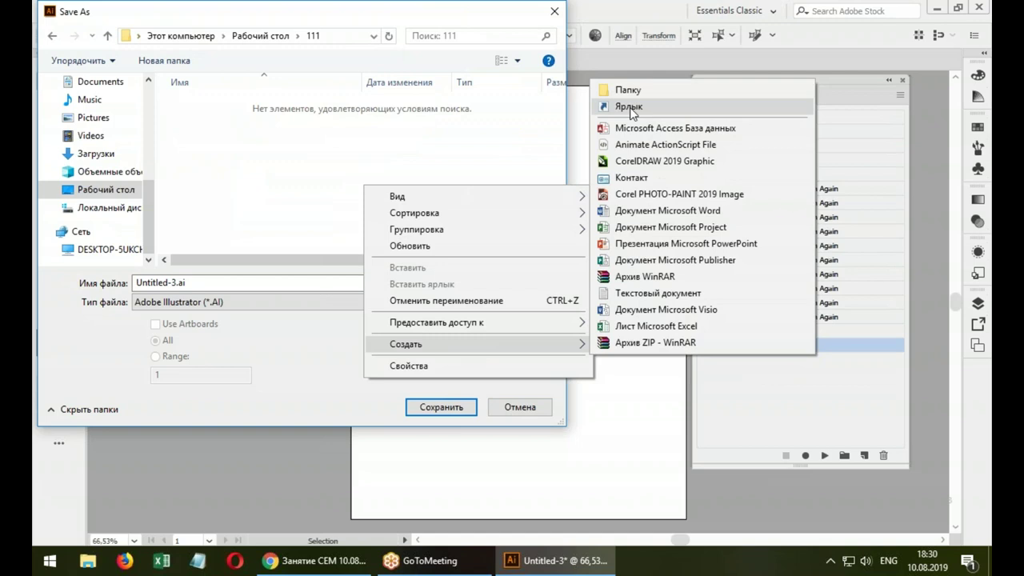
pyautogui.click(612, 86)
pyautogui.write('222')
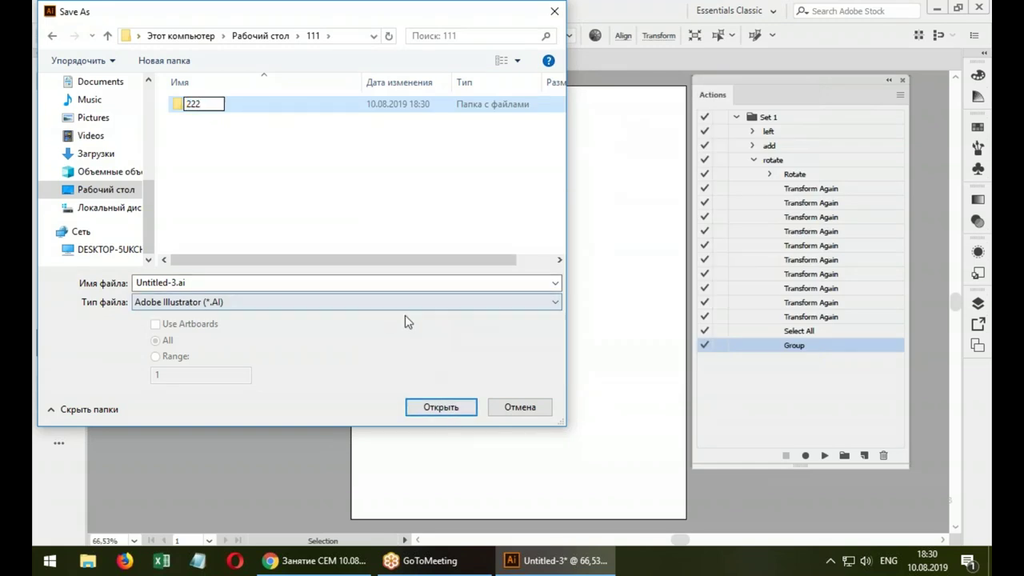
pyautogui.press('Return')
pyautogui.doubleClick(185, 109)
# Save the drawing as 1.ai with the default Illustrator options
pyautogui.click(192, 283)
pyautogui.write('1')
pyautogui.click(439, 409)
pyautogui.click(574, 486)
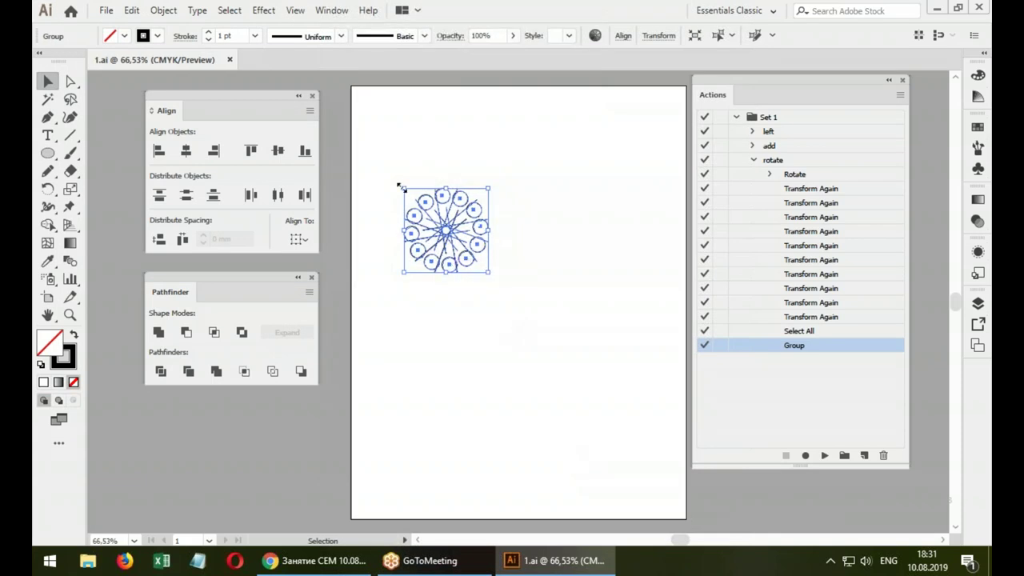
# Delete the rosette and turn on the dialog pause for the rotate action's Rotate step
pyautogui.press('Delete')
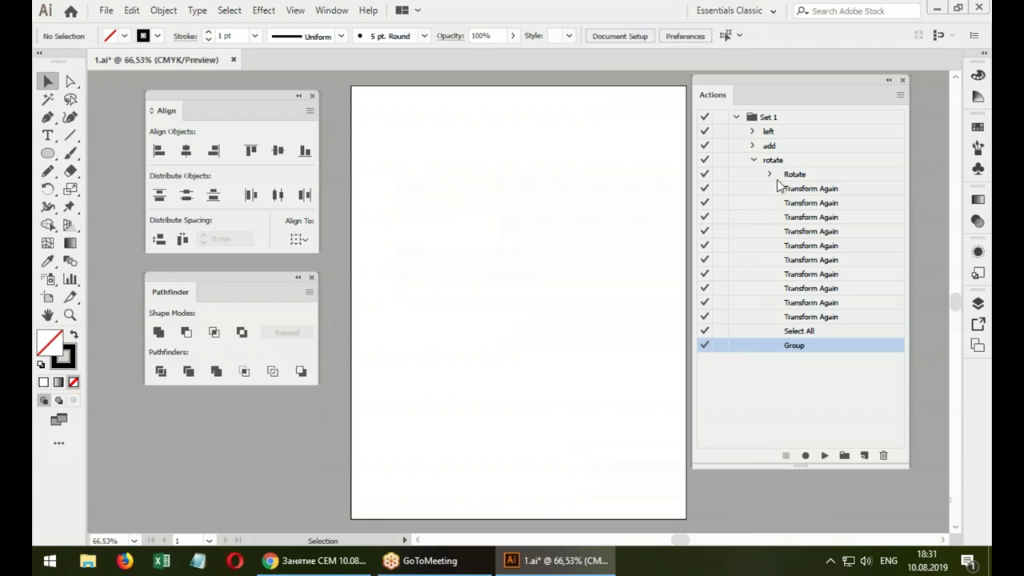
pyautogui.click(718, 173)
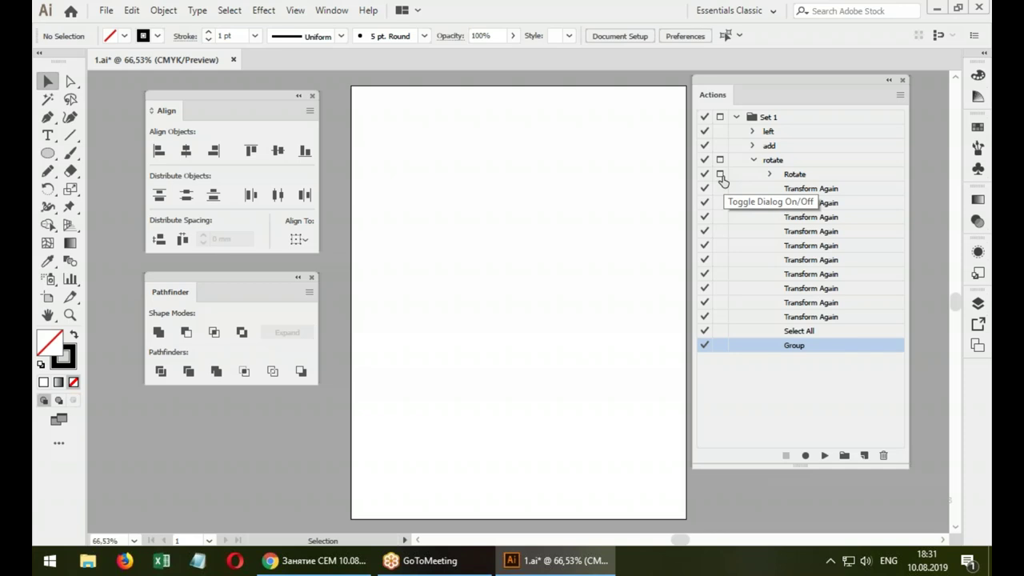
pyautogui.click(770, 175)
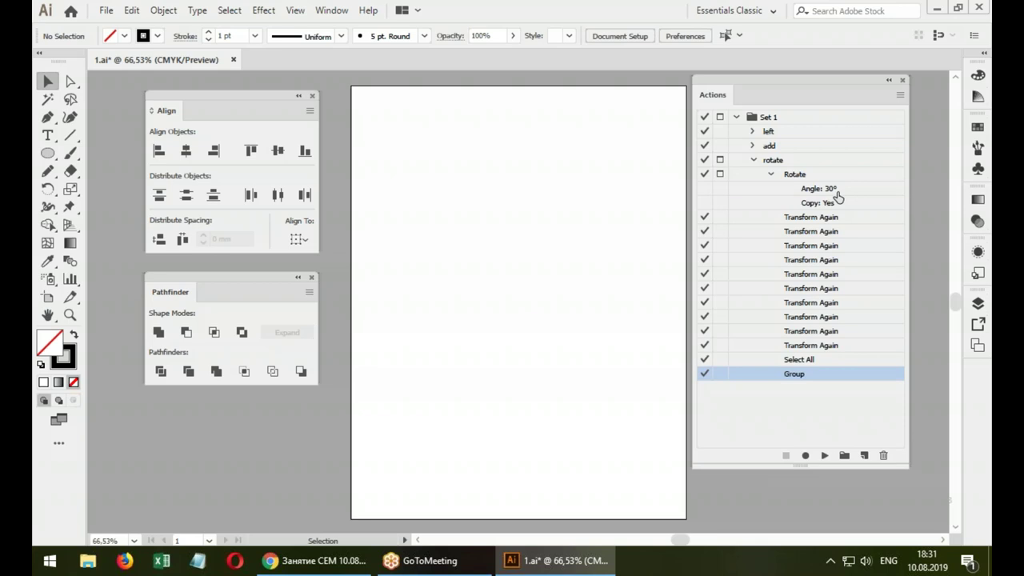
pyautogui.click(770, 175)
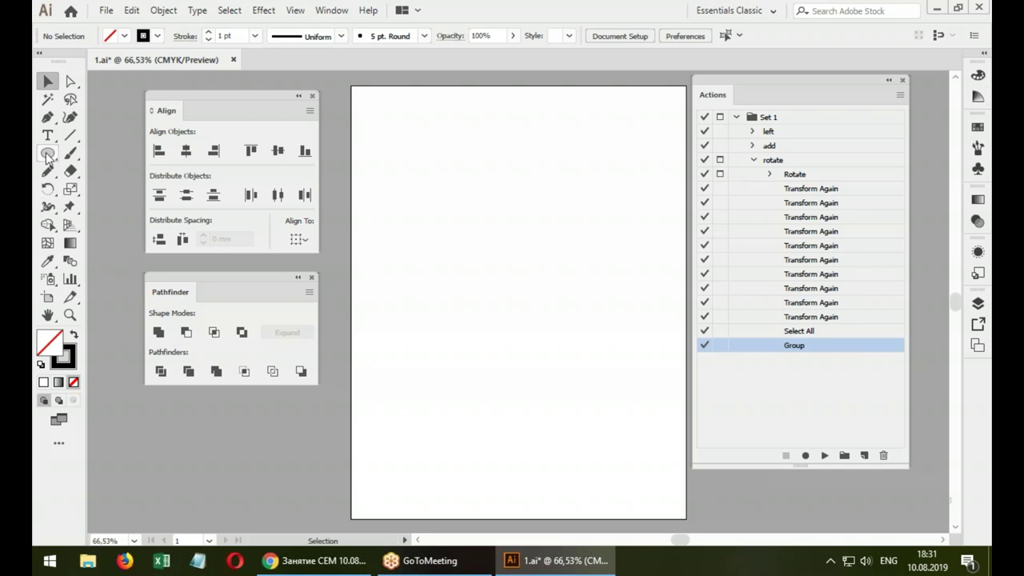
# Draw an 8-point star and pull its bottom anchor down into a long spike
pyautogui.moveTo(47, 157); pyautogui.dragTo(92, 227)
pyautogui.moveTo(496, 171); pyautogui.dragTo(519, 193)
pyautogui.press('Up')
pyautogui.press('Up')
pyautogui.press('Up')
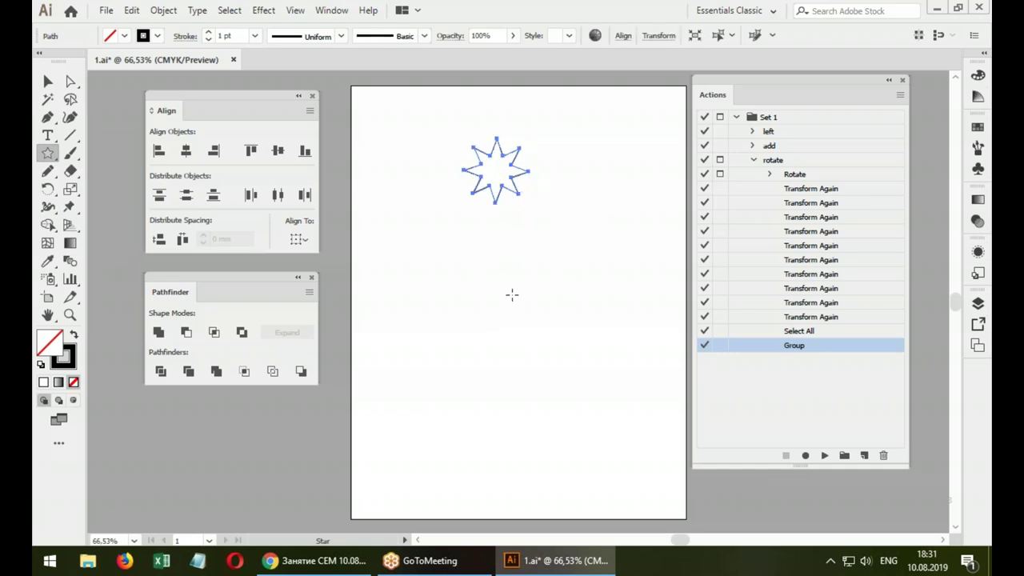
pyautogui.press('a')
pyautogui.click(506, 302)
pyautogui.moveTo(496, 202); pyautogui.dragTo(485, 261)
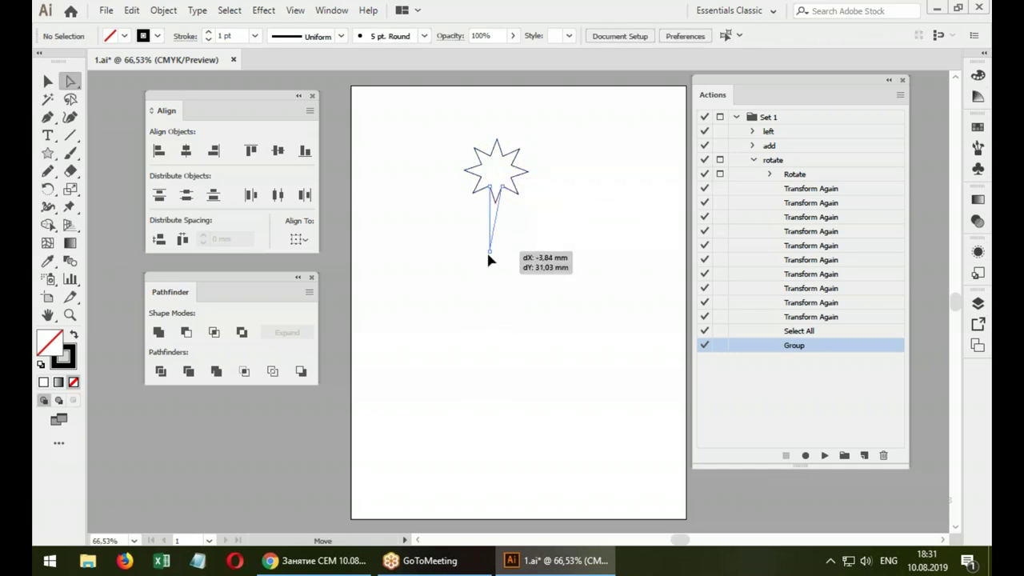
# Select the spiked star and play the rotate action with a 45° copied rotation
pyautogui.click(47, 81)
pyautogui.click(465, 170)
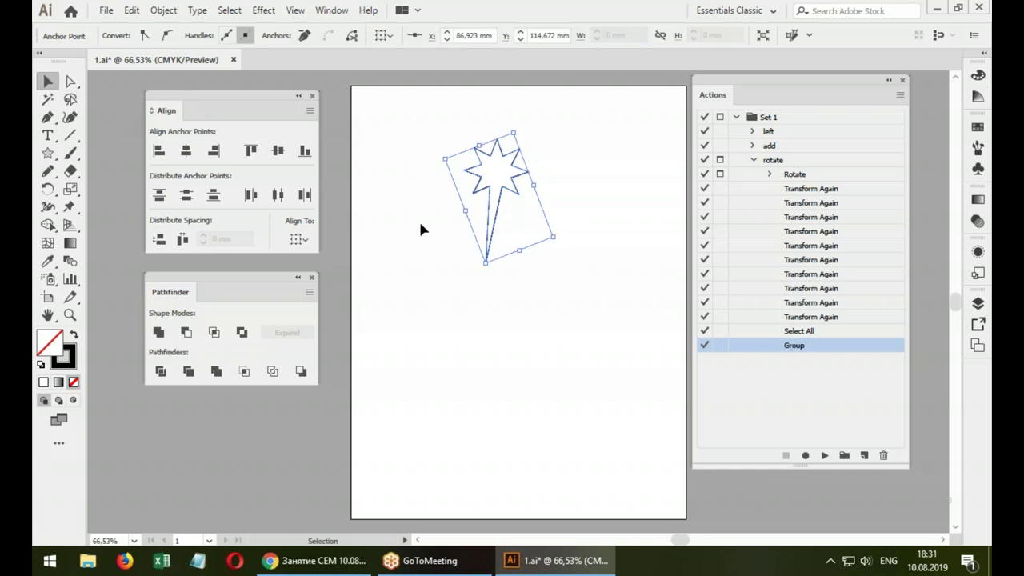
pyautogui.moveTo(445, 122); pyautogui.dragTo(569, 299)
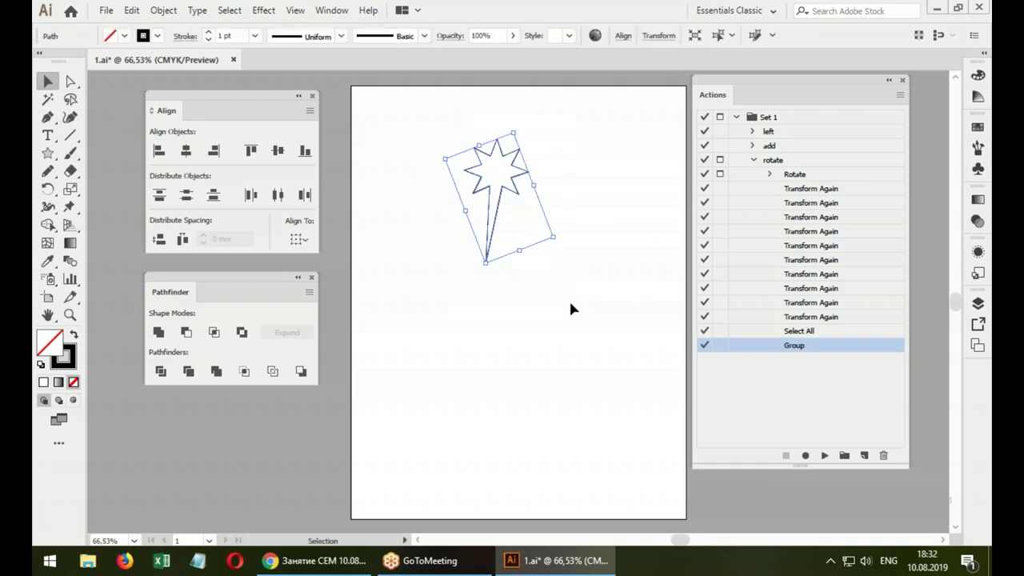
pyautogui.press('F2')
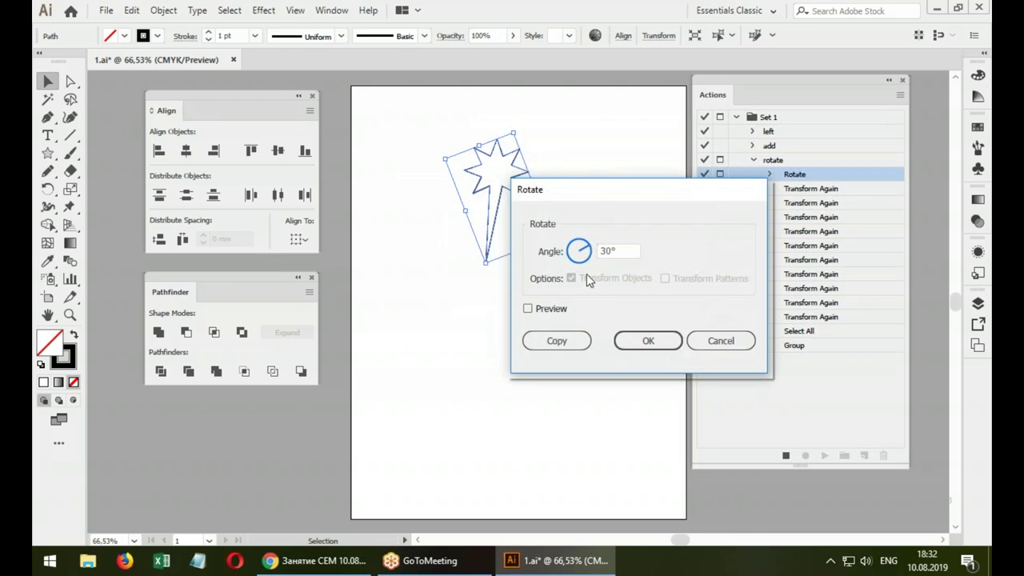
pyautogui.doubleClick(628, 250)
pyautogui.write('45')
pyautogui.click(557, 344)
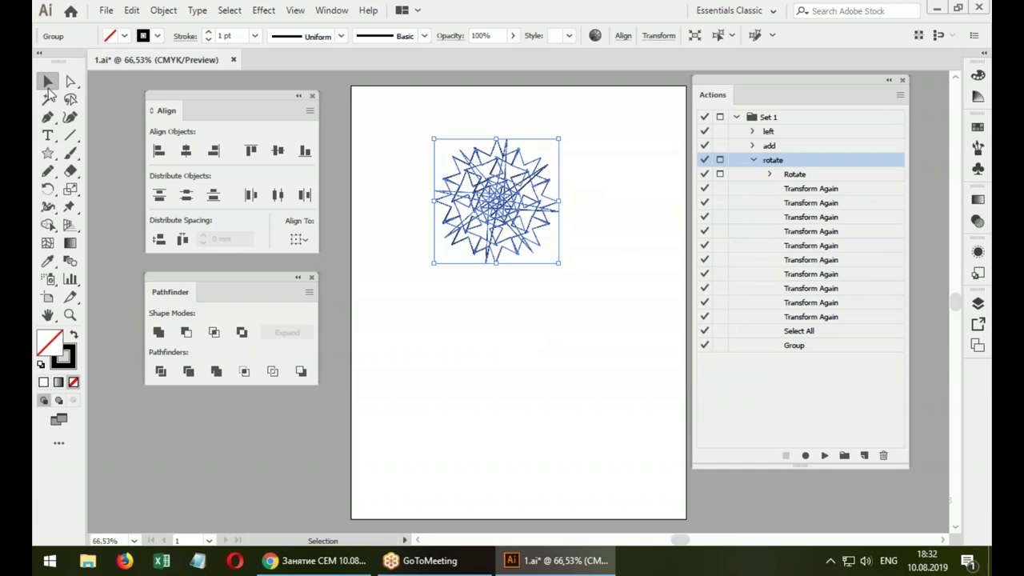
# Deselect the starburst and save the drawing as 2.ai with default options
pyautogui.click(415, 356)
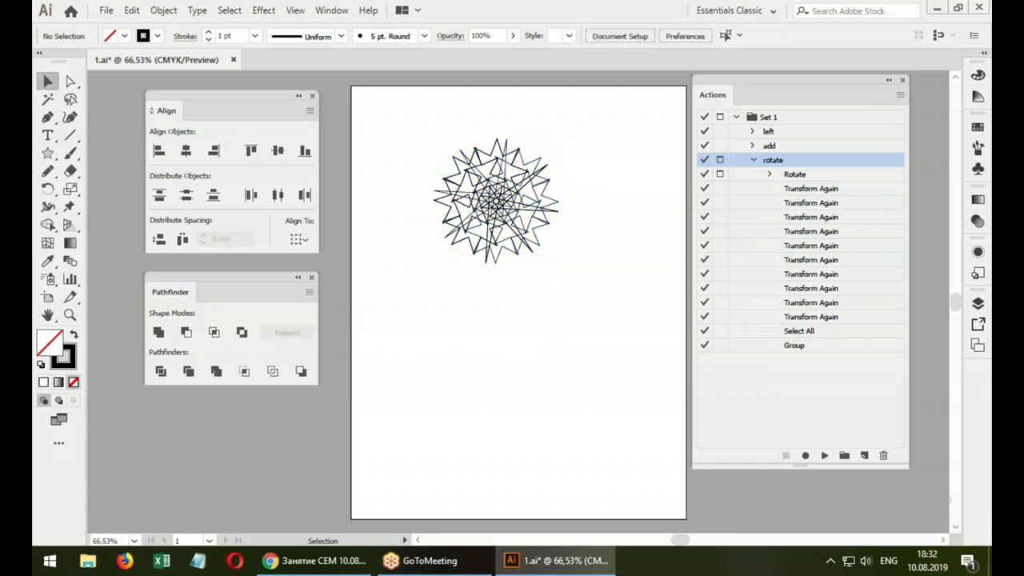
pyautogui.click(105, 11)
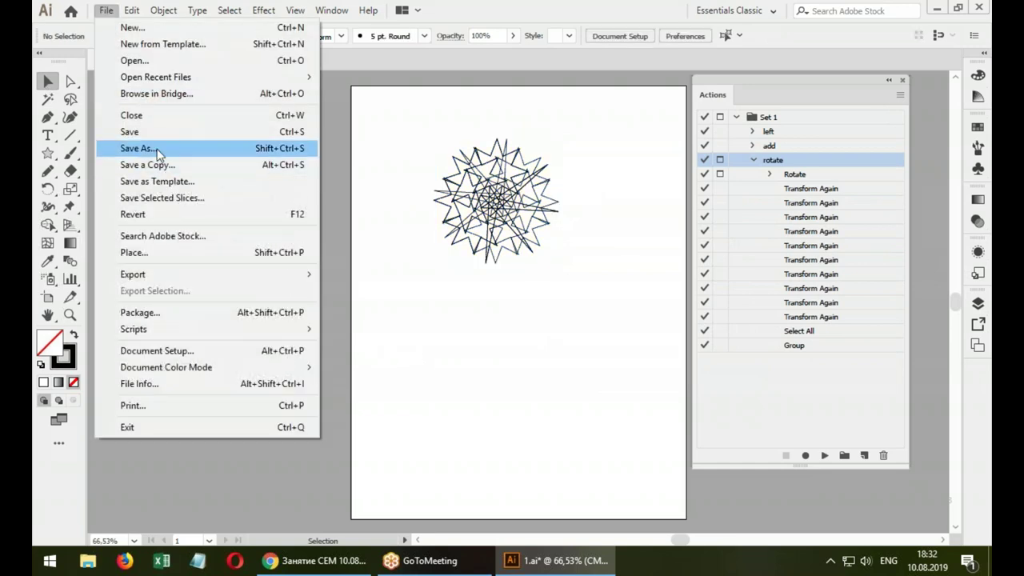
pyautogui.click(156, 148)
pyautogui.write('2')
pyautogui.click(451, 407)
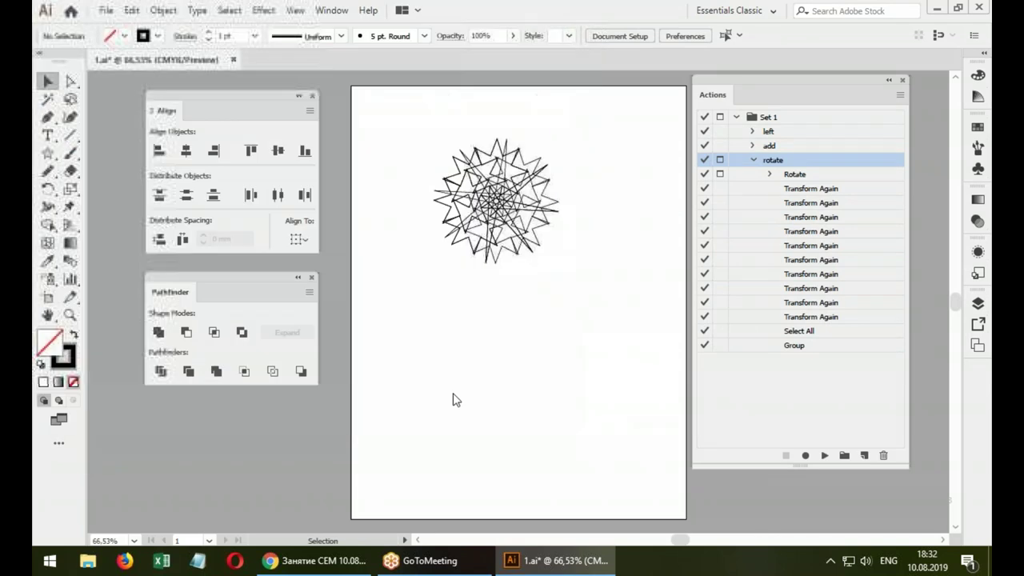
pyautogui.click(553, 487)
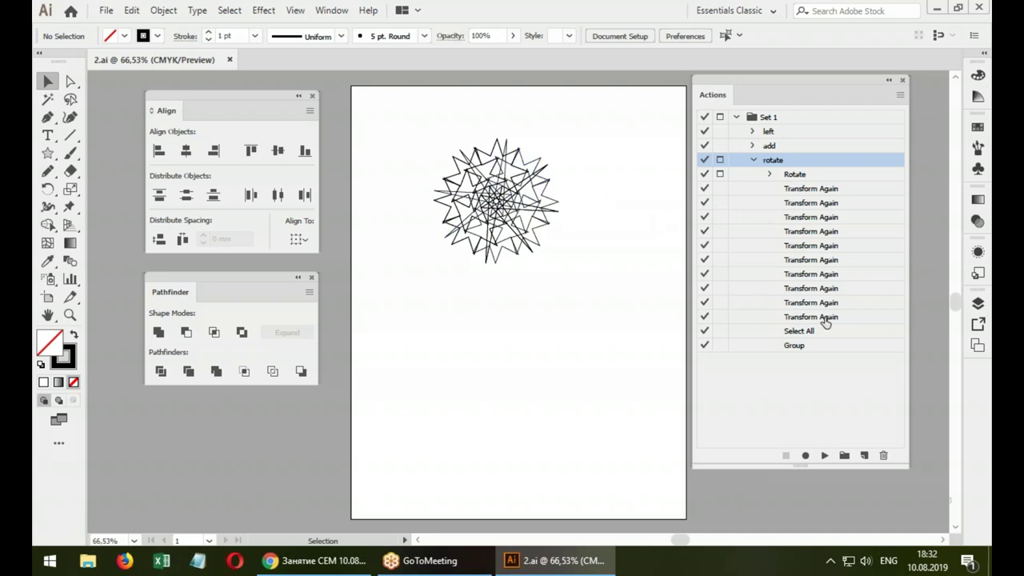
# Turn off the Rotate step's dialog pause and delete the starburst from the artboard
pyautogui.click(704, 273)
pyautogui.click(703, 274)
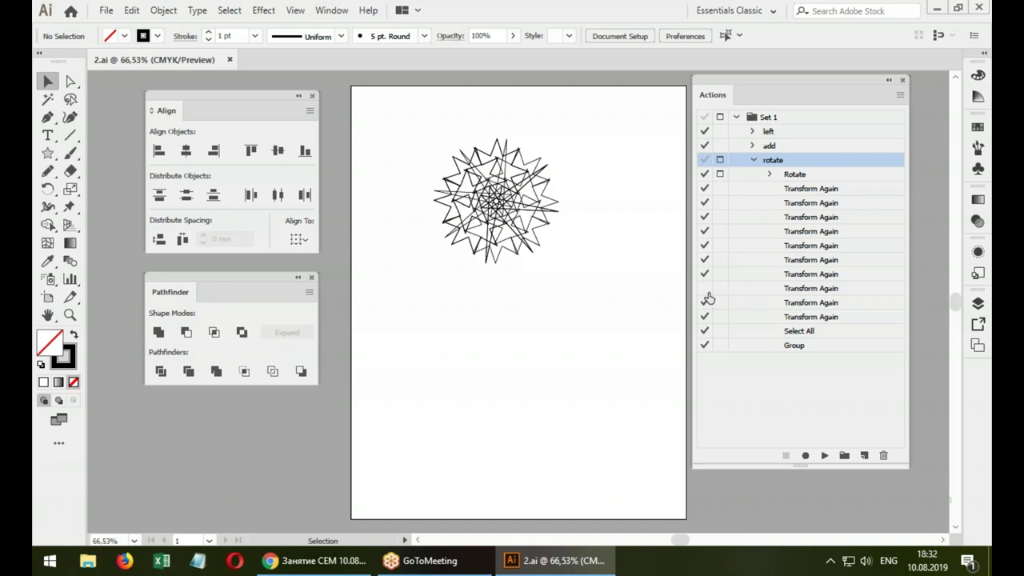
pyautogui.click(719, 173)
pyautogui.moveTo(426, 142); pyautogui.dragTo(555, 240)
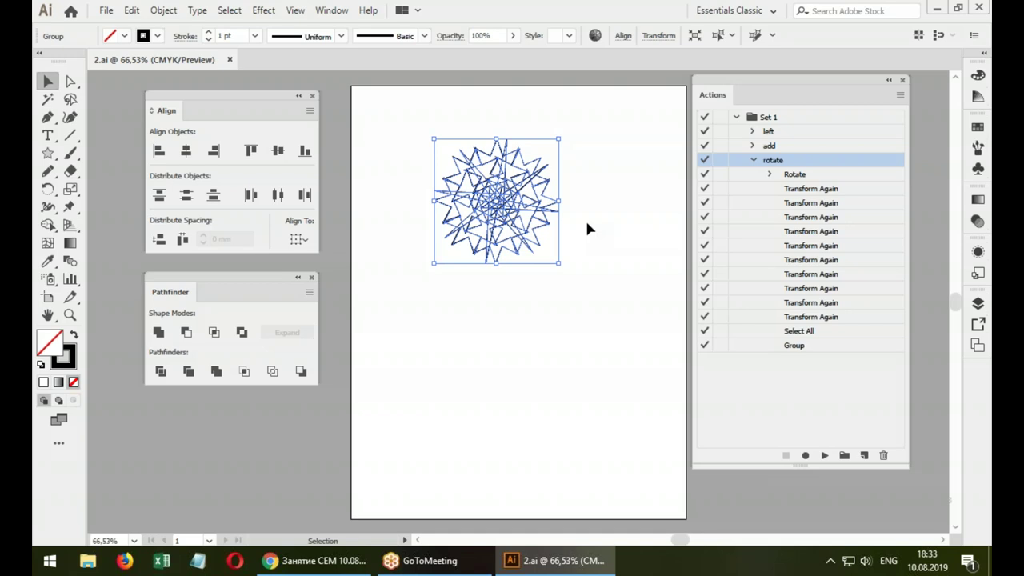
pyautogui.press('Delete')
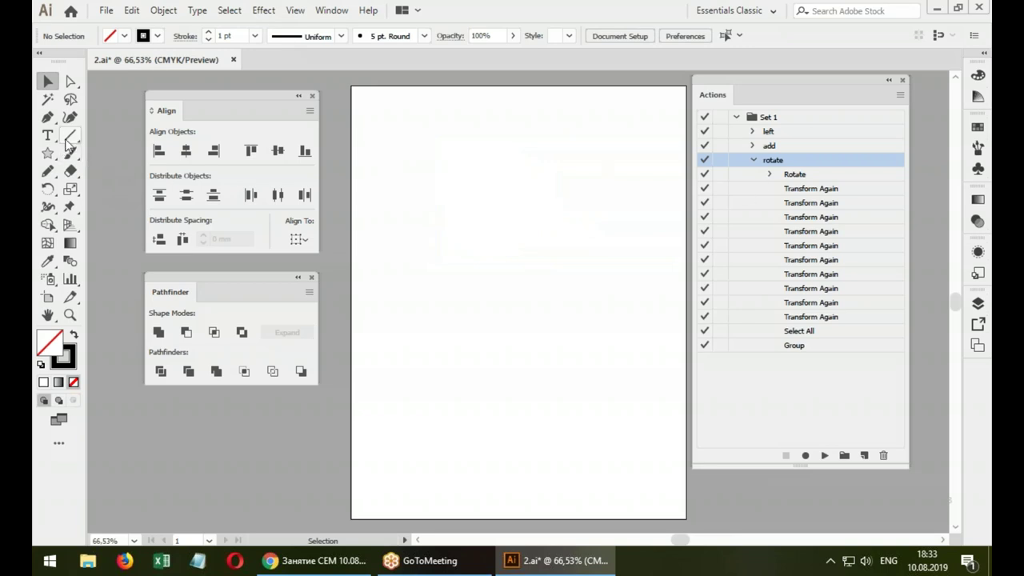
# Draw an S-shaped pencil curve and select the first Transform Again step in the rotate action
pyautogui.click(50, 171)
pyautogui.moveTo(424, 172); pyautogui.dragTo(464, 259)
pyautogui.click(48, 81)
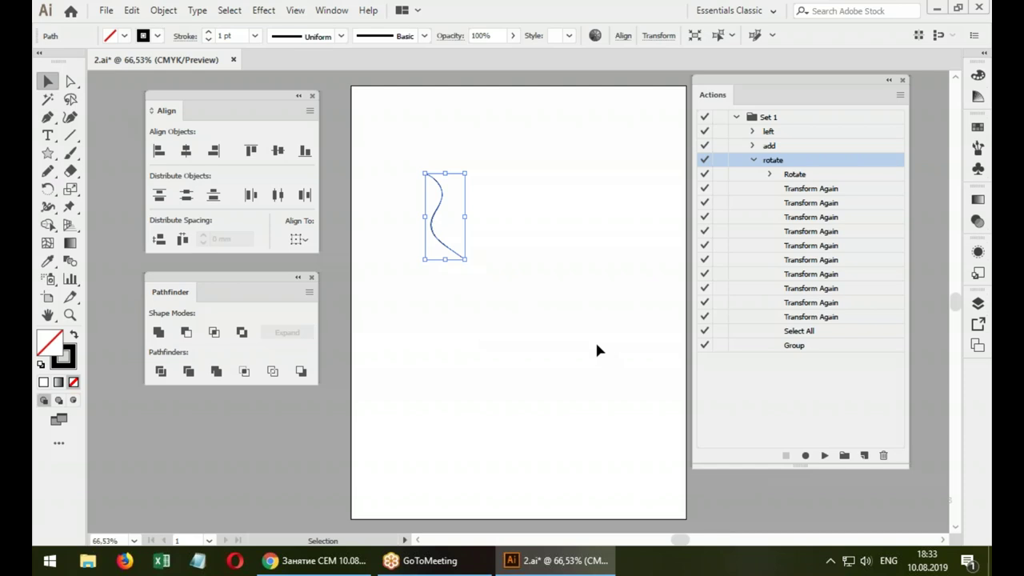
pyautogui.click(810, 190)
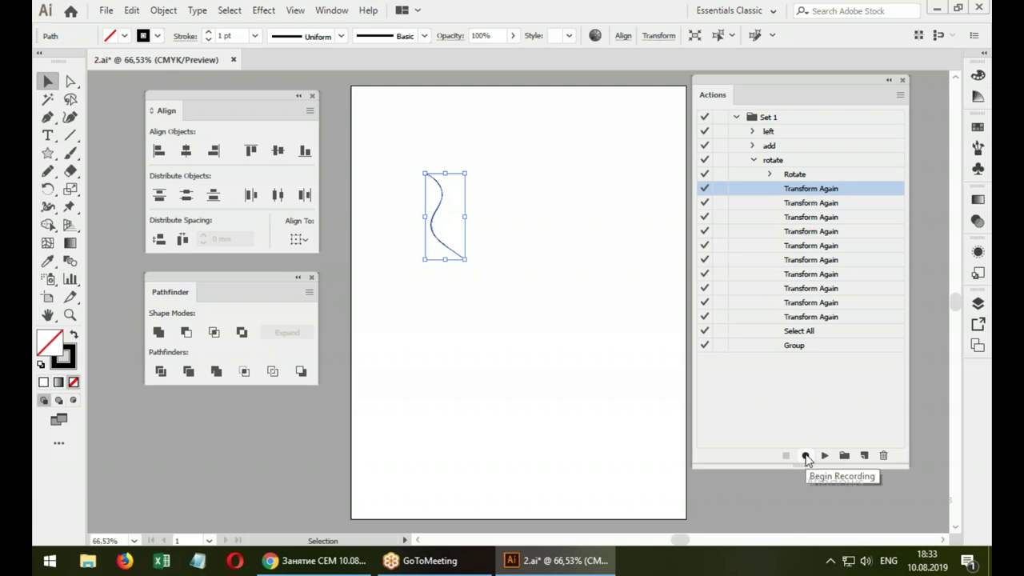
# Start recording and insert Effect > Distort & Transform > Zig Zag as a menu item step
pyautogui.click(806, 456)
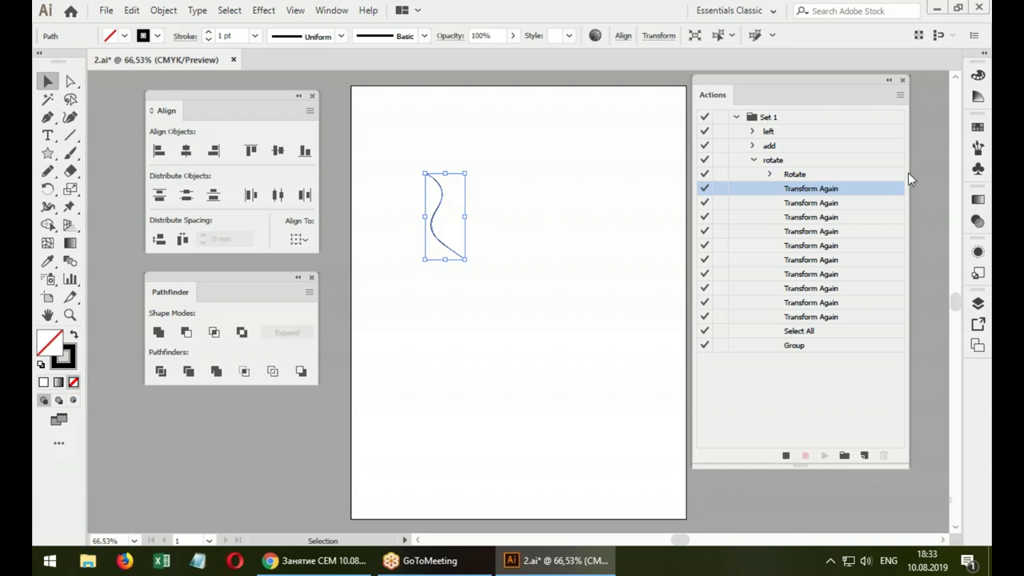
pyautogui.click(902, 96)
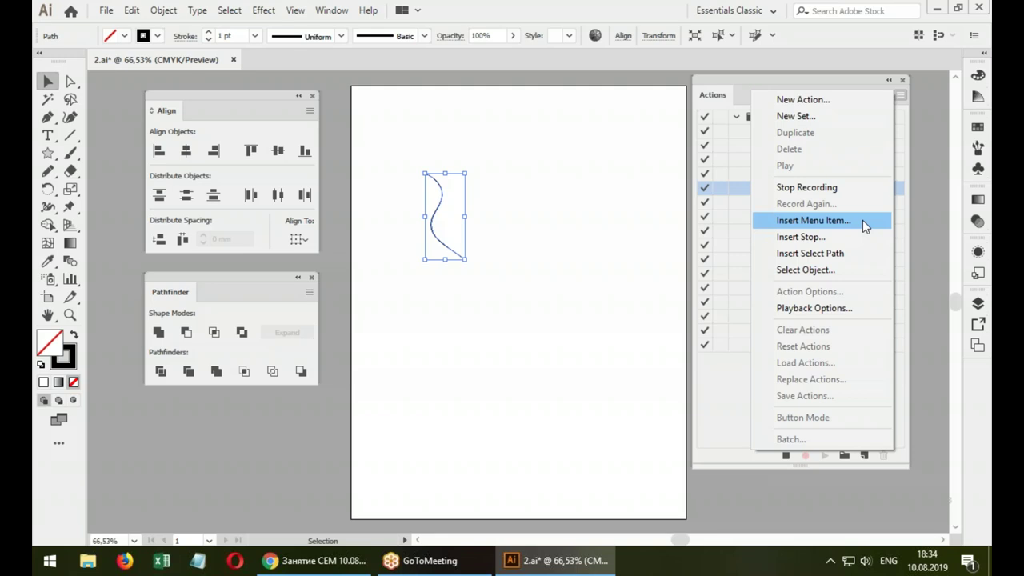
pyautogui.click(862, 220)
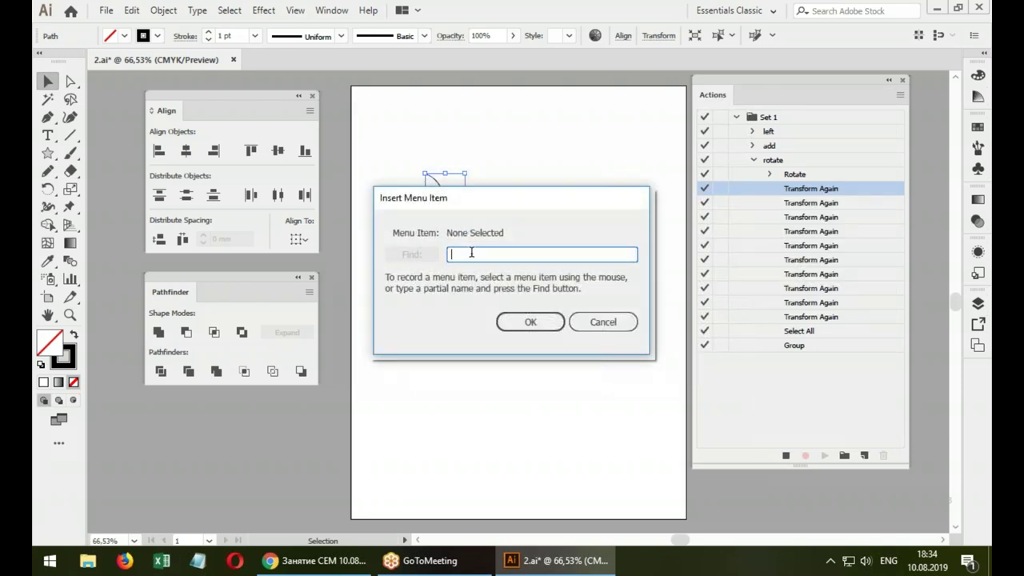
pyautogui.click(262, 10)
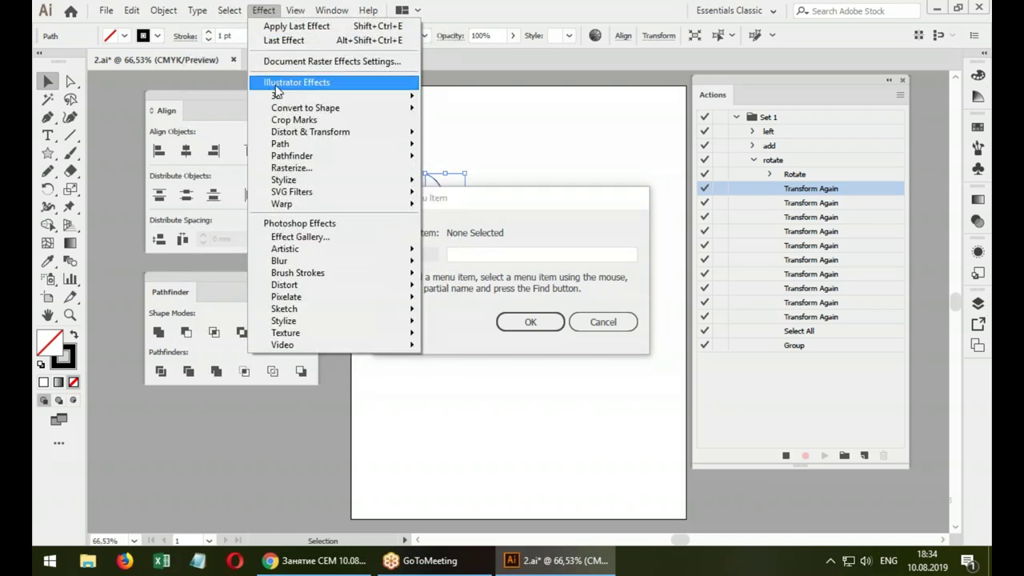
pyautogui.moveTo(310, 132)
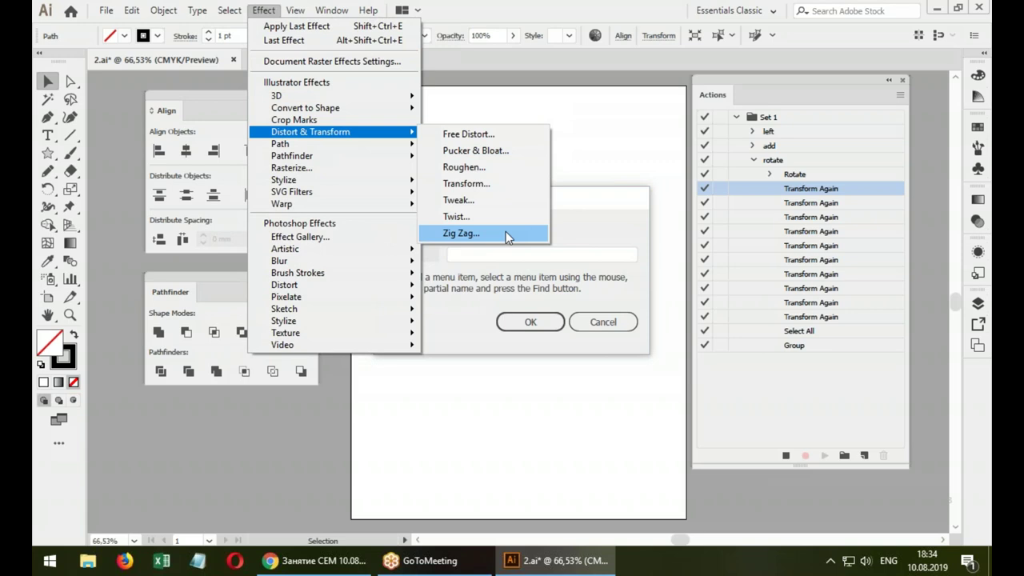
pyautogui.click(506, 233)
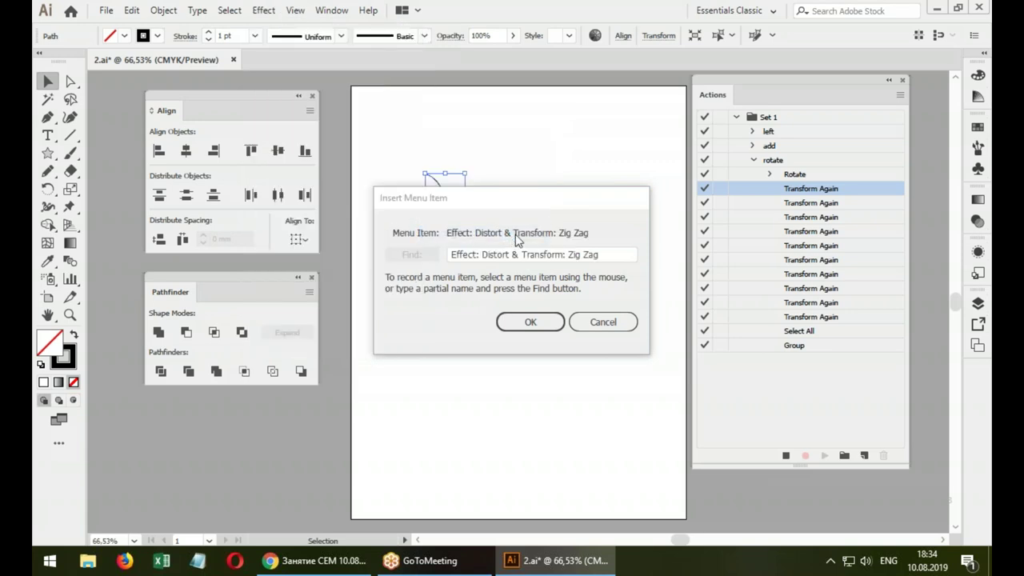
pyautogui.click(533, 322)
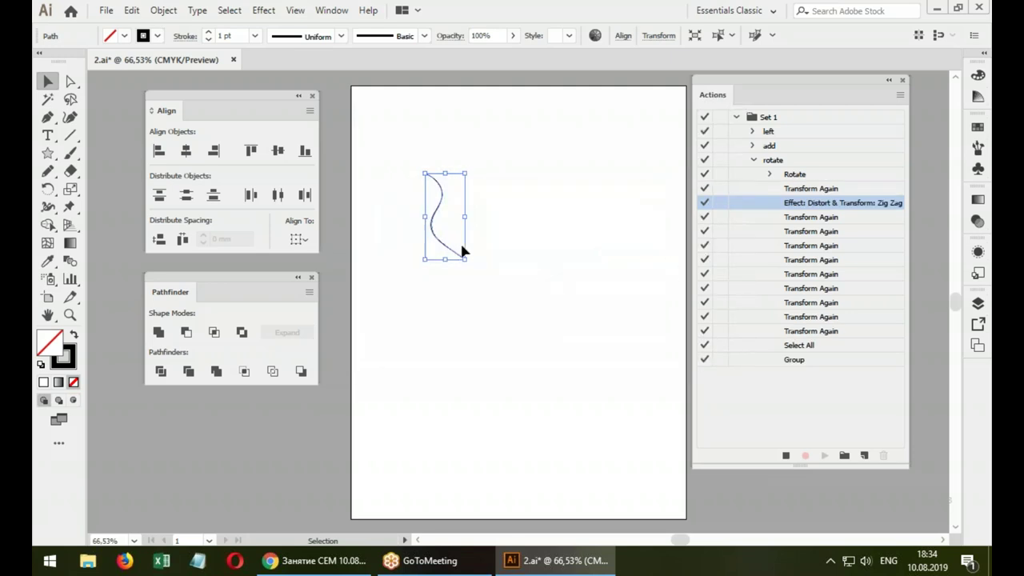
# Apply Zig Zag to the curve, stop recording, and delete the test path
pyautogui.click(263, 11)
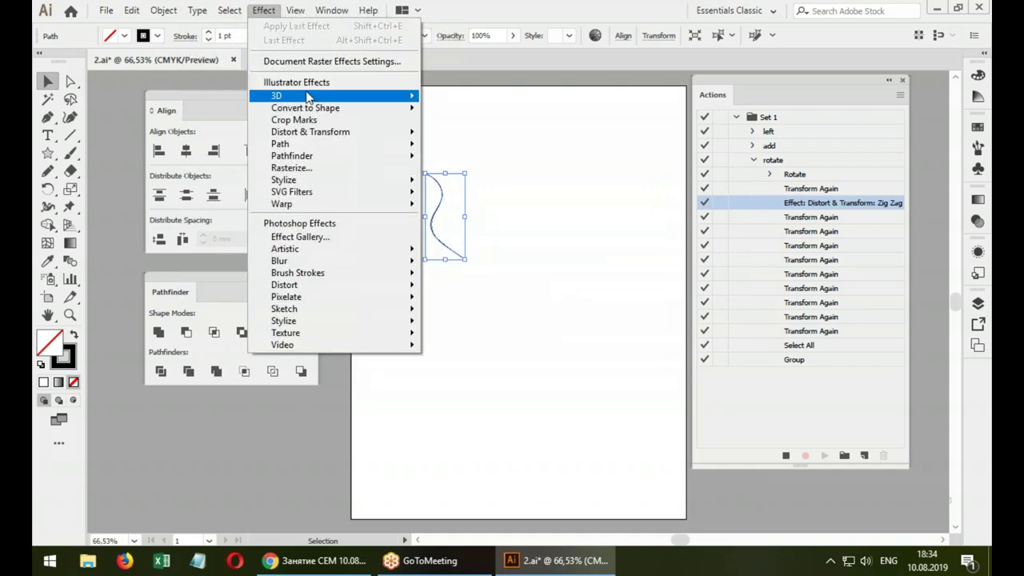
pyautogui.moveTo(310, 132)
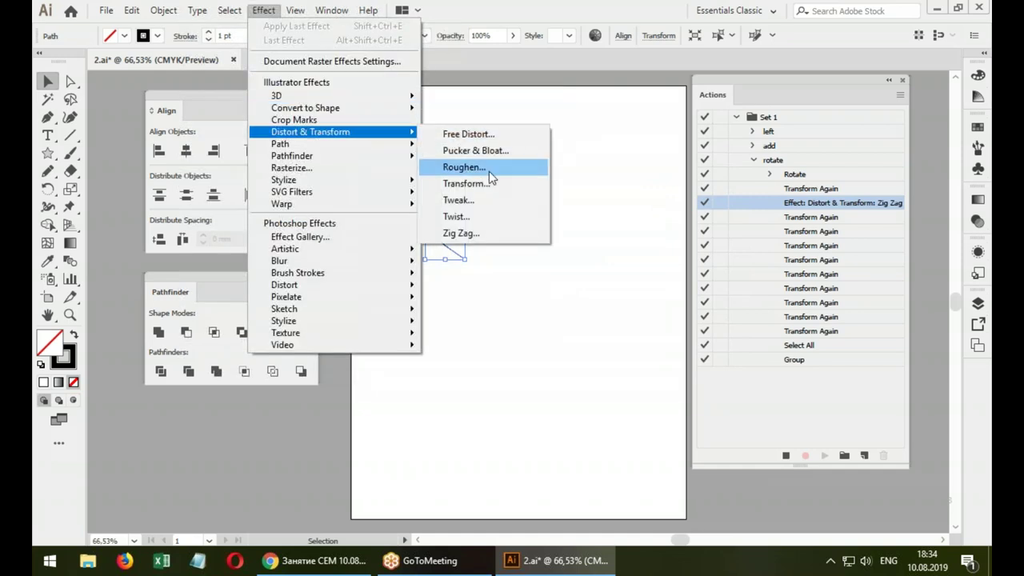
pyautogui.click(515, 234)
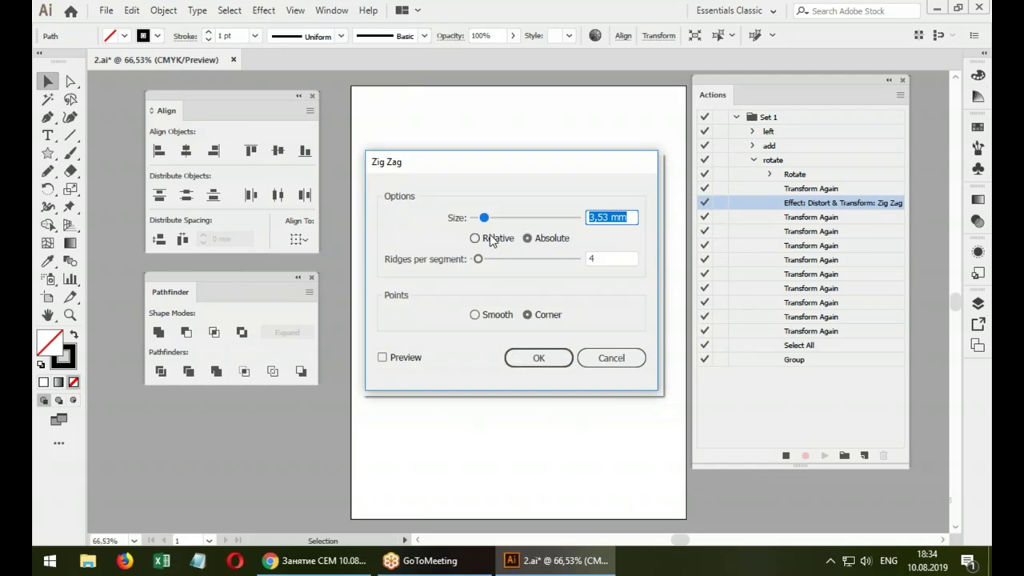
pyautogui.click(382, 358)
pyautogui.click(551, 364)
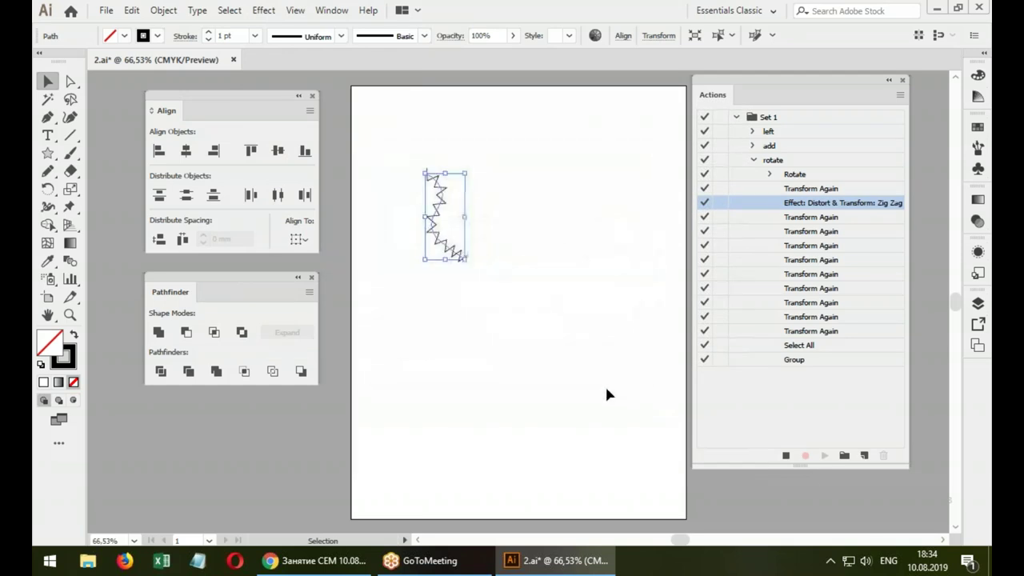
pyautogui.click(786, 456)
pyautogui.press('Delete')
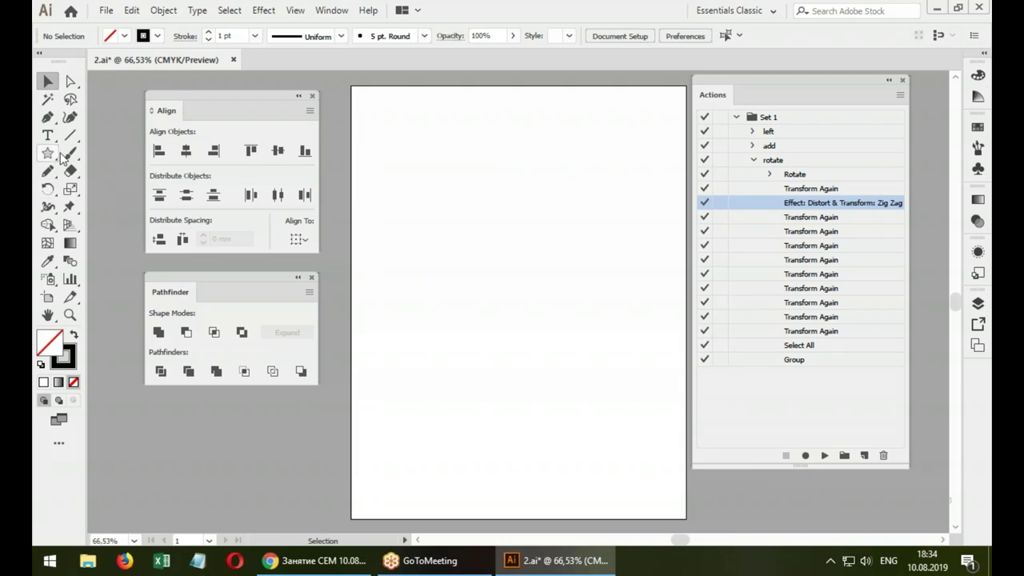
# Draw a short vertical line and play the rotate action on it
pyautogui.click(69, 137)
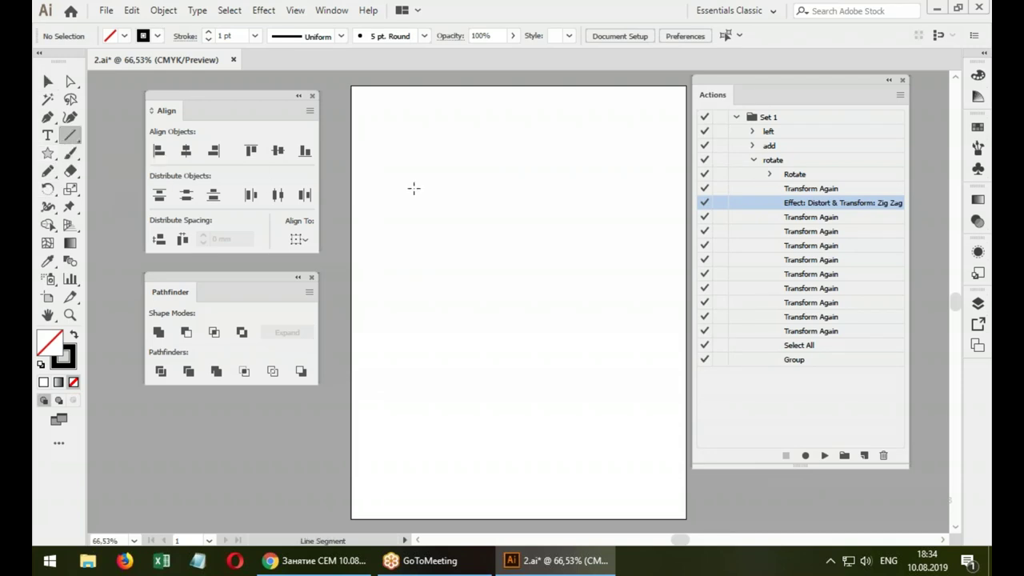
pyautogui.moveTo(486, 144); pyautogui.dragTo(491, 249)
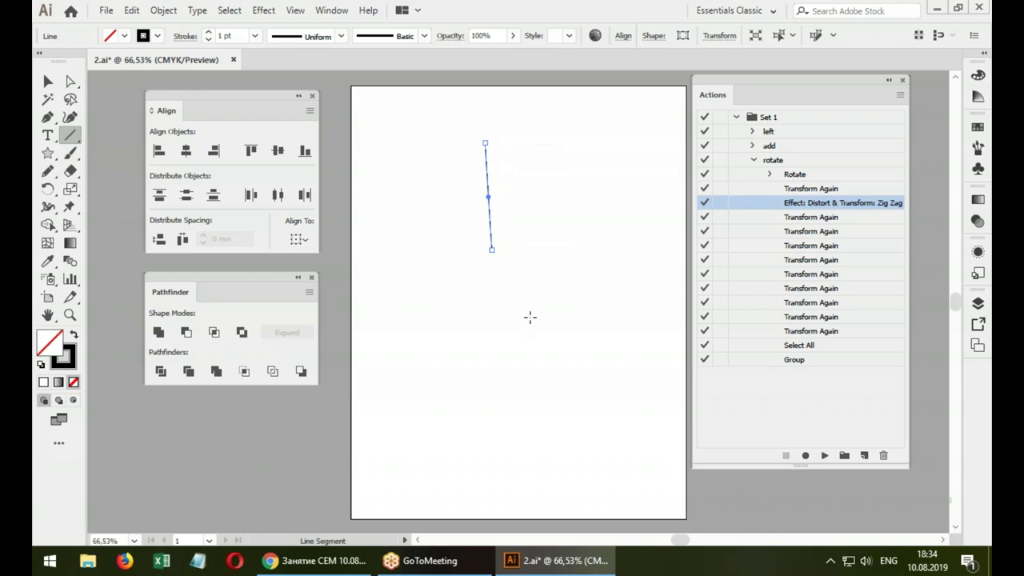
pyautogui.press('F2')
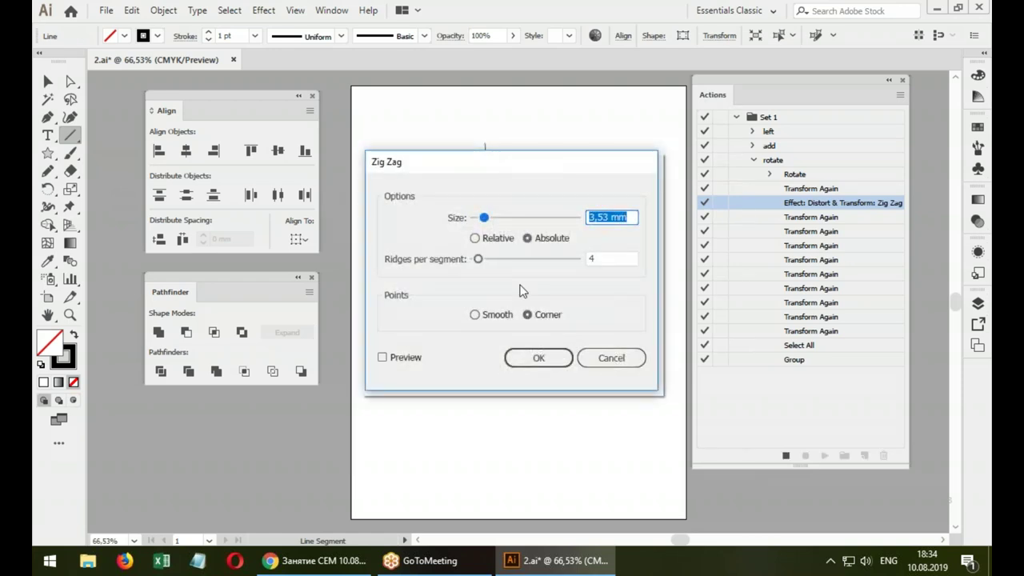
# Skip the Zig Zag settings to keep straight rays, then move the Zig Zag step above Rotate
pyautogui.moveTo(499, 167); pyautogui.dragTo(736, 167)
pyautogui.click(618, 357)
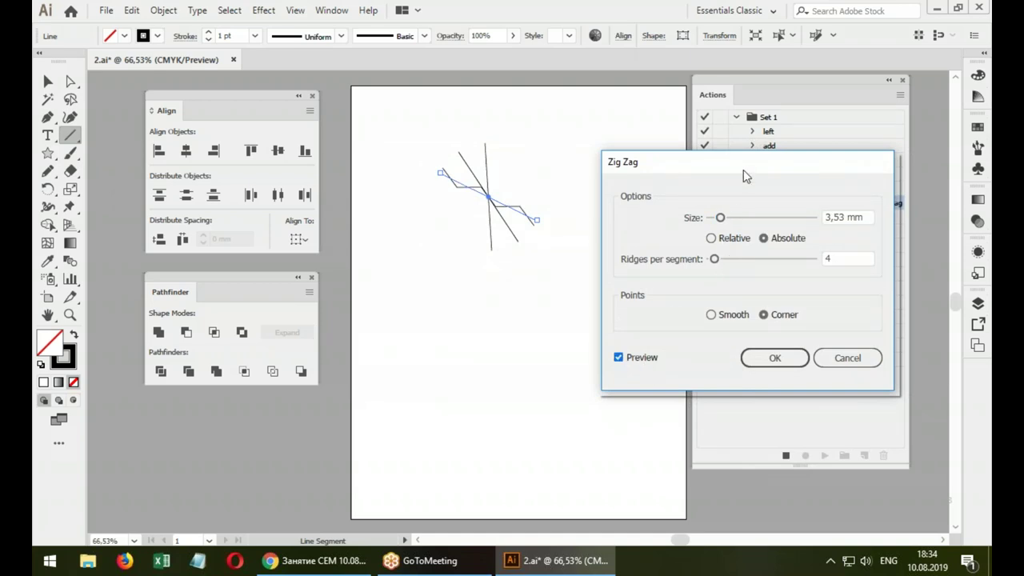
pyautogui.moveTo(738, 162); pyautogui.dragTo(638, 278)
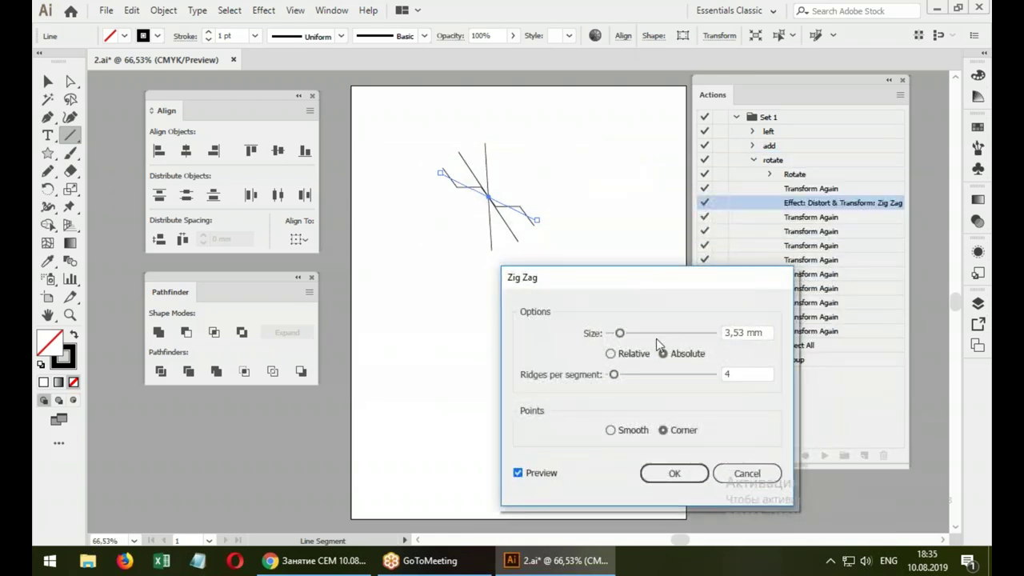
pyautogui.moveTo(620, 333); pyautogui.dragTo(629, 332)
pyautogui.click(611, 431)
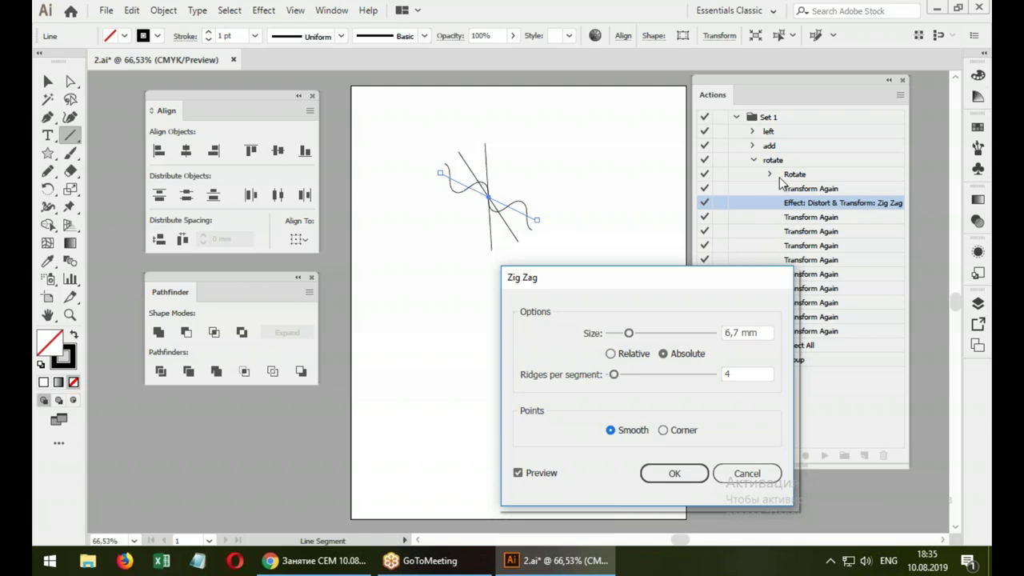
pyautogui.click(743, 473)
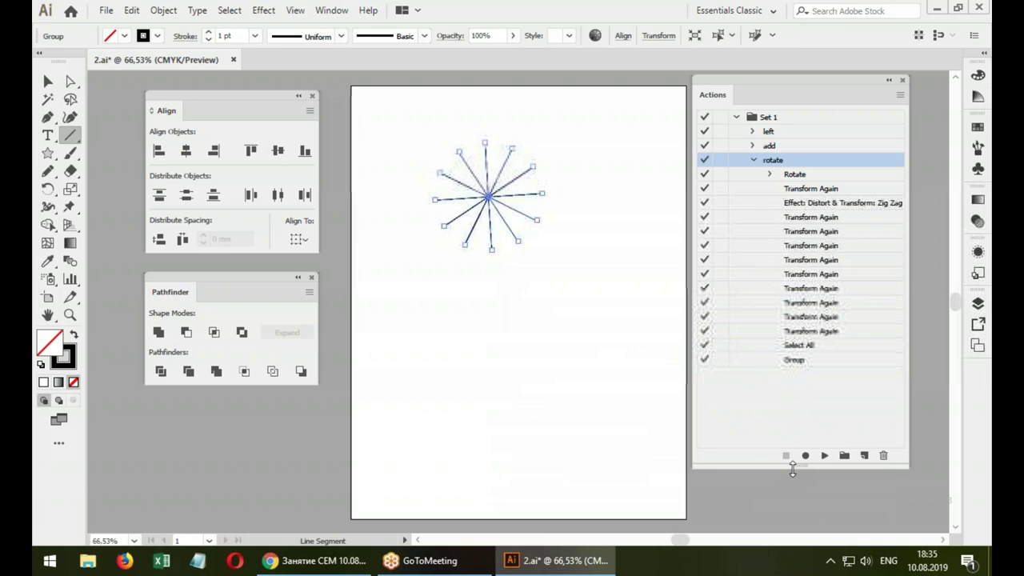
pyautogui.click(48, 81)
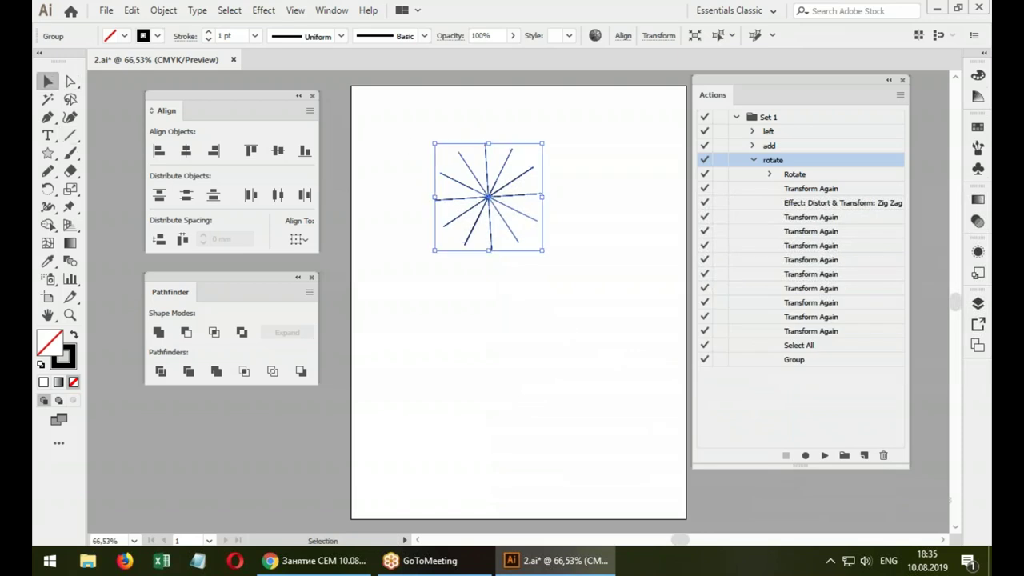
pyautogui.moveTo(812, 205); pyautogui.dragTo(811, 168)
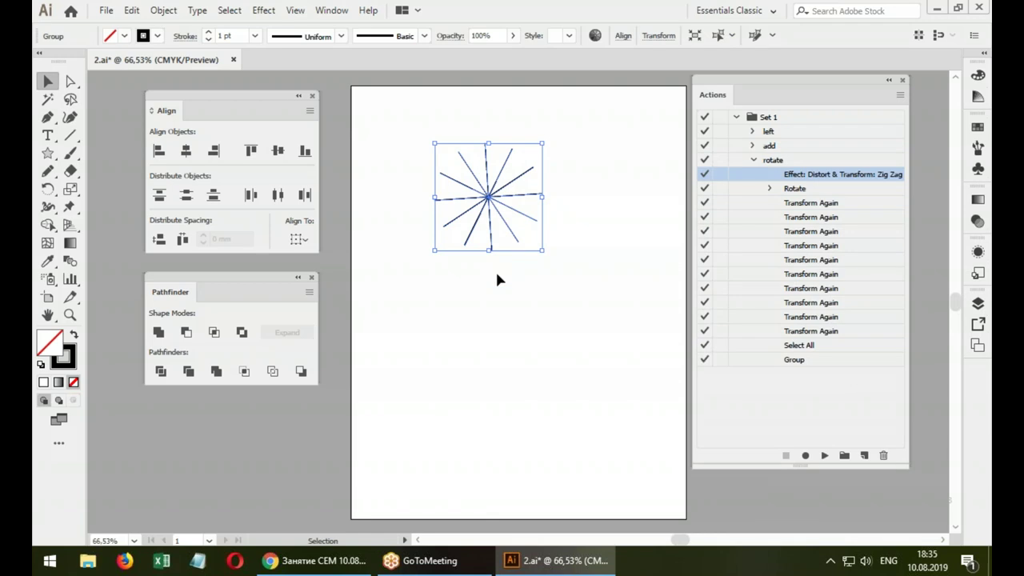
# Delete the straight-ray starburst and draw a new slanted line
pyautogui.click(534, 276)
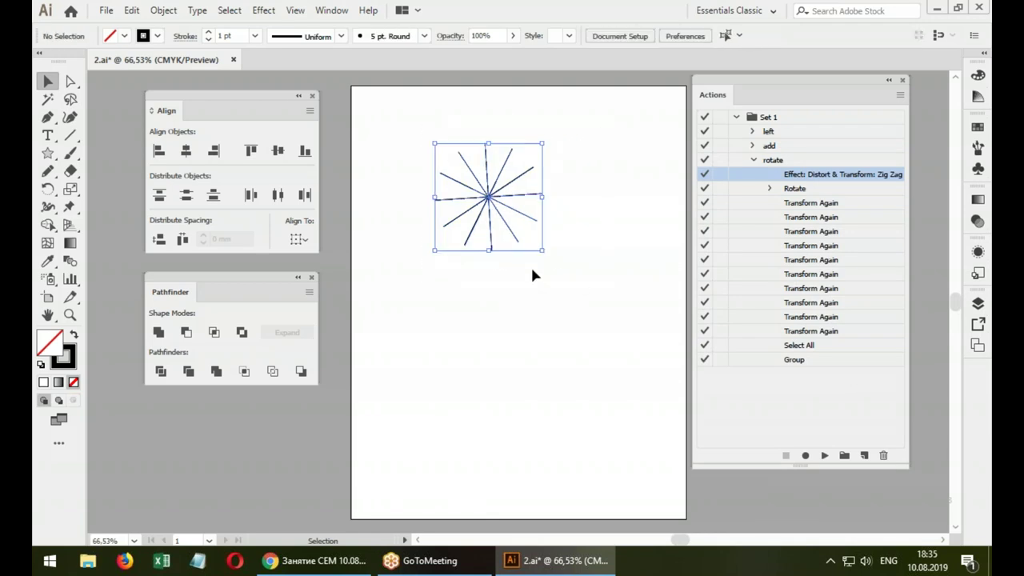
pyautogui.press('Delete')
pyautogui.click(70, 135)
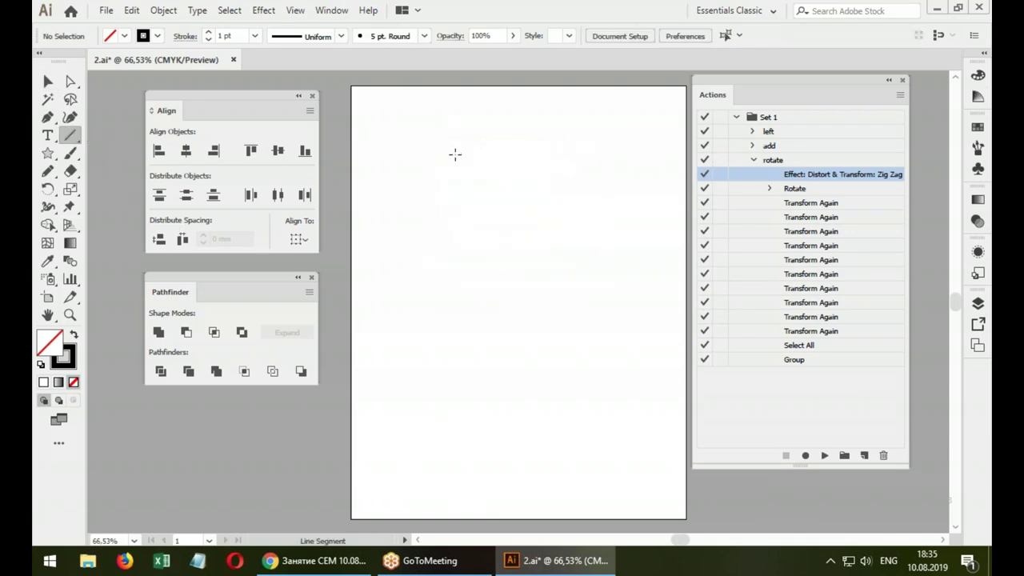
pyautogui.moveTo(455, 152); pyautogui.dragTo(492, 240)
# Play the rotate action with Zig Zag points set to Smooth, producing a wavy rosette
pyautogui.click(824, 455)
pyautogui.click(517, 473)
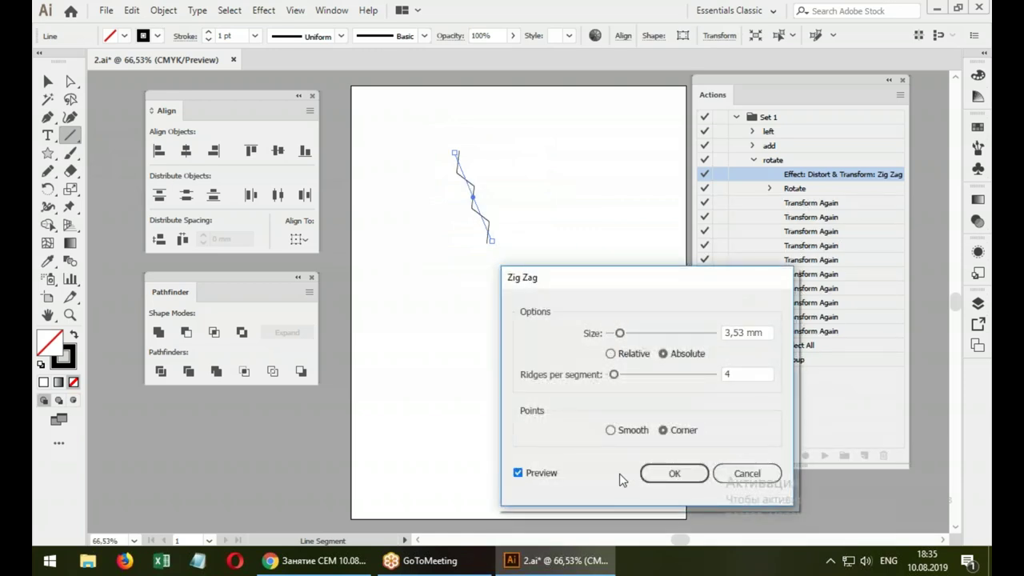
pyautogui.click(614, 431)
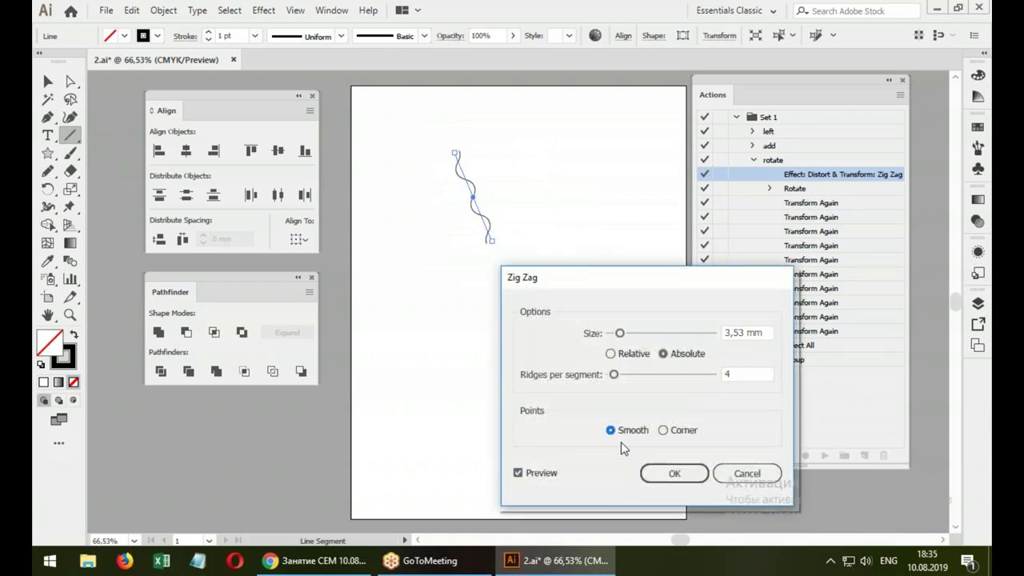
pyautogui.click(675, 474)
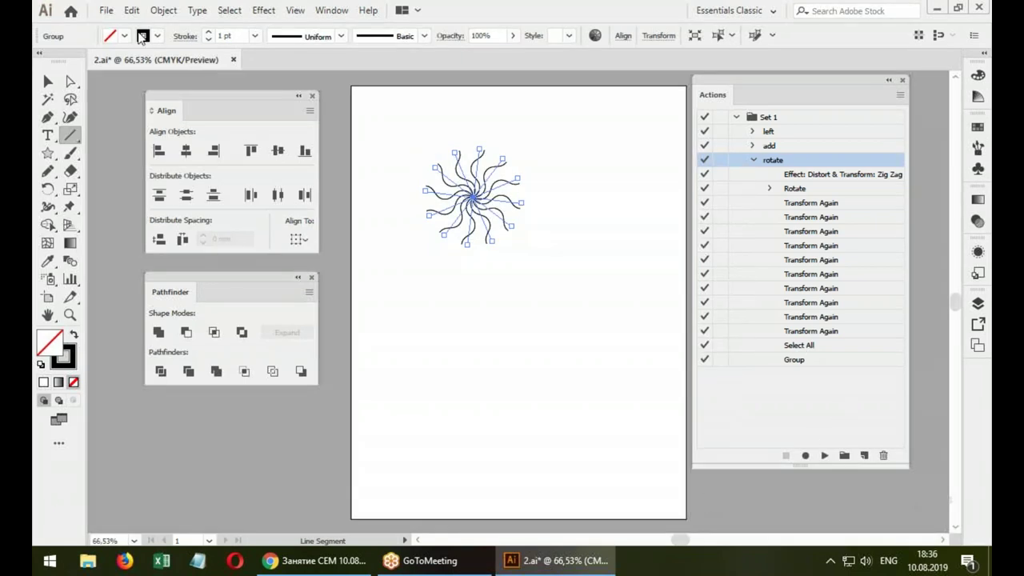
pyautogui.click(158, 12)
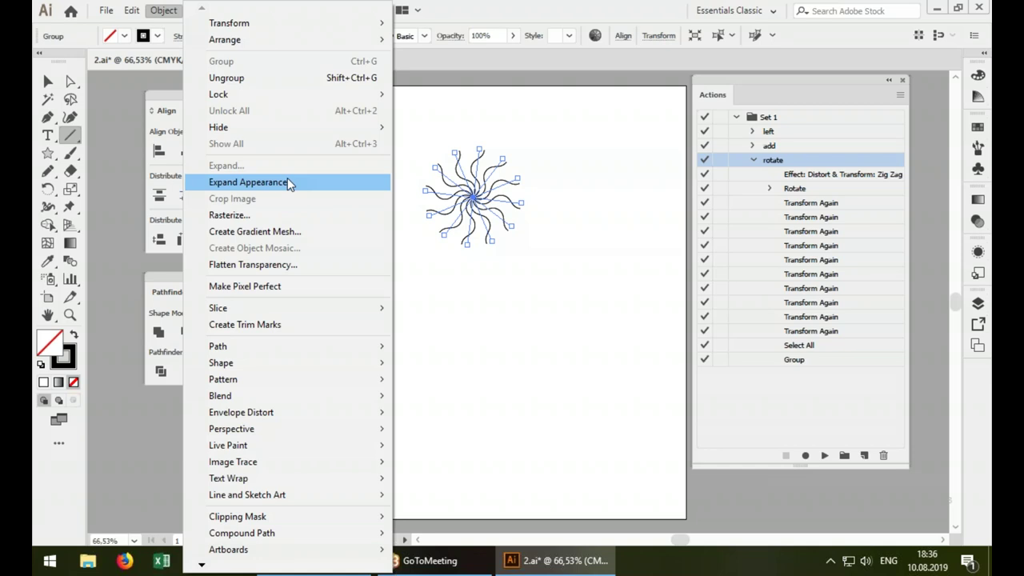
# Expand the wavy starburst's appearance, save it as 3.ai, and collapse the rotate action's steps
pyautogui.click(45, 83)
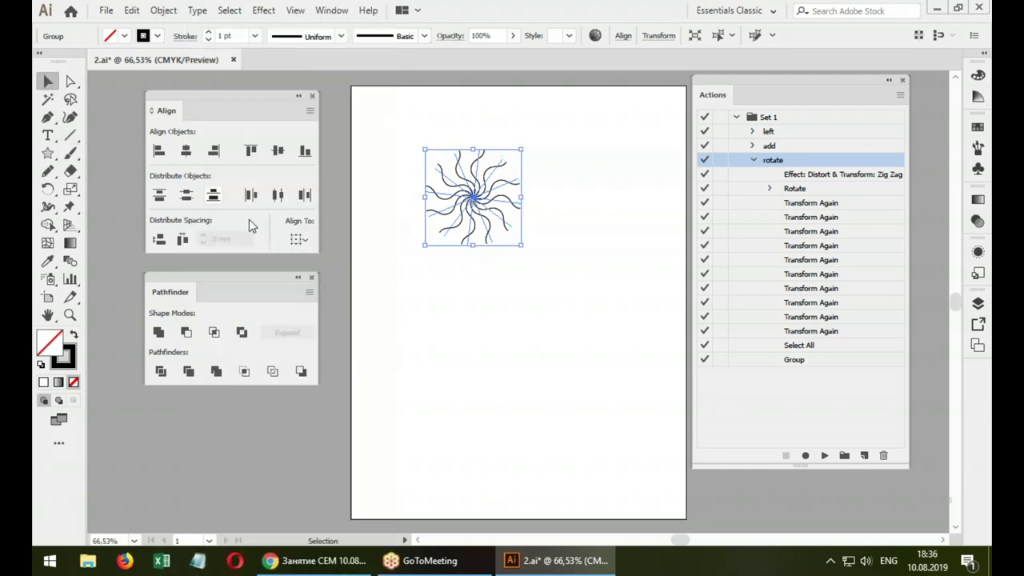
pyautogui.click(106, 10)
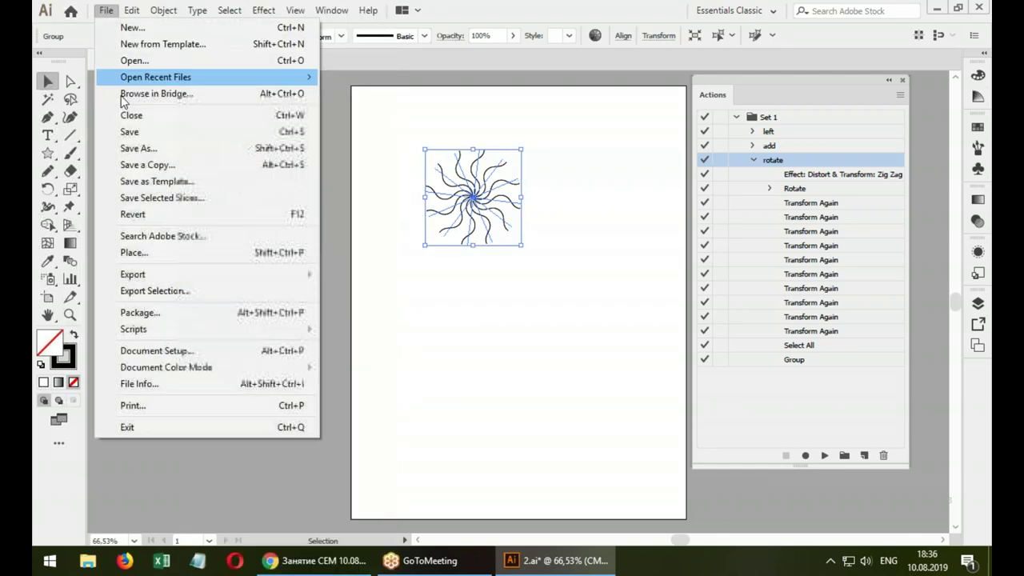
pyautogui.click(139, 148)
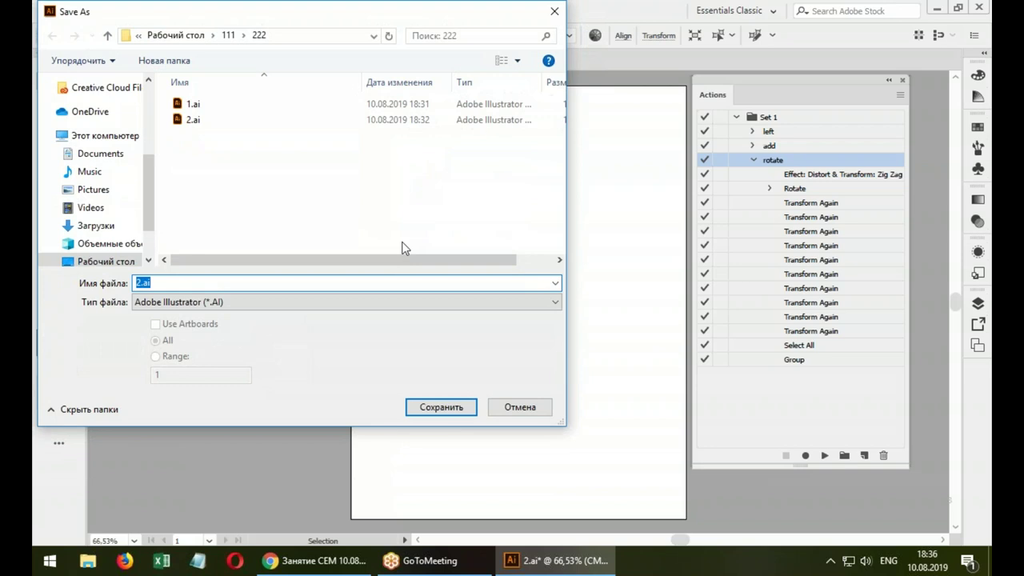
pyautogui.click(441, 406)
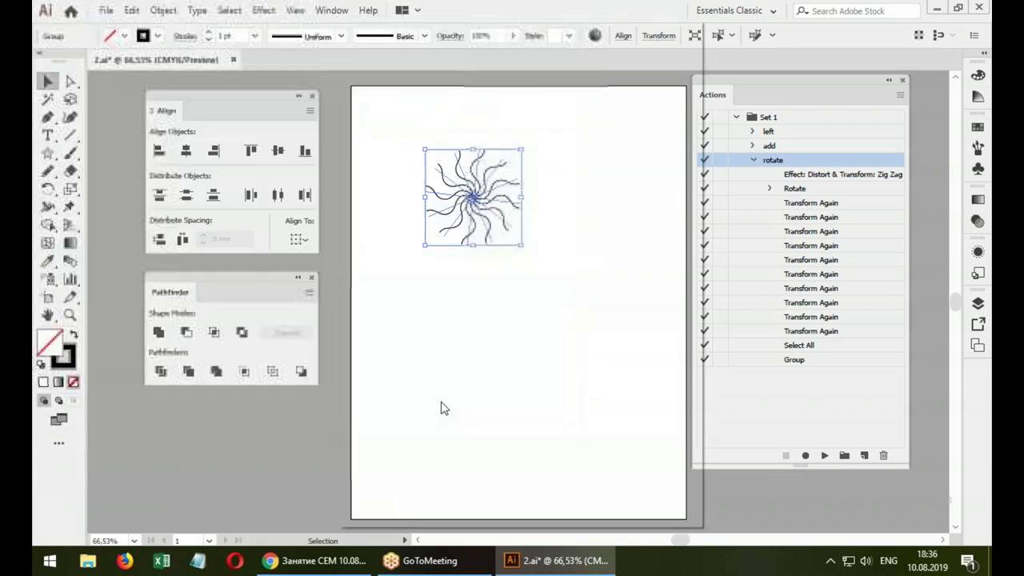
pyautogui.press('Return')
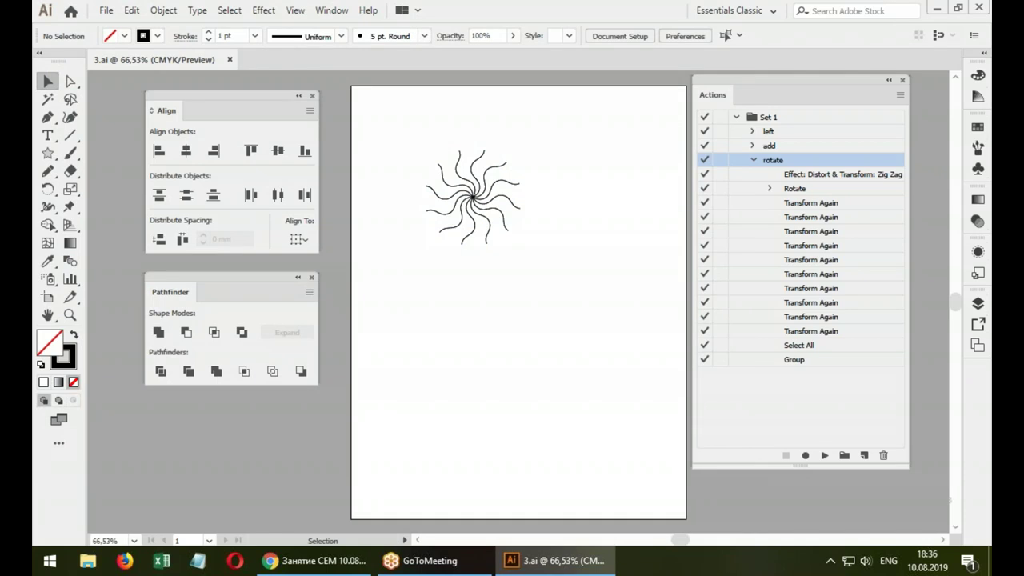
pyautogui.click(753, 160)
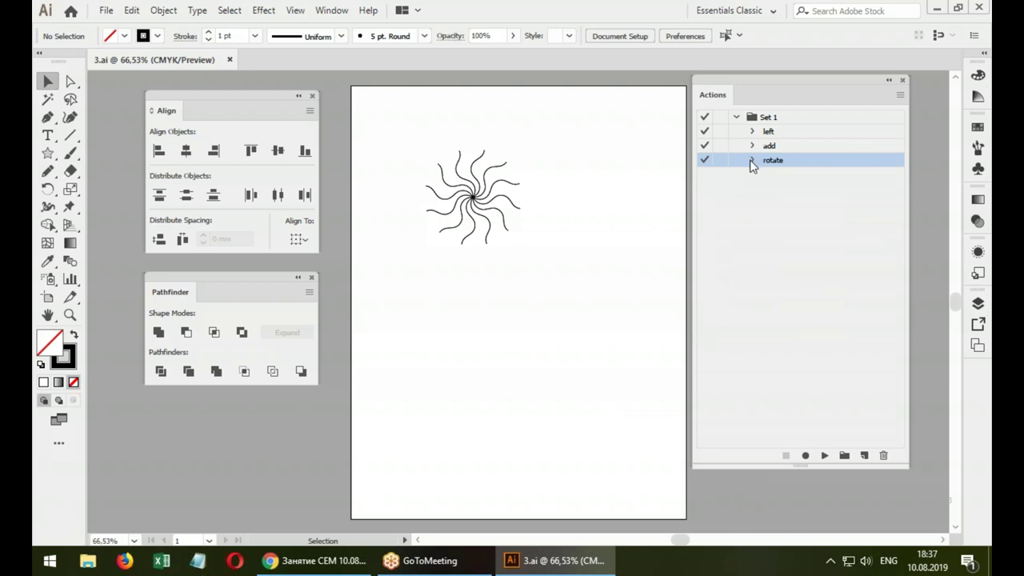
# Switch the Actions panel to Button Mode and back to list, then create new document Untitled-5
pyautogui.click(899, 97)
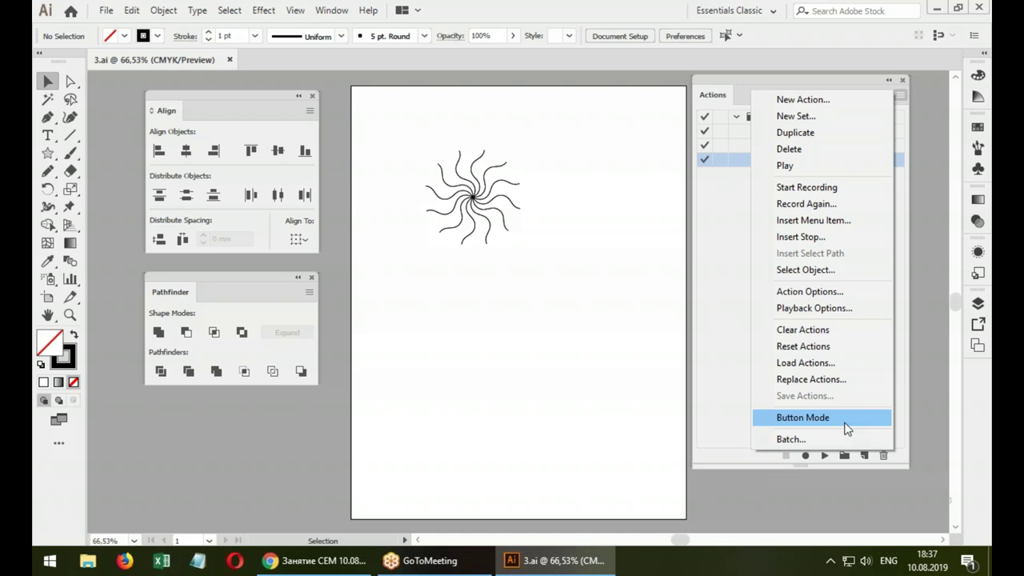
pyautogui.click(847, 429)
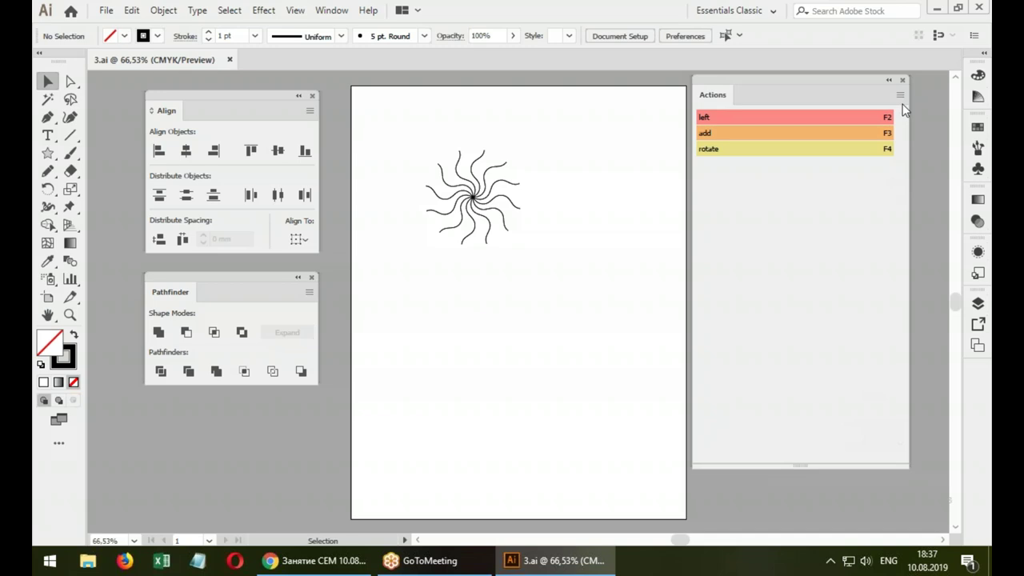
pyautogui.click(899, 94)
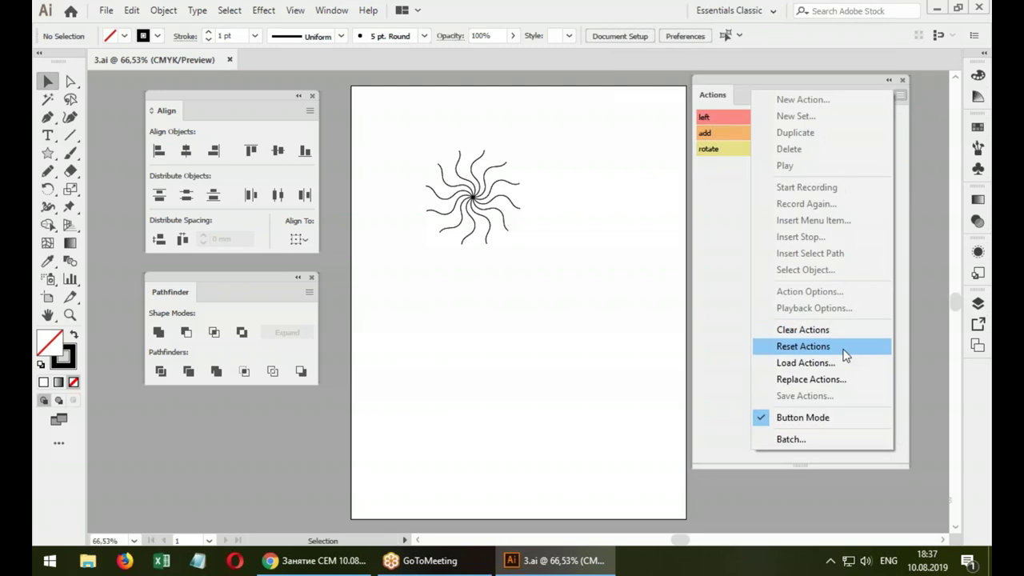
pyautogui.click(816, 417)
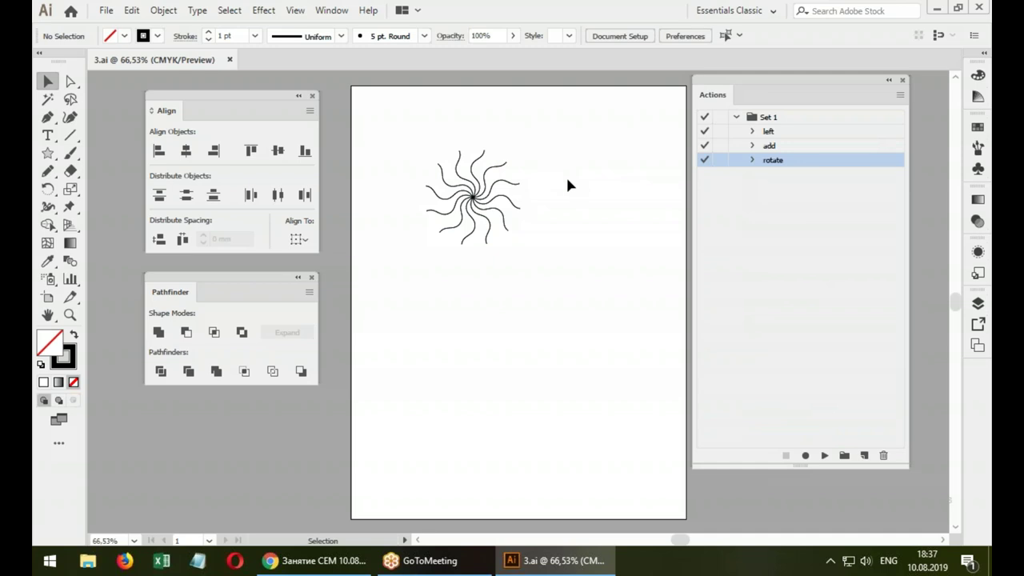
pyautogui.press('a')
pyautogui.hotkey('ctrl', 'alt', 'n')
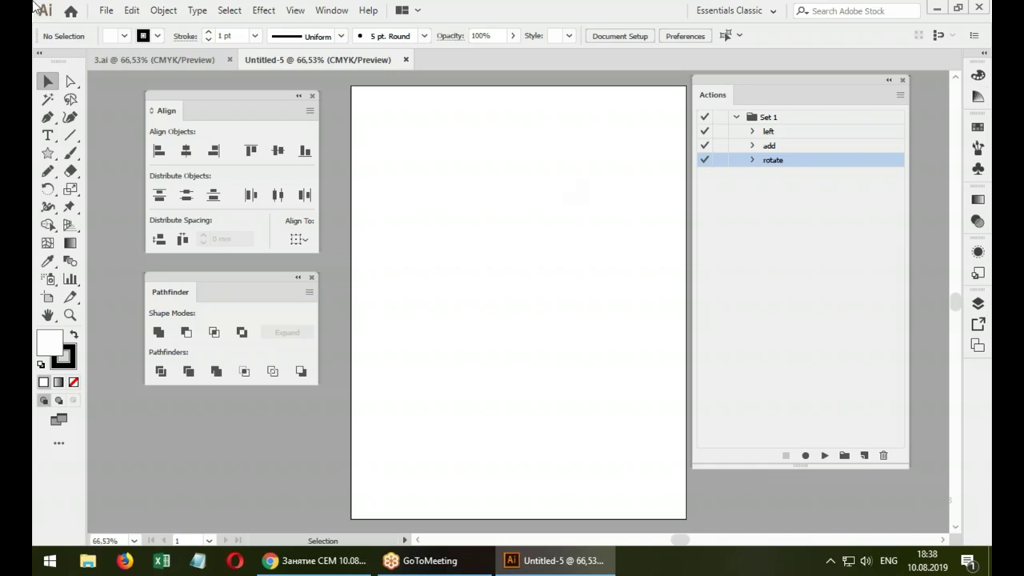
# Check Document Color Mode, then drag out an eight-point star near the artboard's top-left
pyautogui.click(104, 12)
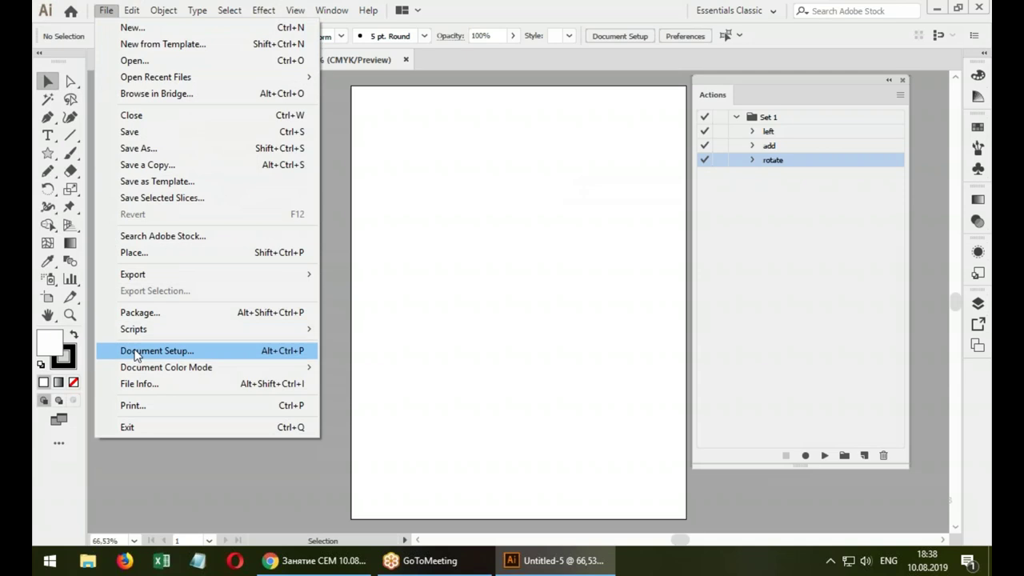
pyautogui.moveTo(166, 367)
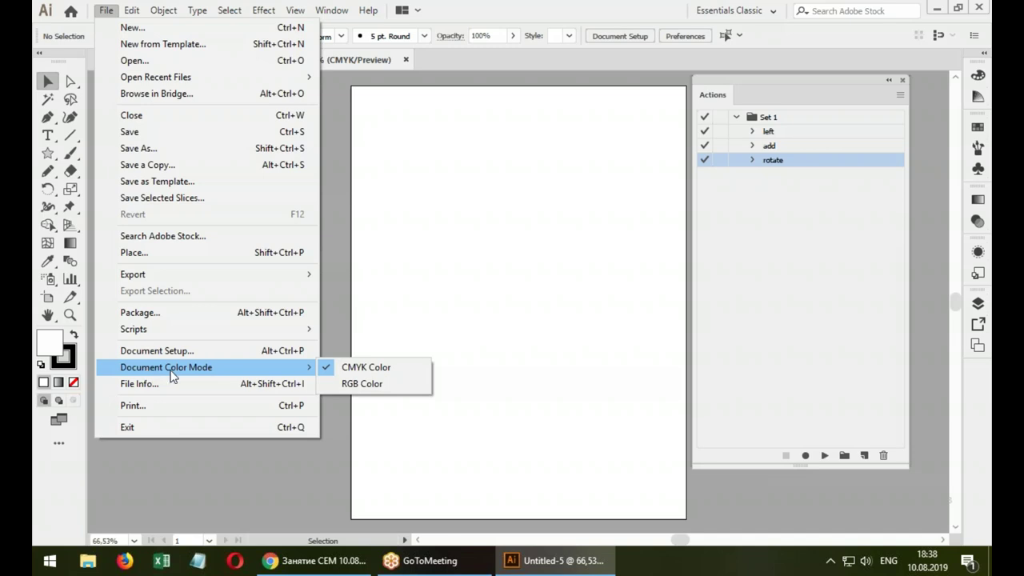
pyautogui.click(480, 296)
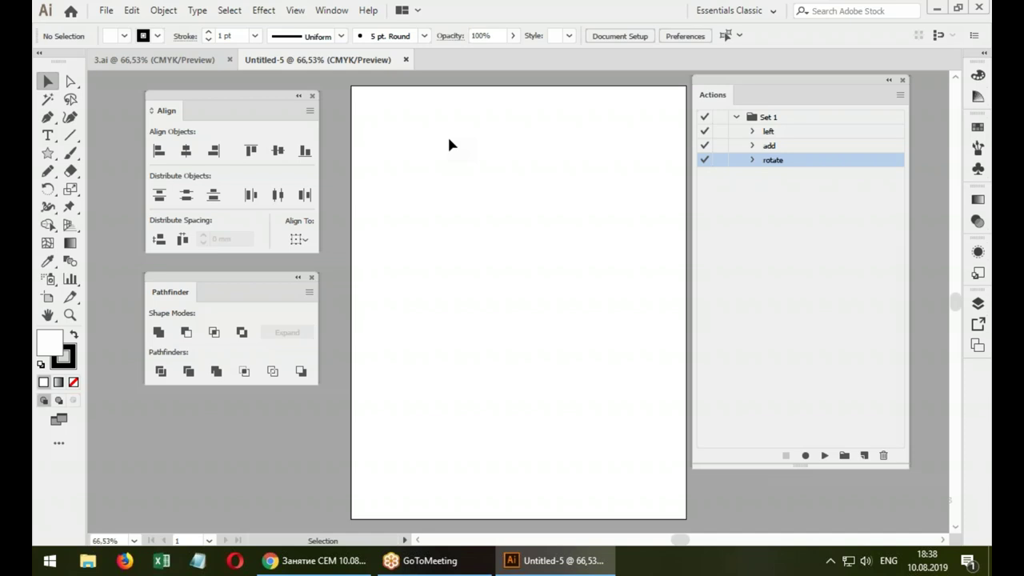
pyautogui.click(49, 153)
pyautogui.moveTo(425, 173); pyautogui.dragTo(470, 205)
pyautogui.click(48, 81)
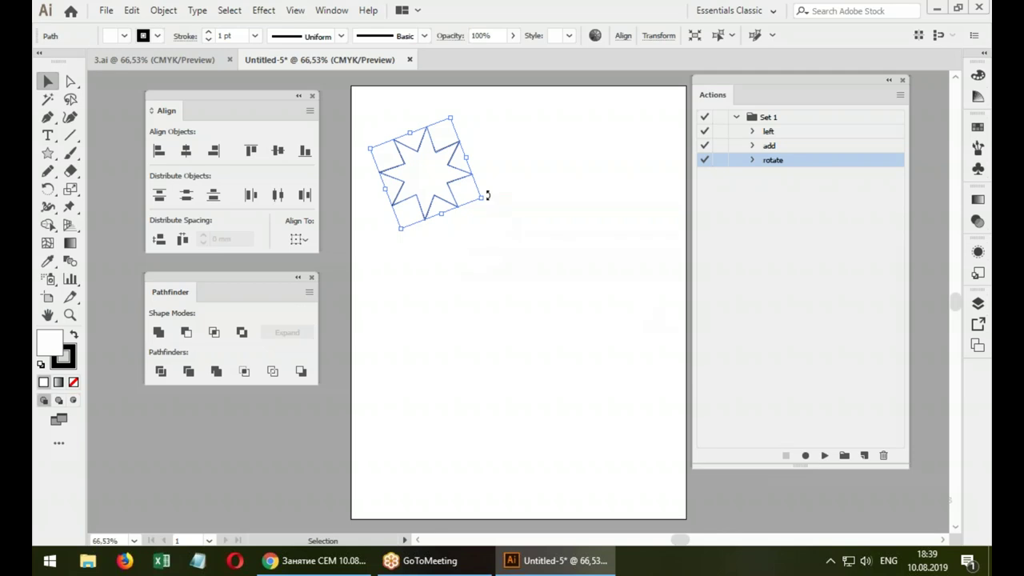
# Create a new action named jpg with shortcut F5 and colour Green, and start recording
pyautogui.click(863, 455)
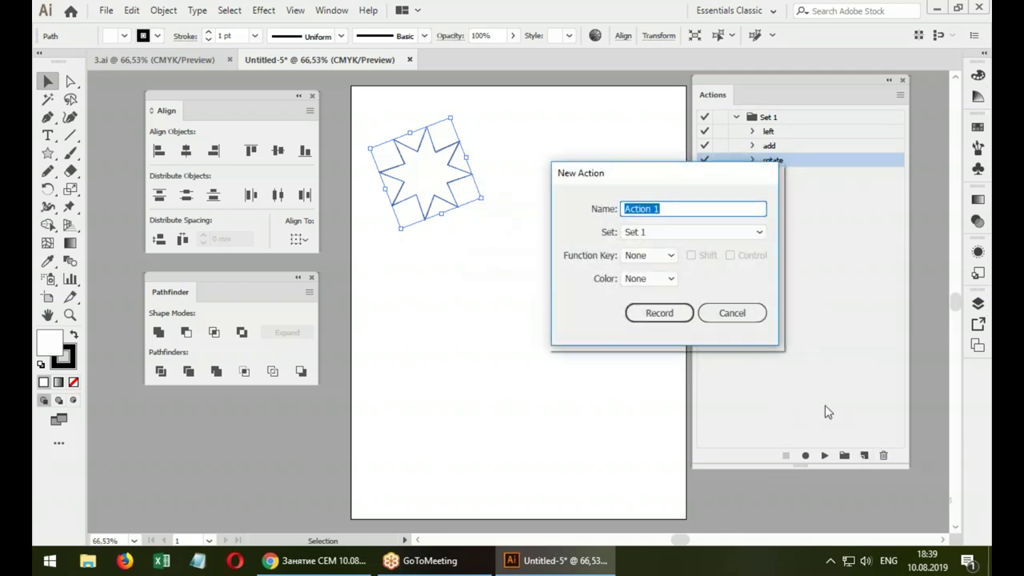
pyautogui.write('jpg')
pyautogui.click(667, 258)
pyautogui.click(668, 341)
pyautogui.click(669, 279)
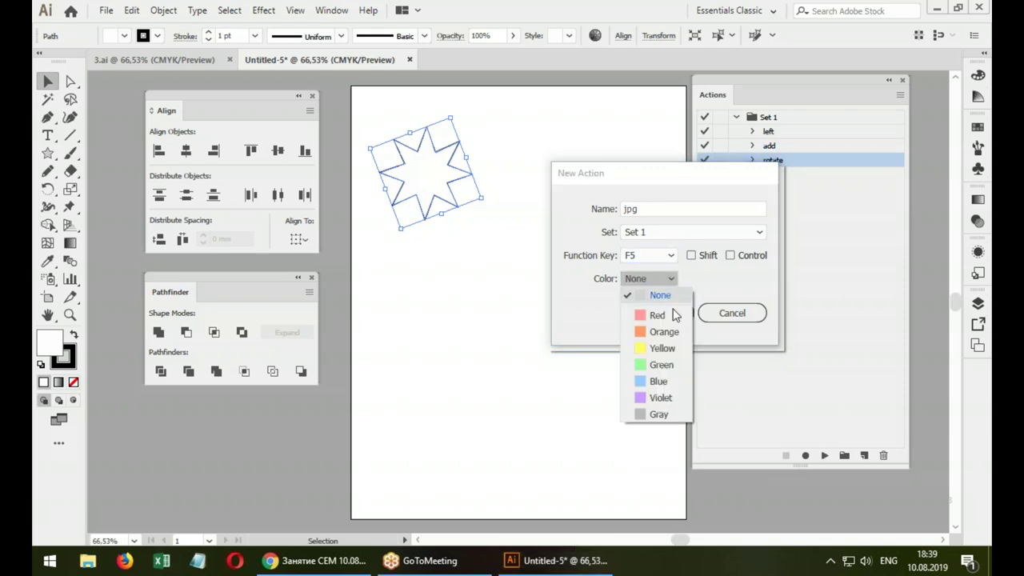
pyautogui.click(662, 365)
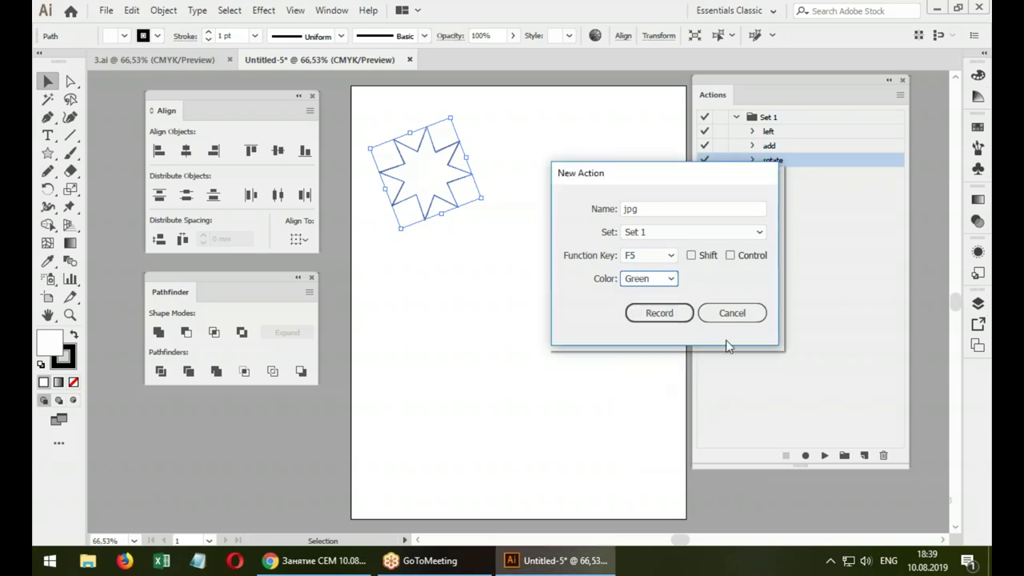
pyautogui.click(679, 314)
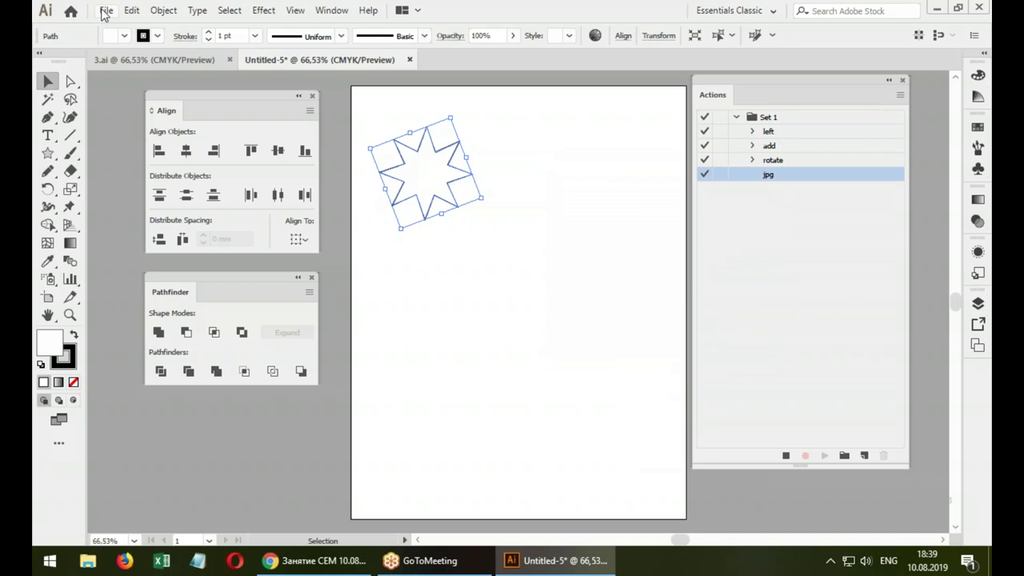
# Export the document as JPEG into the desktop Java1-02 folder
pyautogui.click(104, 12)
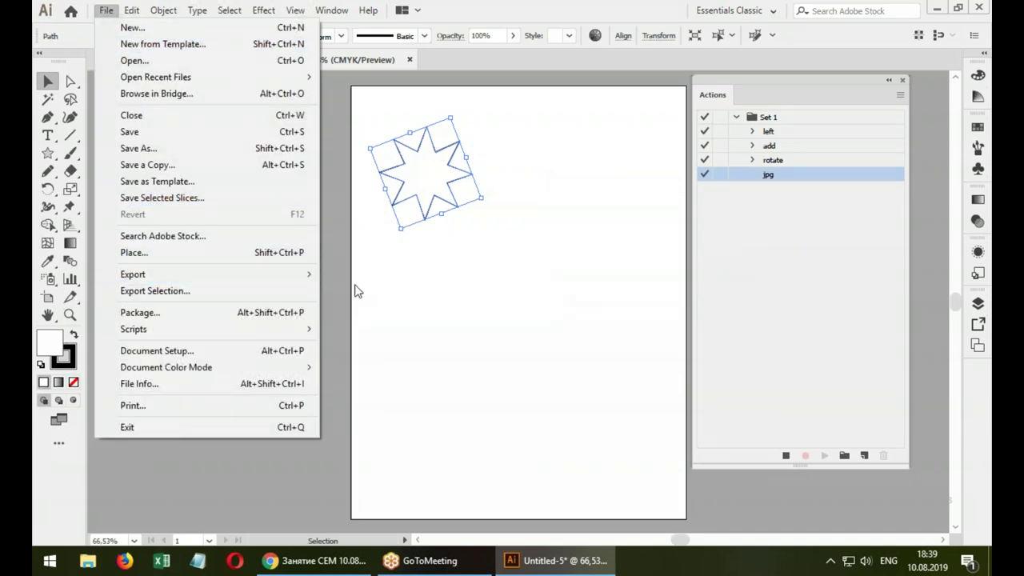
pyautogui.moveTo(133, 274)
pyautogui.click(380, 292)
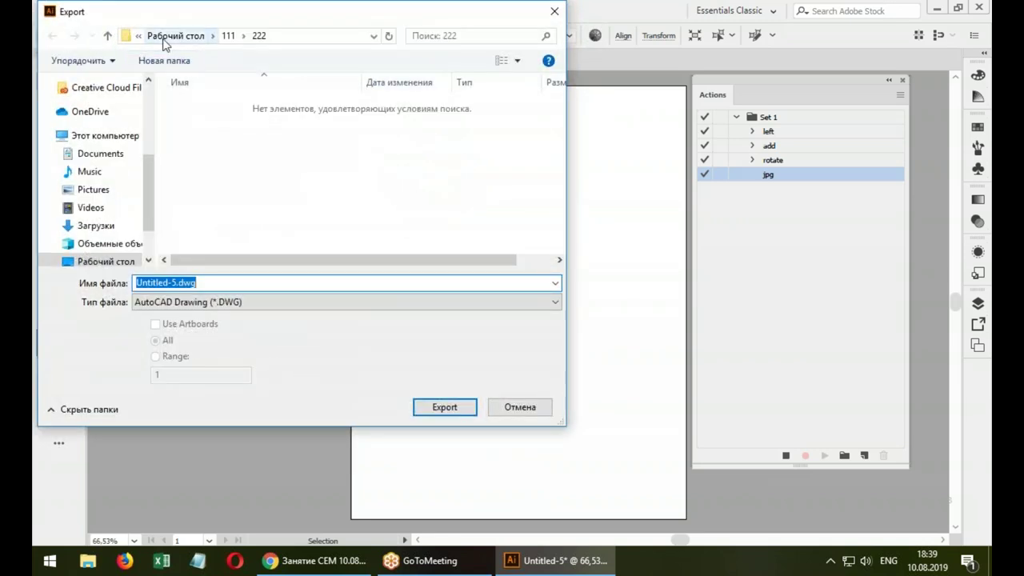
pyautogui.click(165, 35)
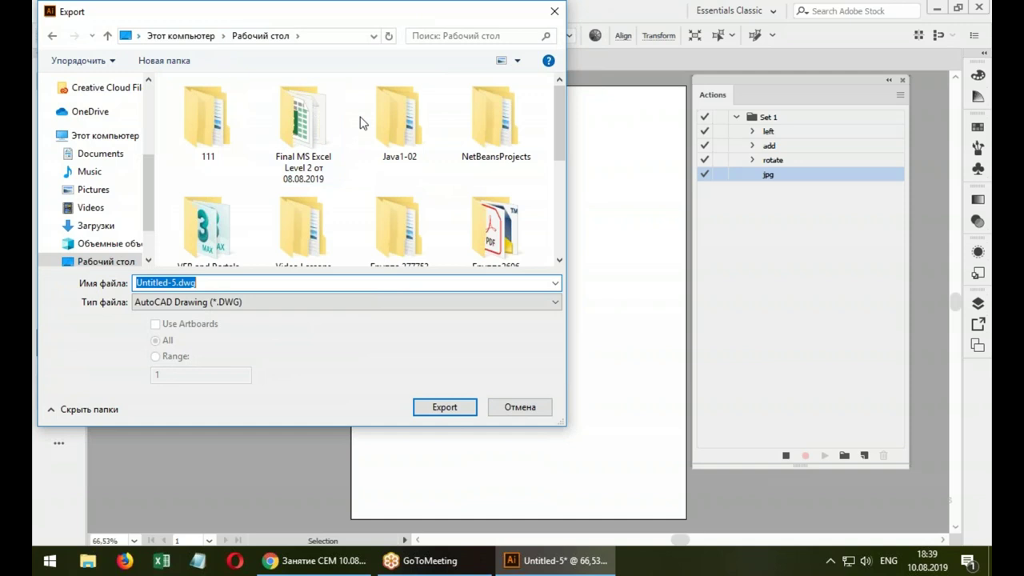
pyautogui.doubleClick(404, 122)
pyautogui.click(555, 303)
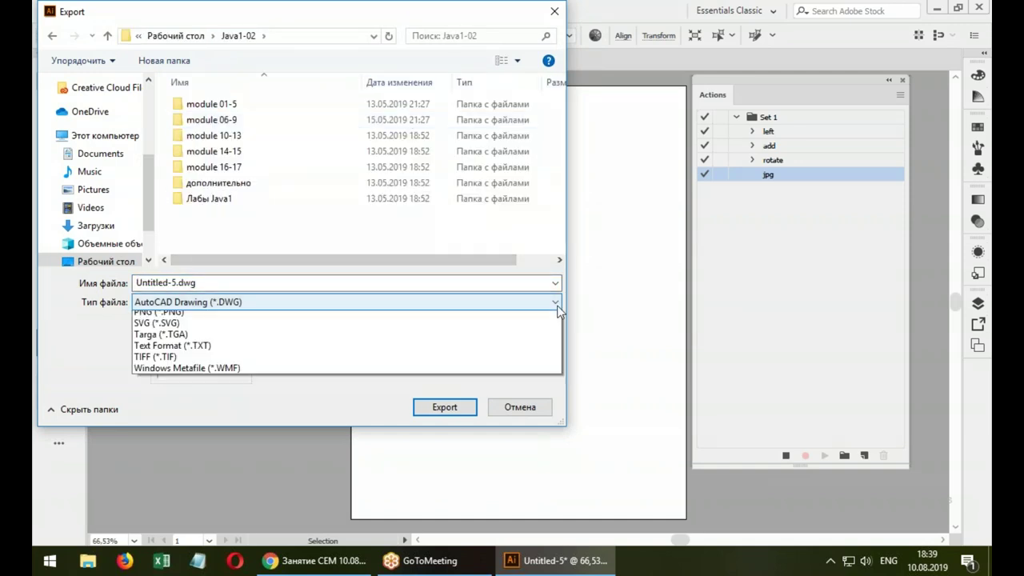
pyautogui.click(324, 385)
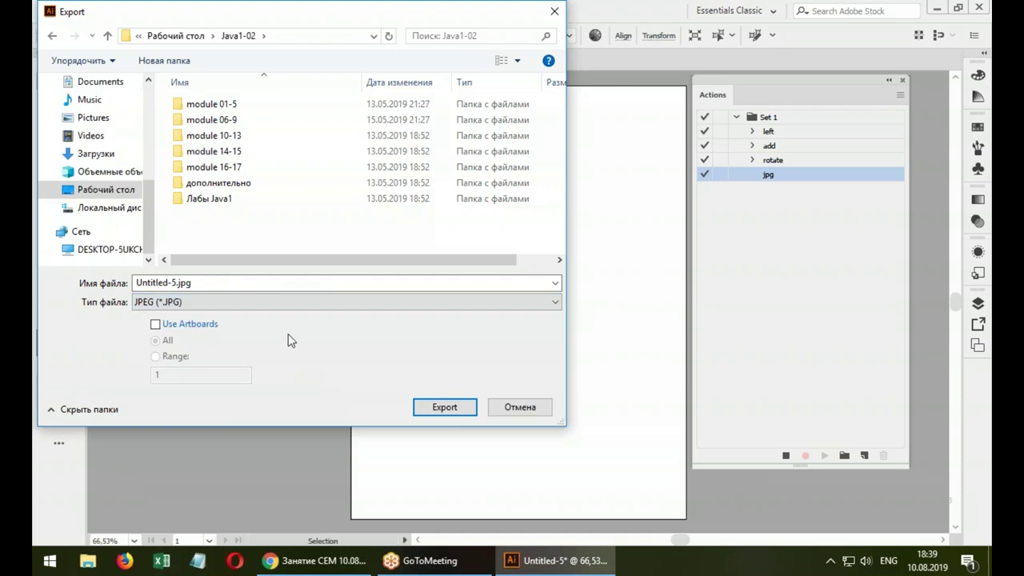
pyautogui.click(446, 408)
# Set JPEG options to quality 10 and Medium 150 ppi resolution
pyautogui.click(497, 285)
pyautogui.moveTo(499, 286); pyautogui.dragTo(560, 284)
pyautogui.click(530, 375)
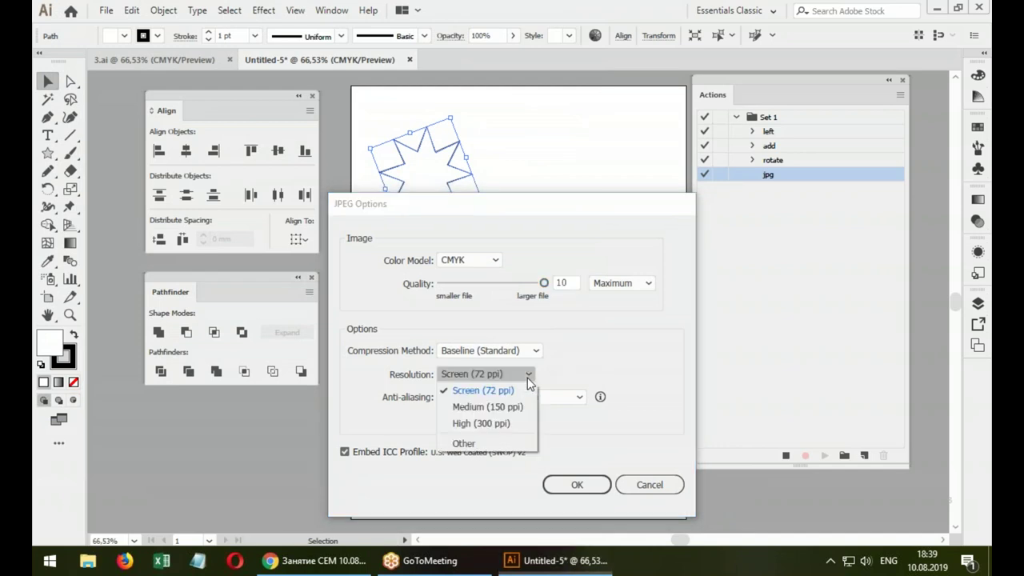
pyautogui.click(518, 409)
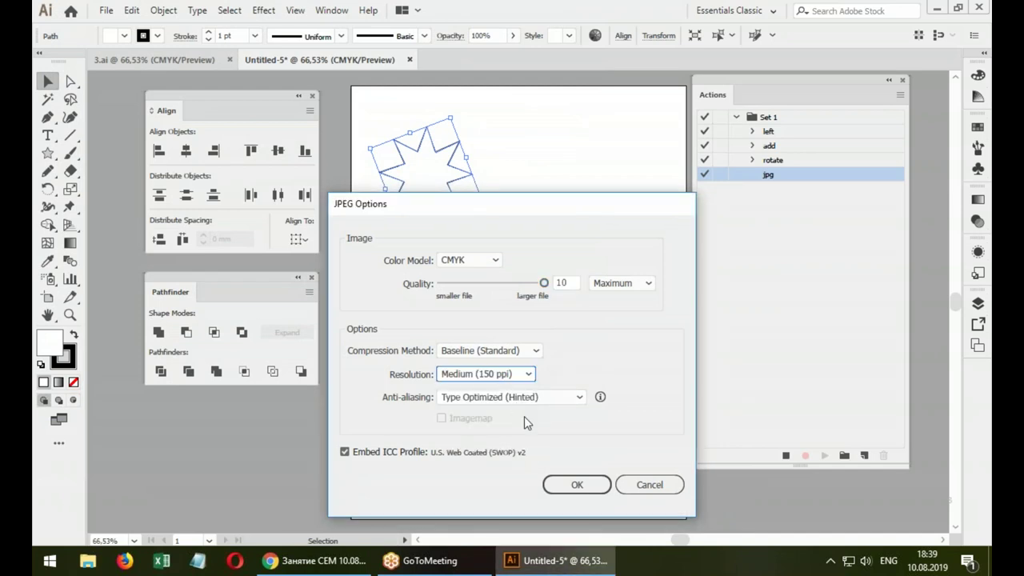
pyautogui.click(574, 484)
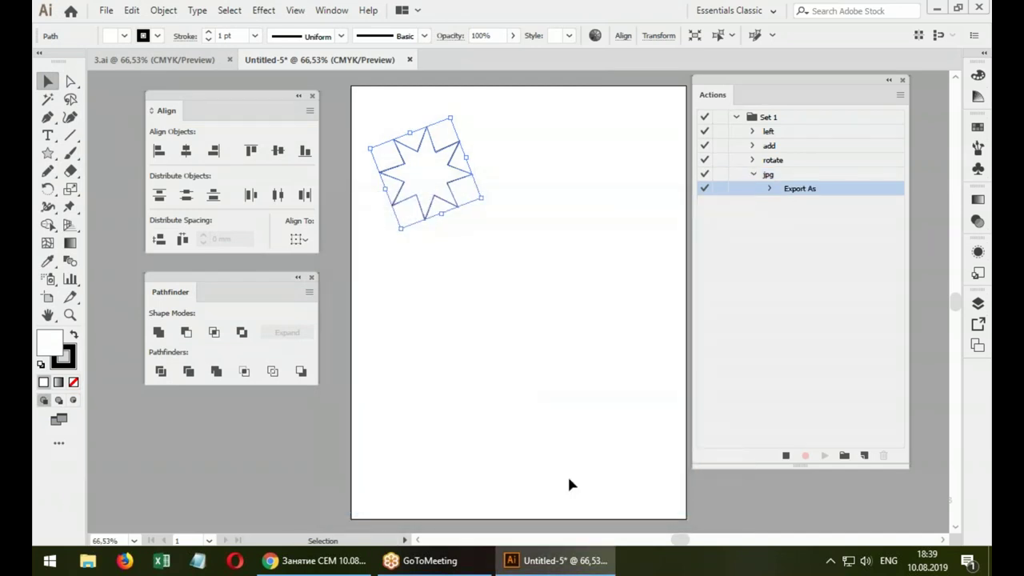
# Stop recording and expand the Export As step, widening the panel to read the Java1-02 path
pyautogui.click(786, 456)
pyautogui.click(770, 190)
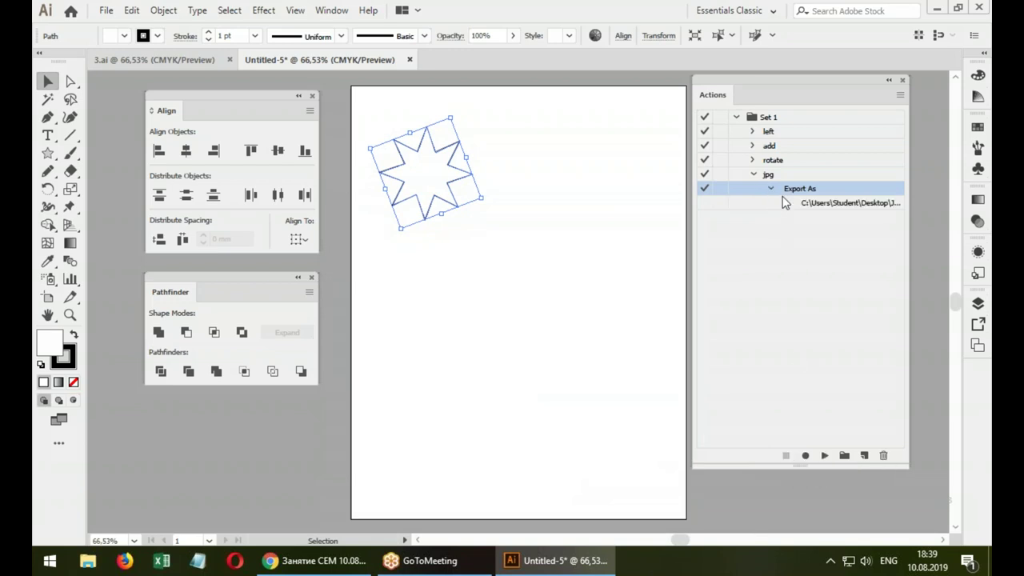
pyautogui.moveTo(908, 230); pyautogui.dragTo(965, 229)
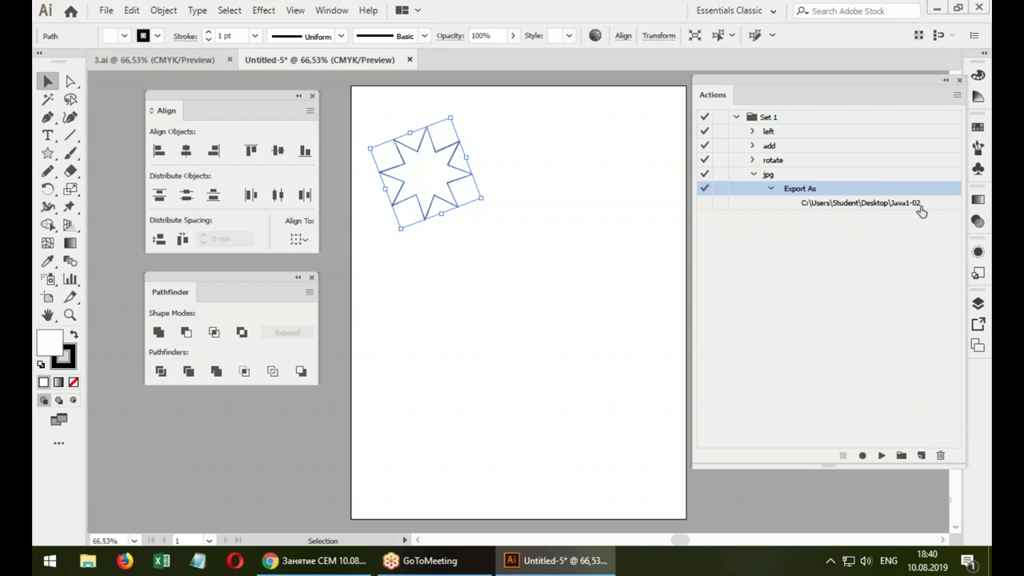
pyautogui.moveTo(742, 93); pyautogui.dragTo(722, 93)
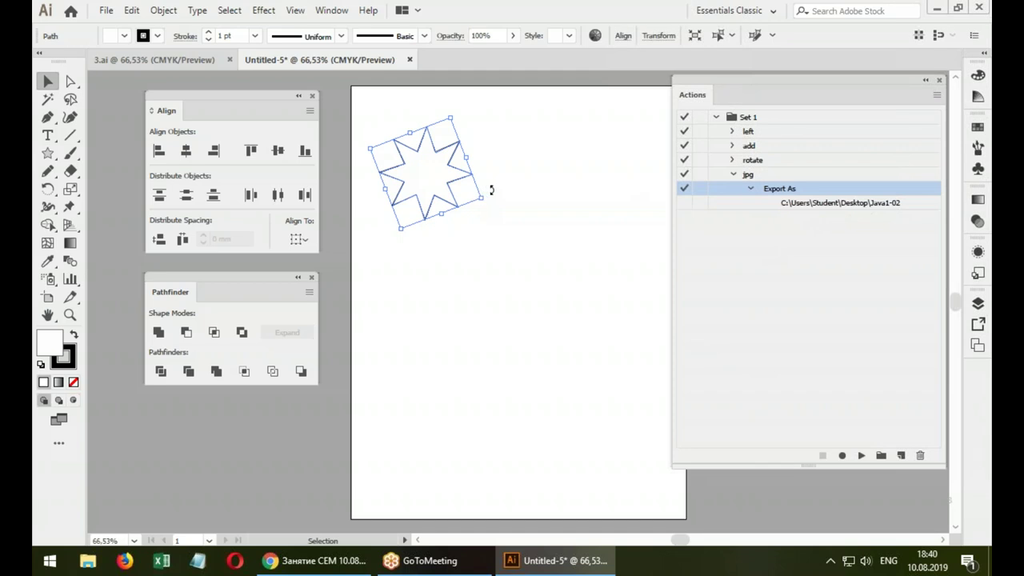
# Delete the jpg action and cancel creating a new action set
pyautogui.click(785, 175)
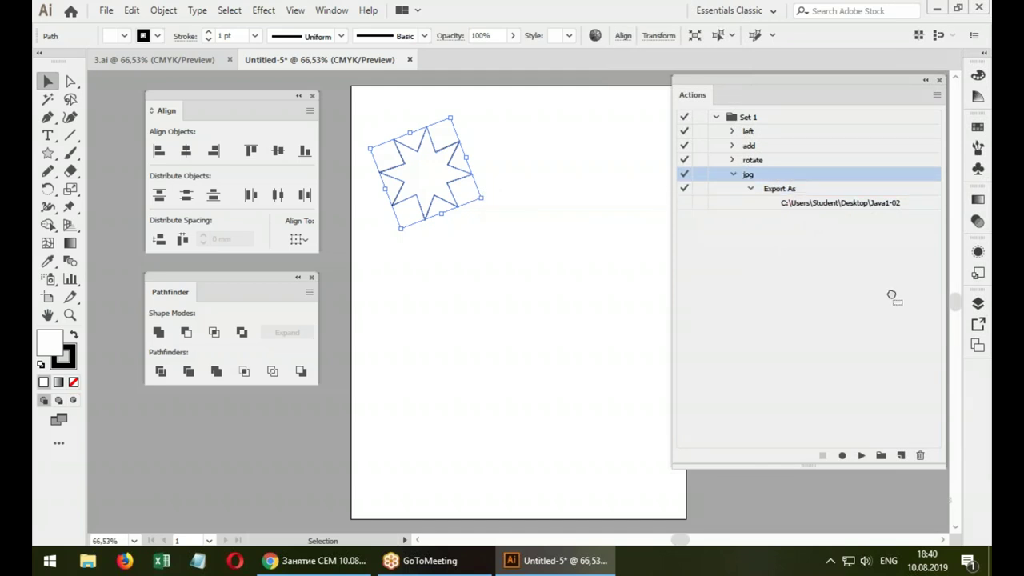
pyautogui.click(918, 456)
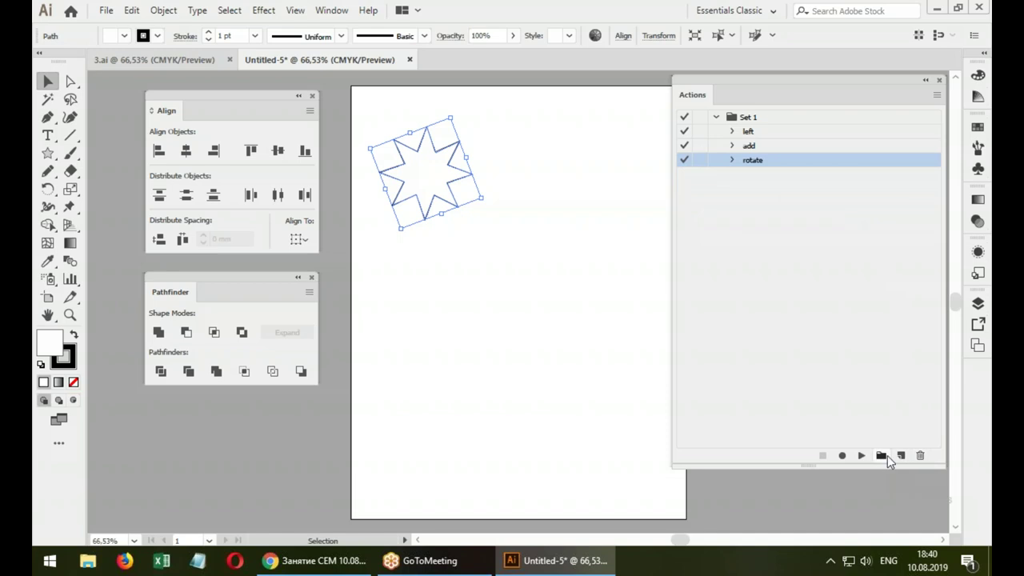
pyautogui.click(879, 453)
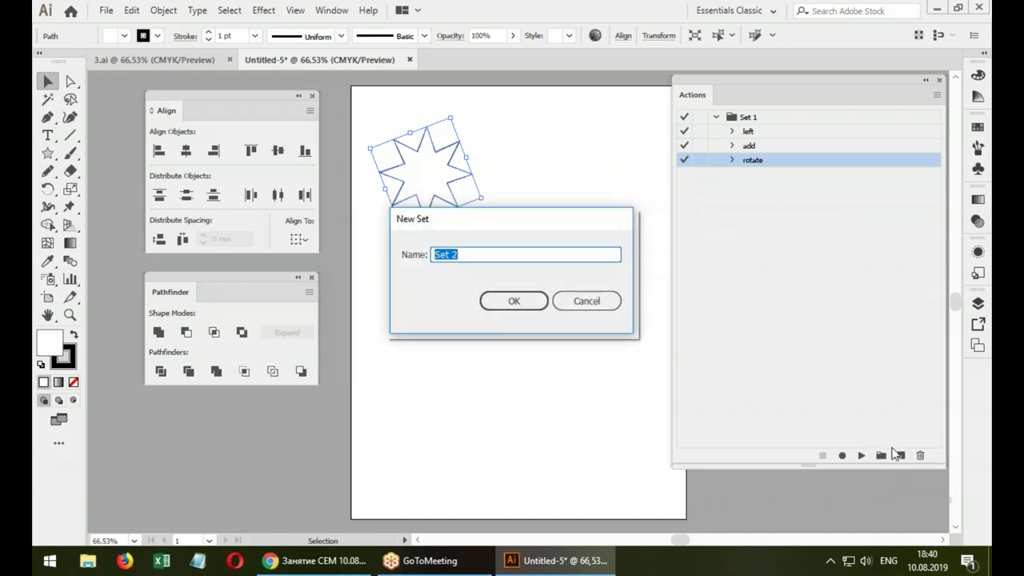
pyautogui.click(586, 300)
# Create action 1 with shortcut F5 and colour Green, and begin recording
pyautogui.click(900, 455)
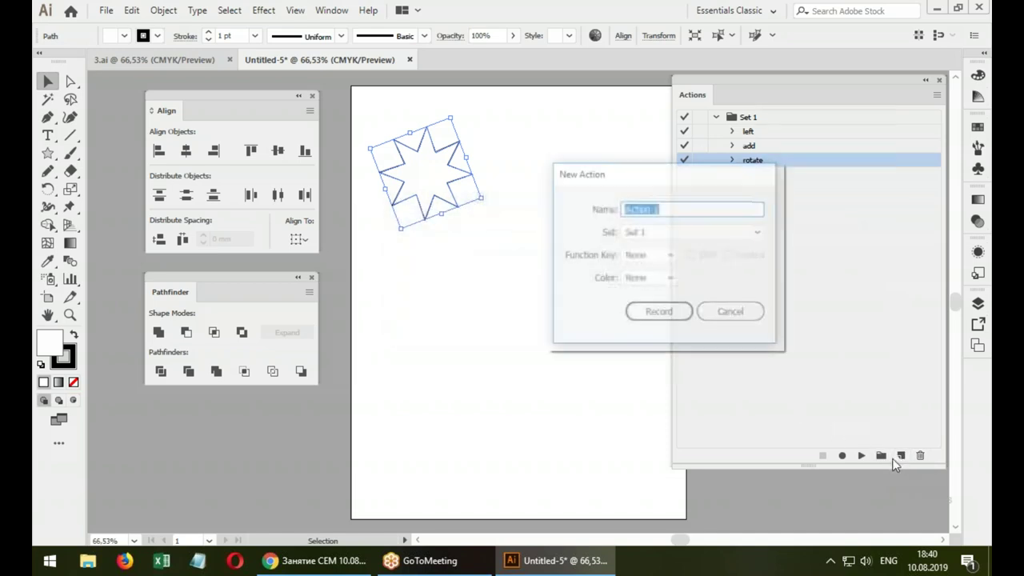
pyautogui.write('1')
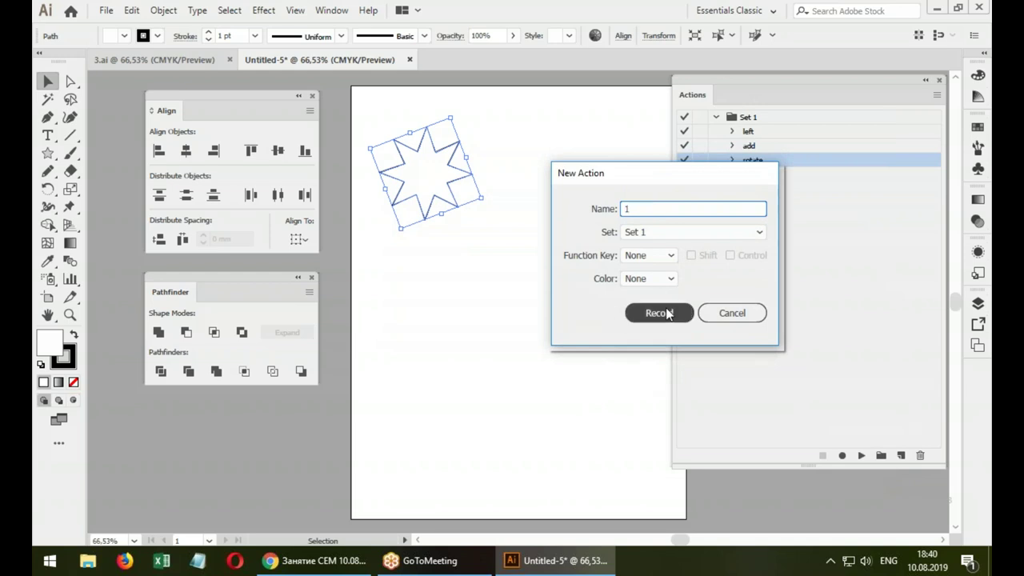
pyautogui.moveTo(642, 176); pyautogui.dragTo(635, 152)
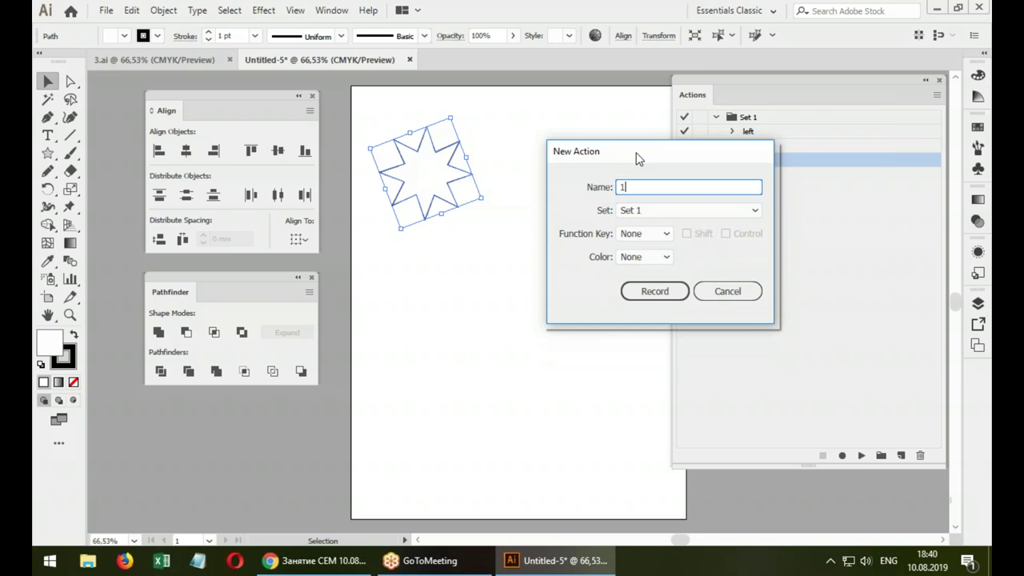
pyautogui.click(666, 234)
pyautogui.click(645, 319)
pyautogui.click(666, 256)
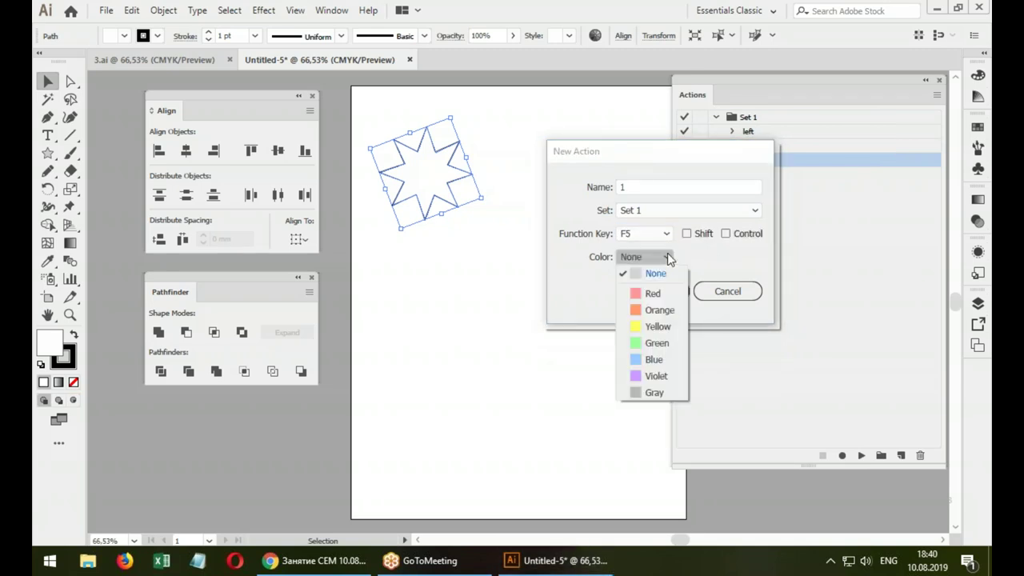
pyautogui.click(666, 343)
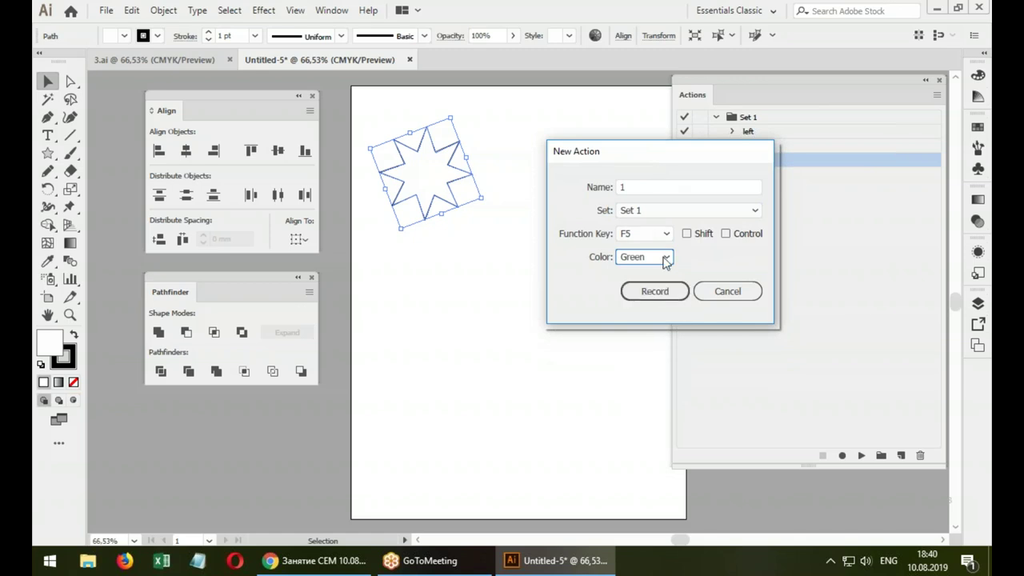
pyautogui.click(655, 291)
# Export the artwork as JPEG file 321 into desktop folder 111 with default JPEG options
pyautogui.click(107, 11)
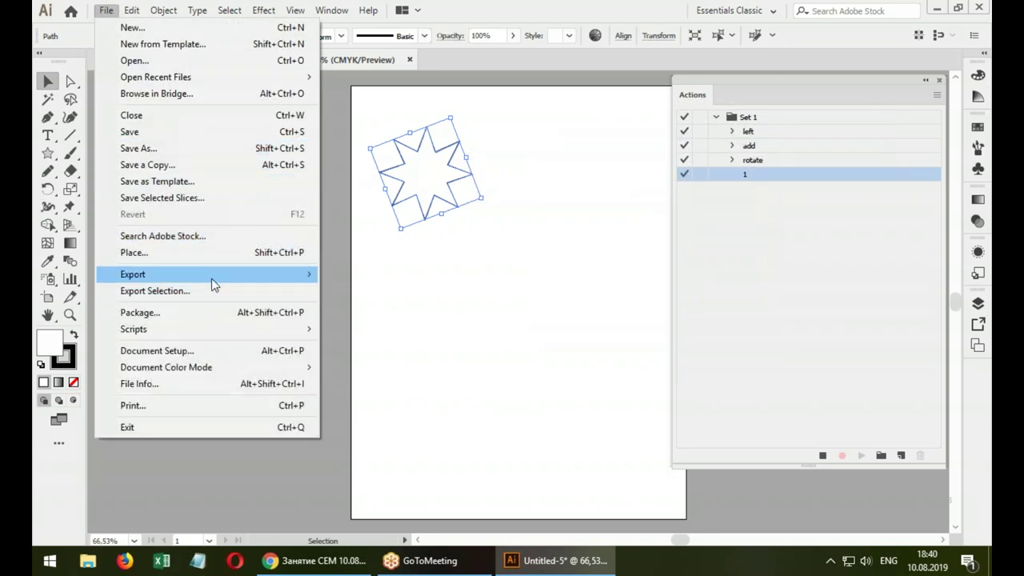
pyautogui.click(364, 291)
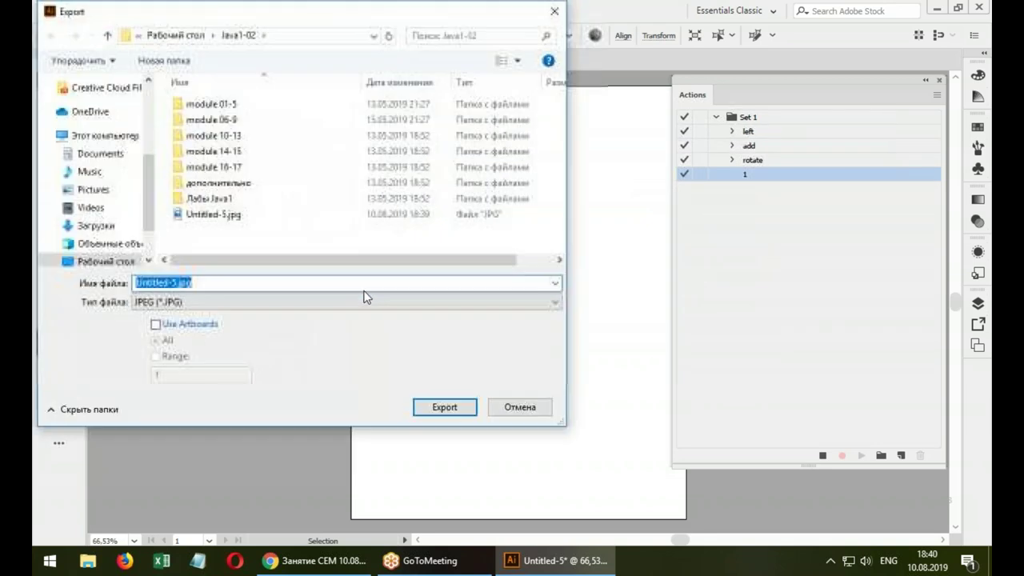
pyautogui.click(192, 37)
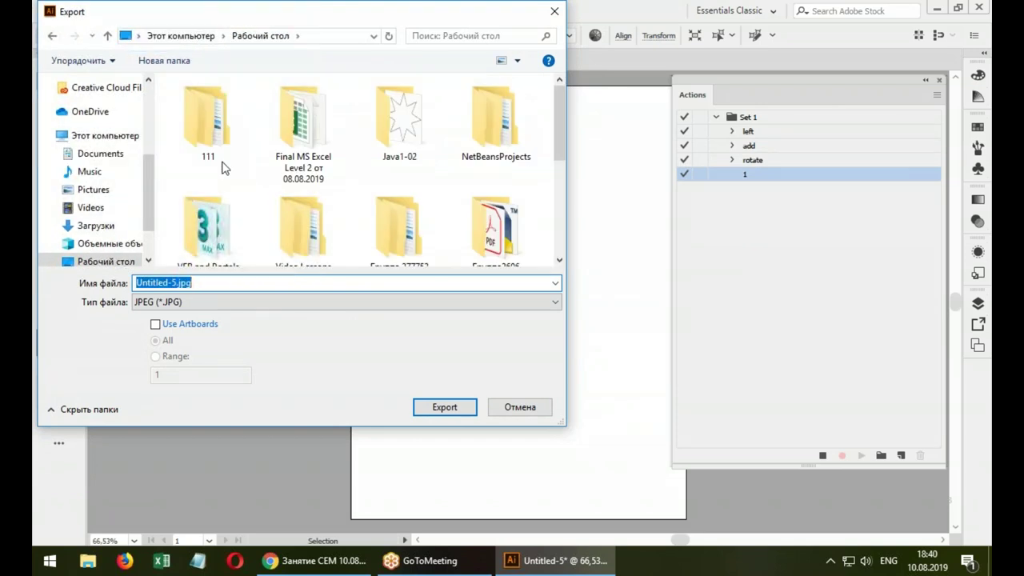
pyautogui.doubleClick(211, 126)
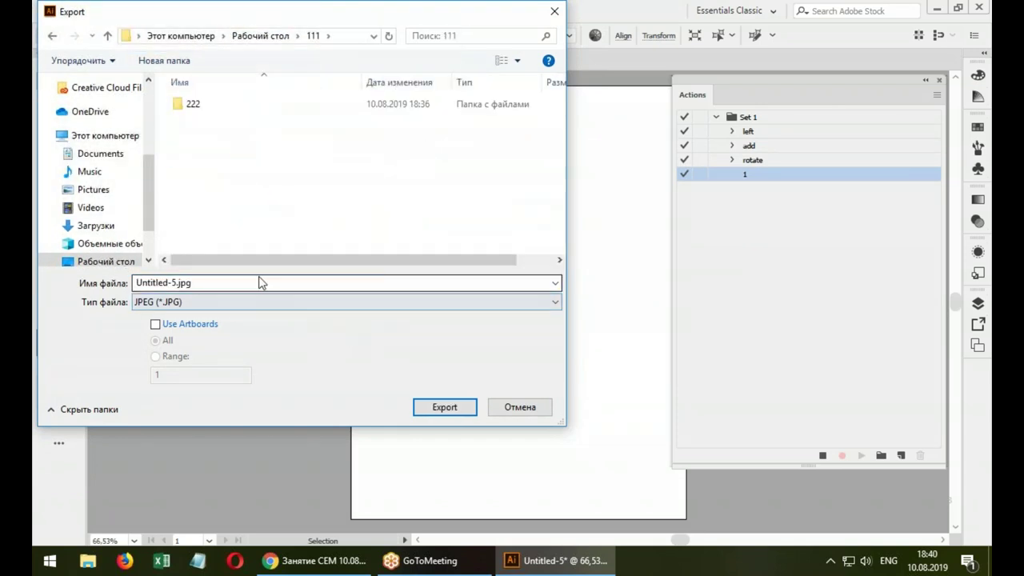
pyautogui.write('321')
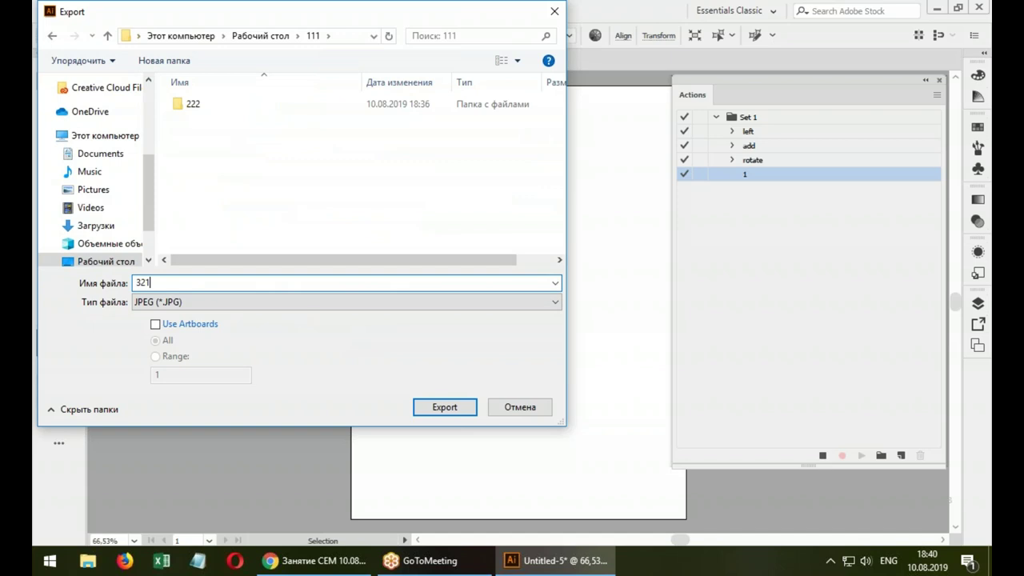
pyautogui.click(452, 406)
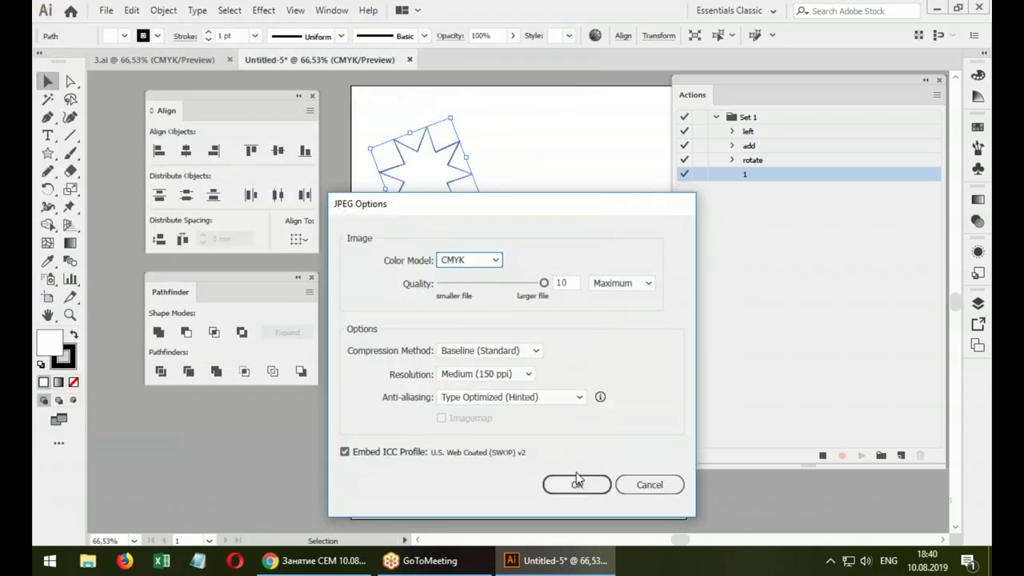
pyautogui.click(577, 483)
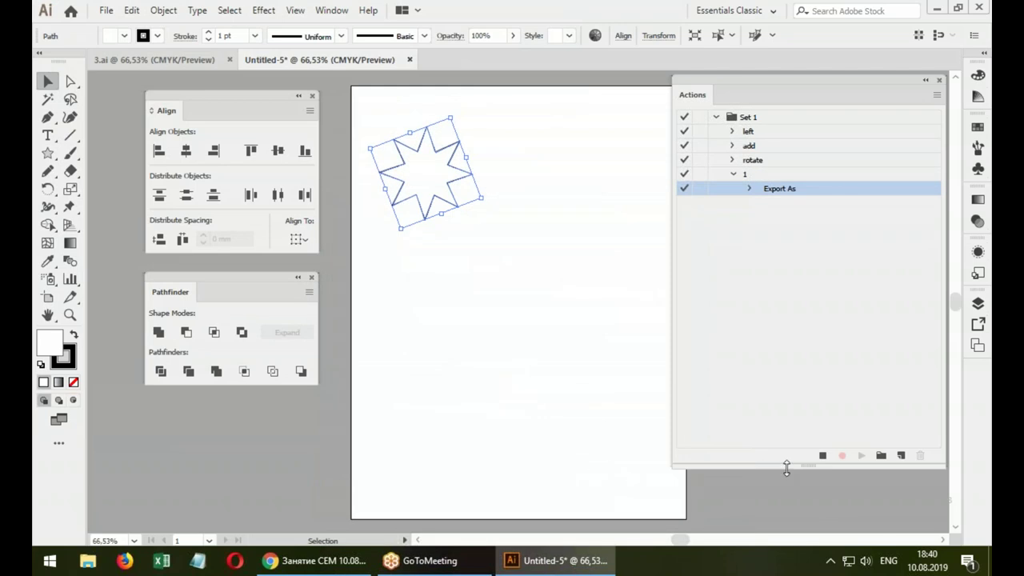
# Stop recording and expand action 1 to check its recorded Export As path
pyautogui.click(822, 455)
pyautogui.click(751, 190)
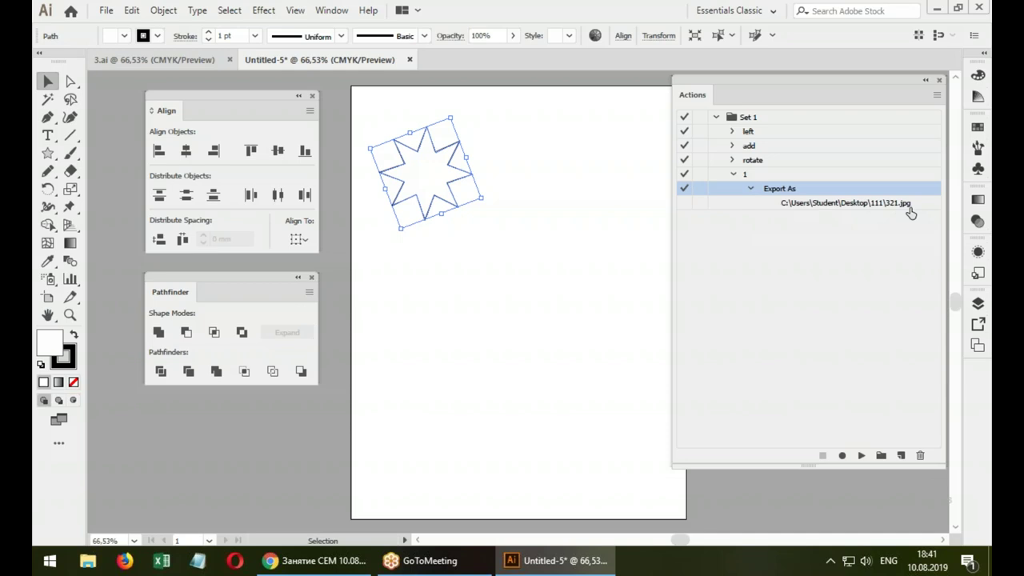
pyautogui.click(733, 174)
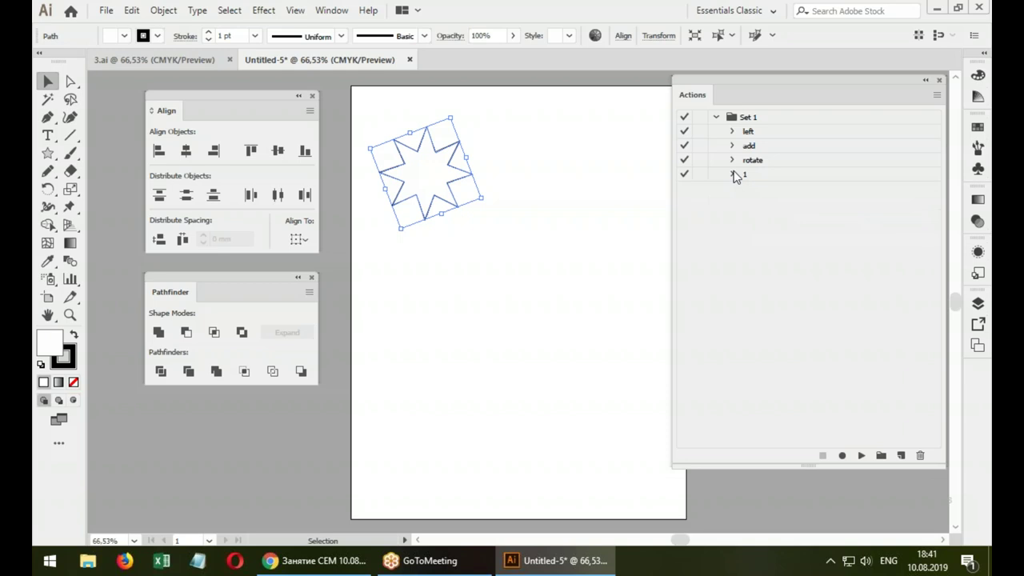
pyautogui.moveTo(737, 86); pyautogui.dragTo(681, 82)
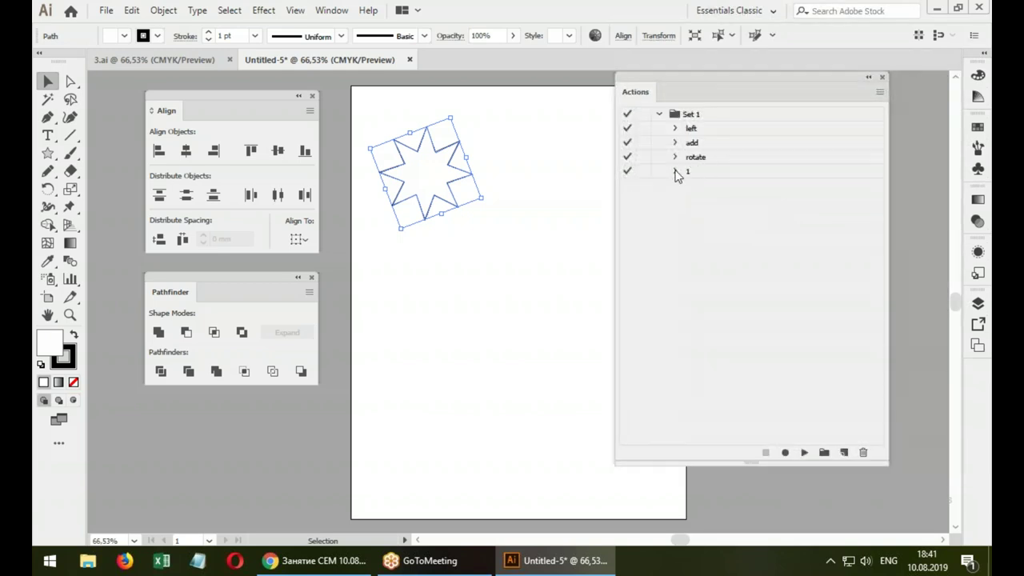
pyautogui.click(676, 171)
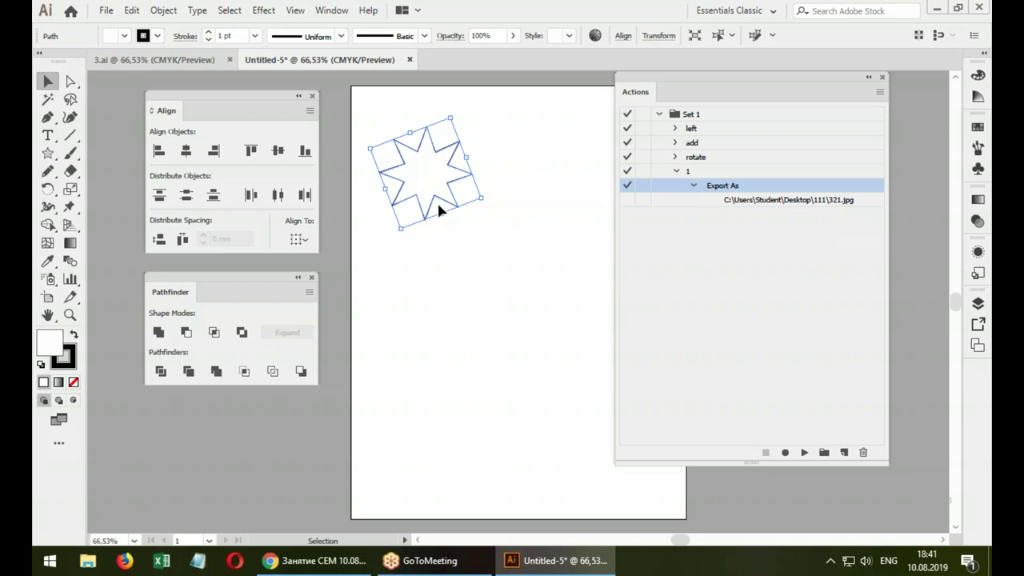
# Close 3.ai, collapse action 1, and open the Actions panel flyout menu
pyautogui.click(227, 59)
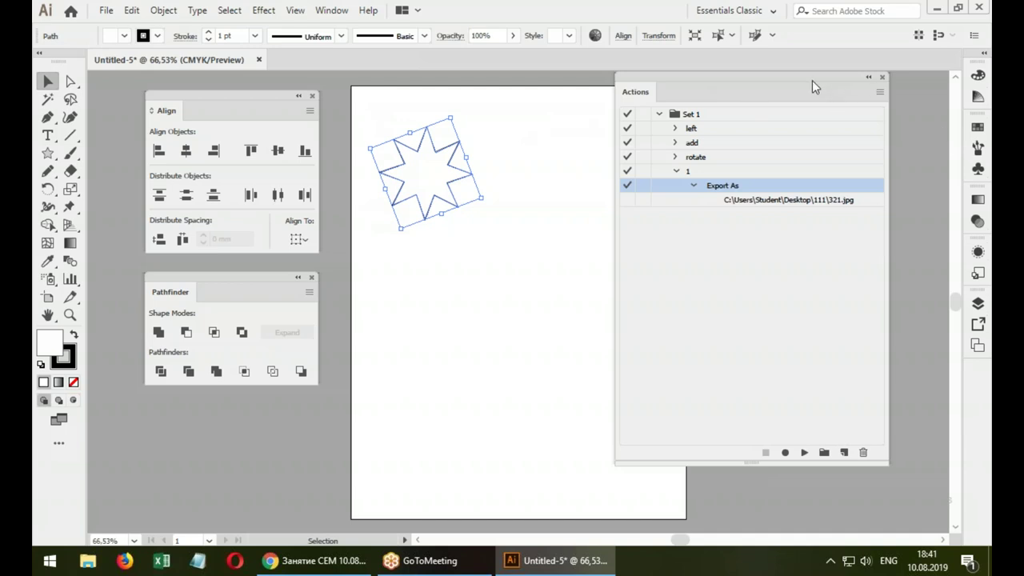
pyautogui.click(674, 171)
pyautogui.moveTo(724, 80); pyautogui.dragTo(691, 77)
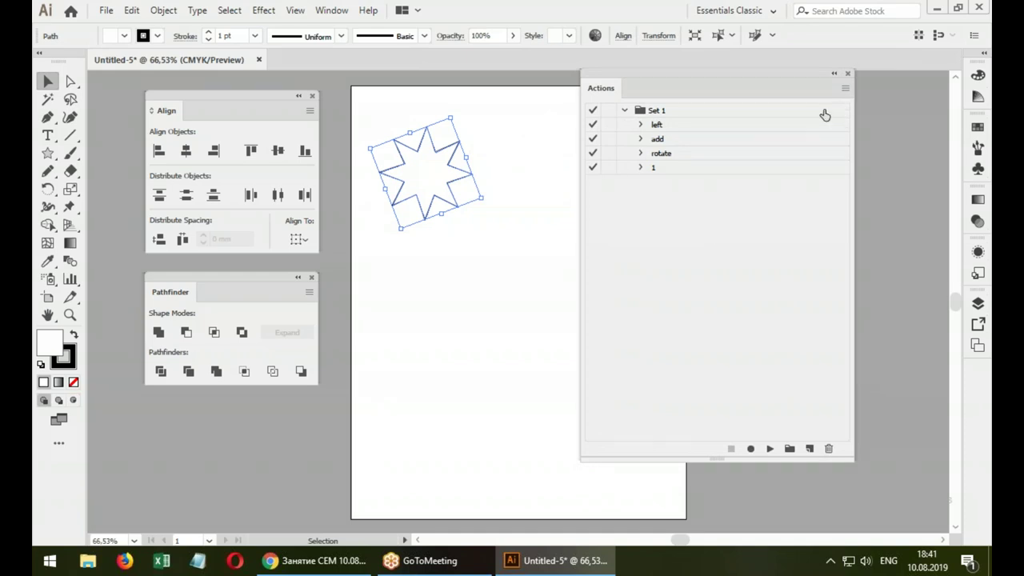
pyautogui.click(844, 89)
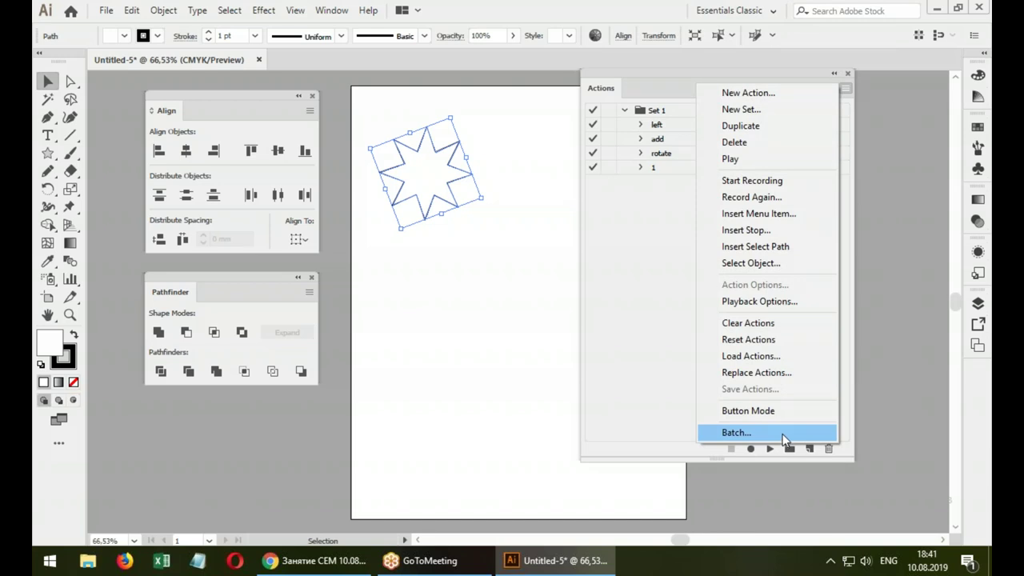
# Open Batch and choose folder 222 inside desktop folder 111 as the source
pyautogui.click(783, 440)
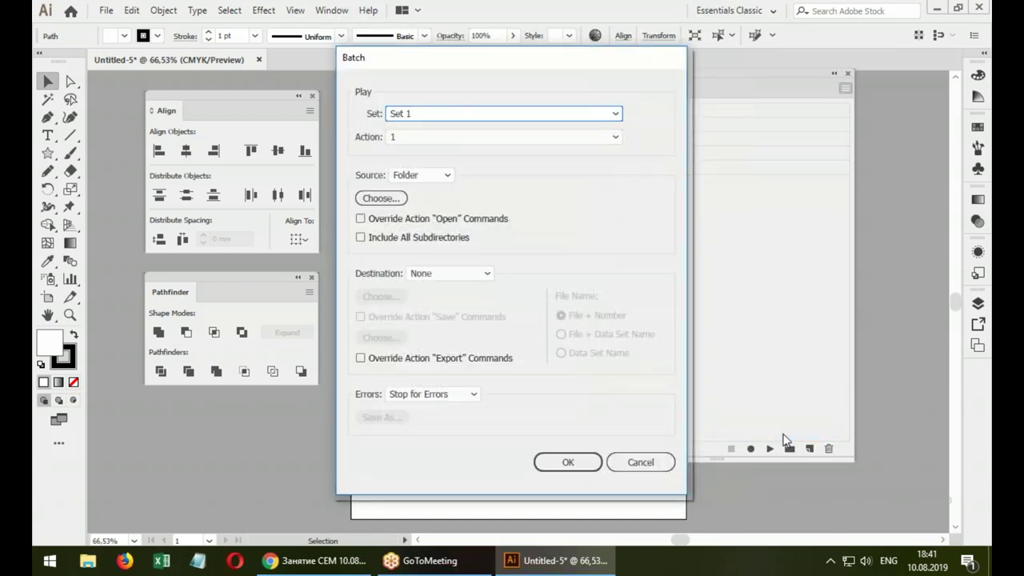
pyautogui.moveTo(507, 64); pyautogui.dragTo(820, 106)
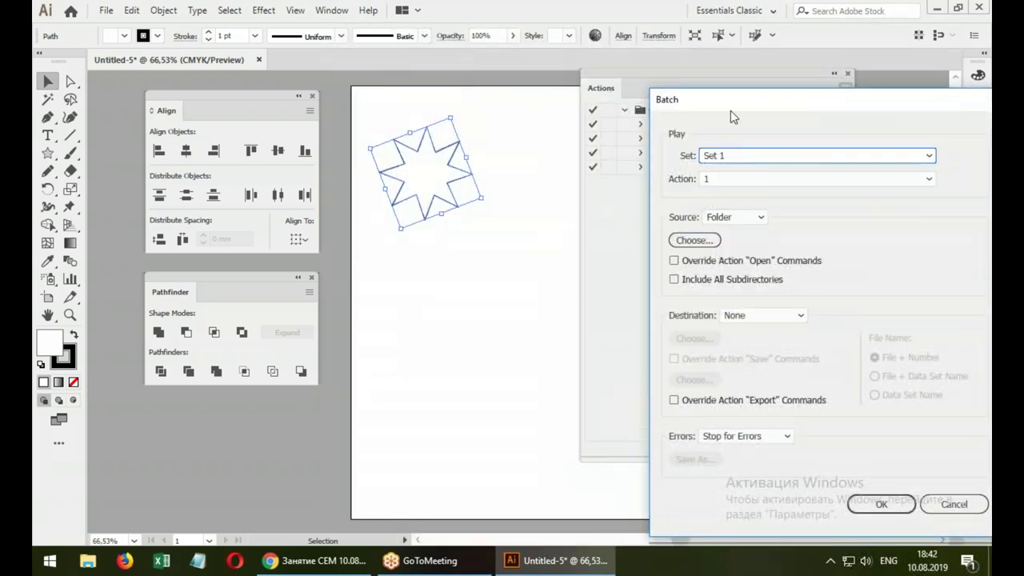
pyautogui.moveTo(730, 103); pyautogui.dragTo(642, 85)
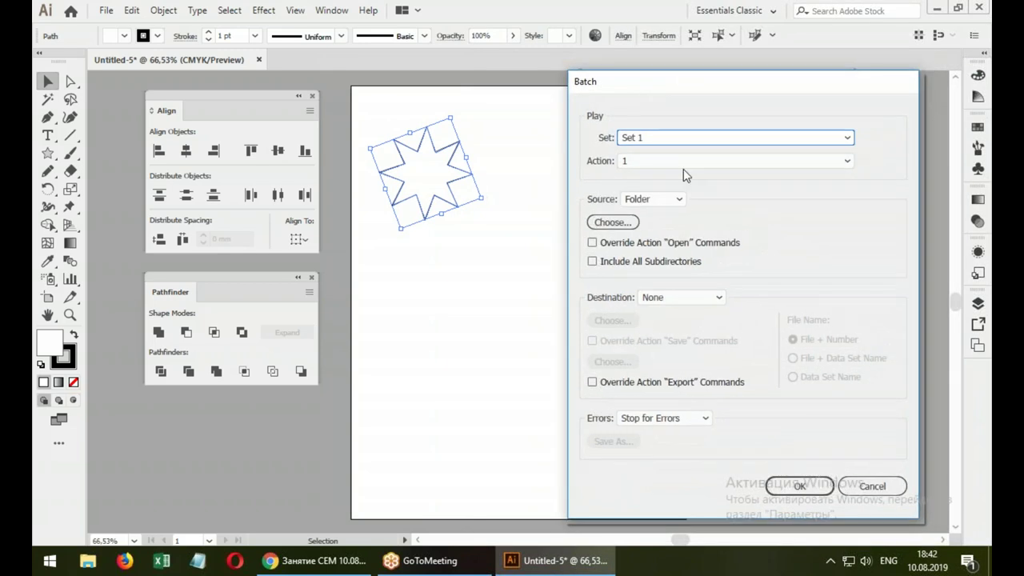
pyautogui.click(612, 222)
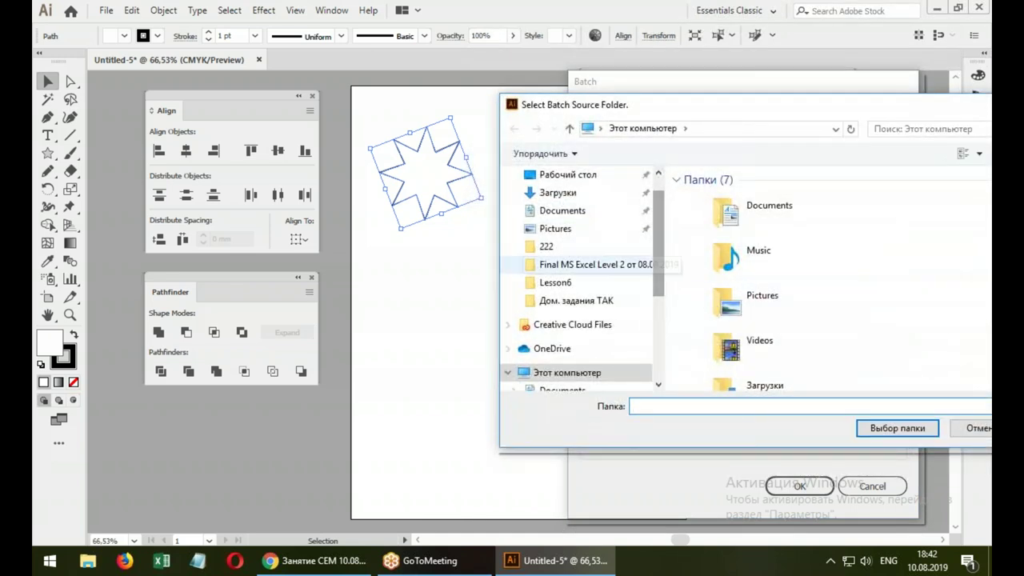
pyautogui.click(569, 176)
pyautogui.doubleClick(722, 214)
pyautogui.click(705, 204)
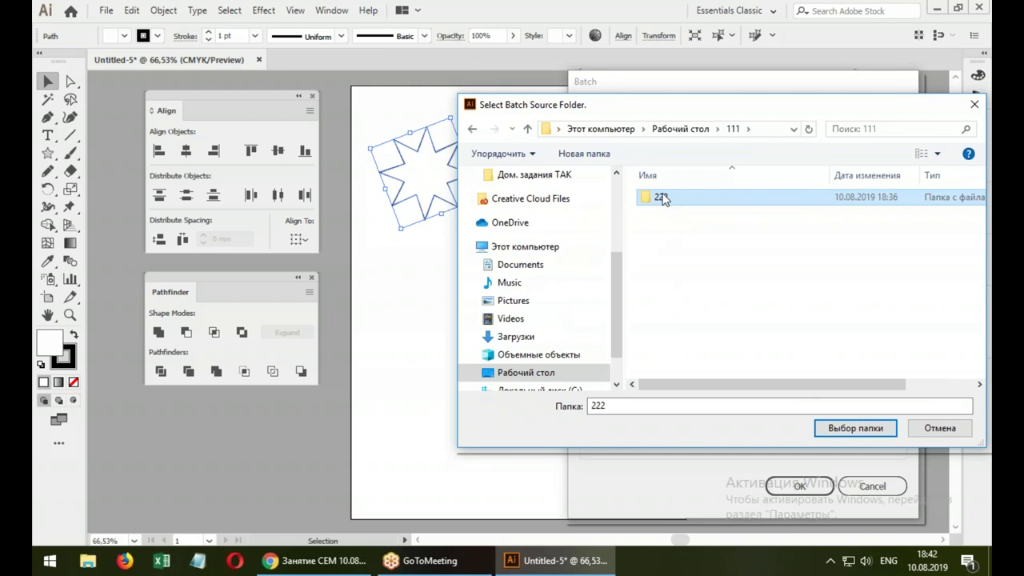
pyautogui.click(849, 429)
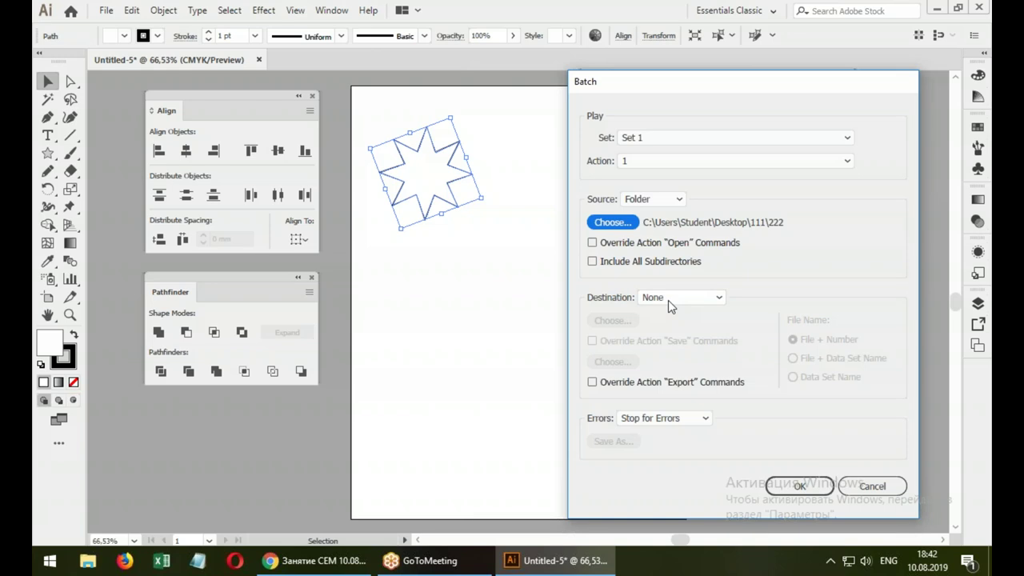
pyautogui.click(717, 299)
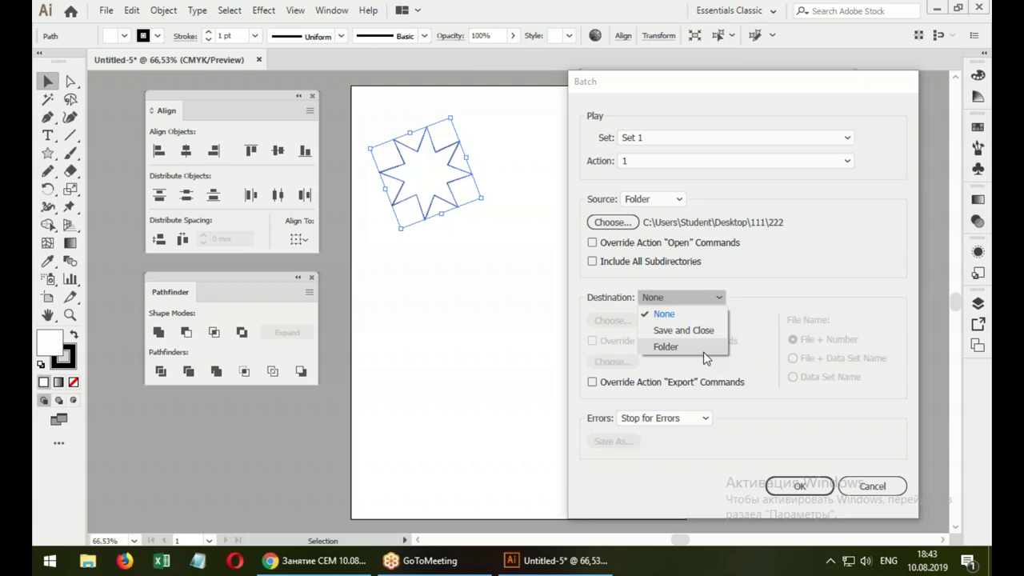
# Set the Batch destination to Folder and open its Choose folder picker
pyautogui.click(704, 349)
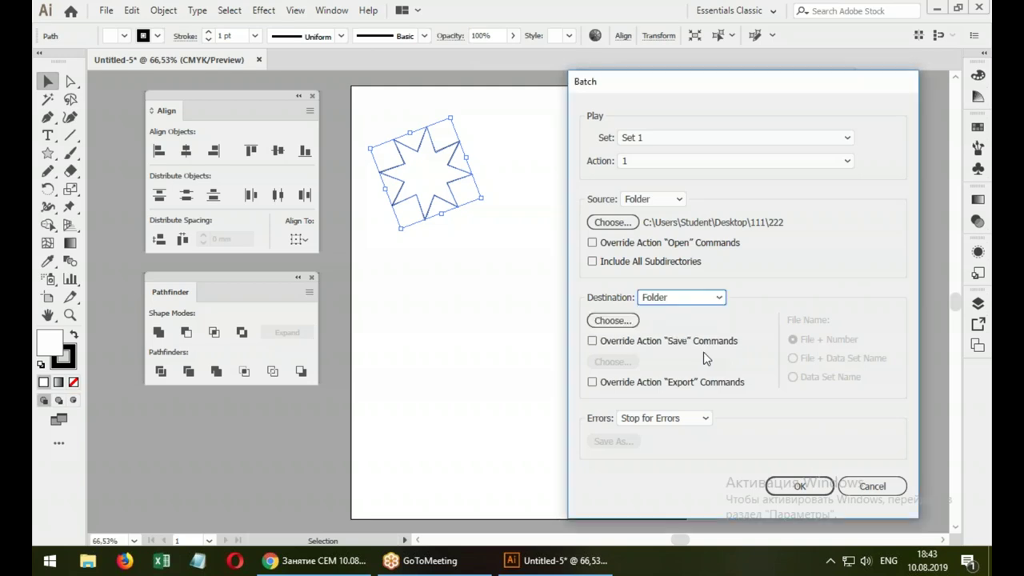
pyautogui.click(627, 321)
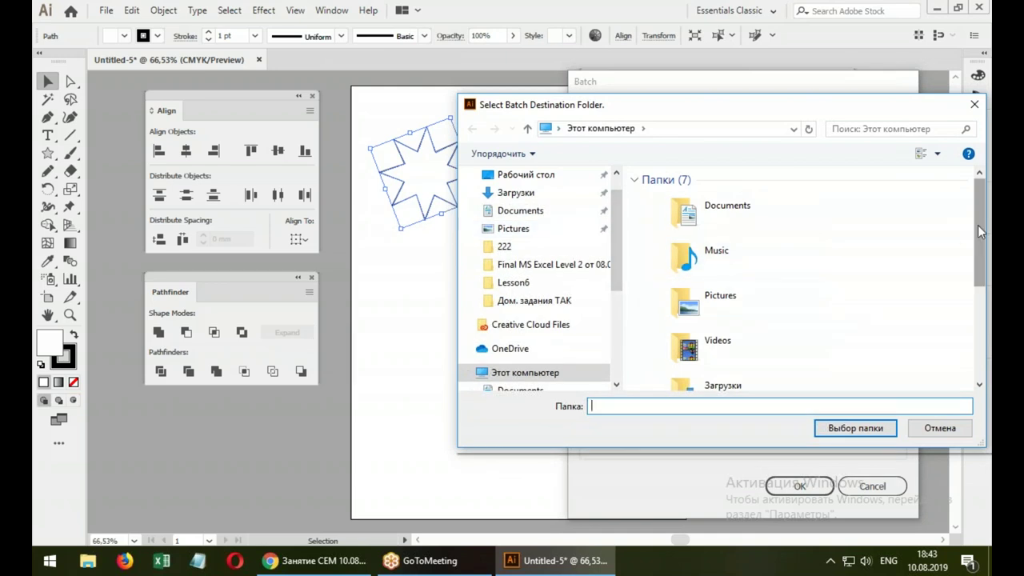
# Create a new folder 333 inside Desktop\111 and choose it as the batch destination
pyautogui.click(518, 176)
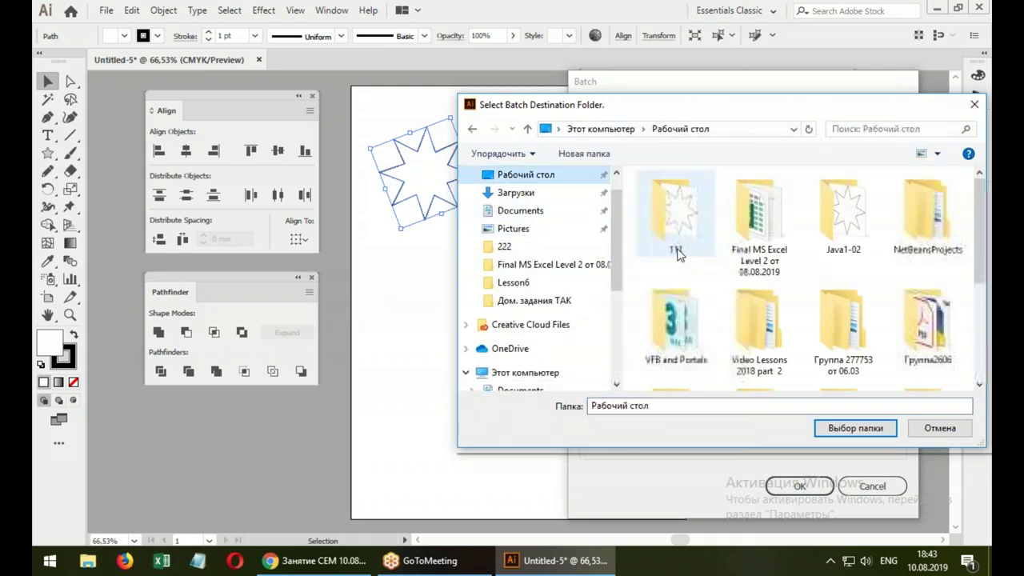
pyautogui.doubleClick(679, 218)
pyautogui.rightClick(678, 269)
pyautogui.moveTo(792, 421)
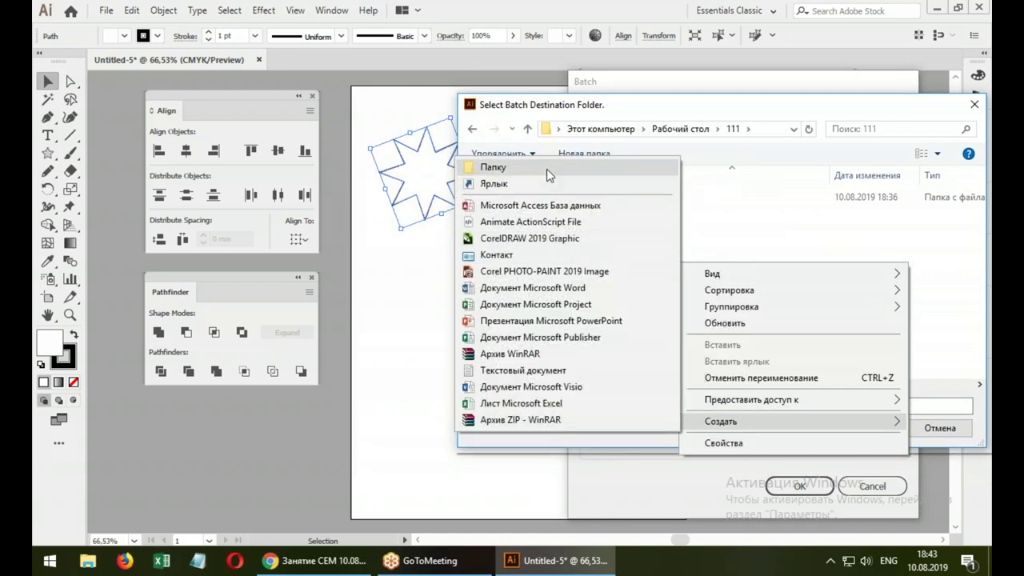
pyautogui.click(546, 169)
pyautogui.write('333')
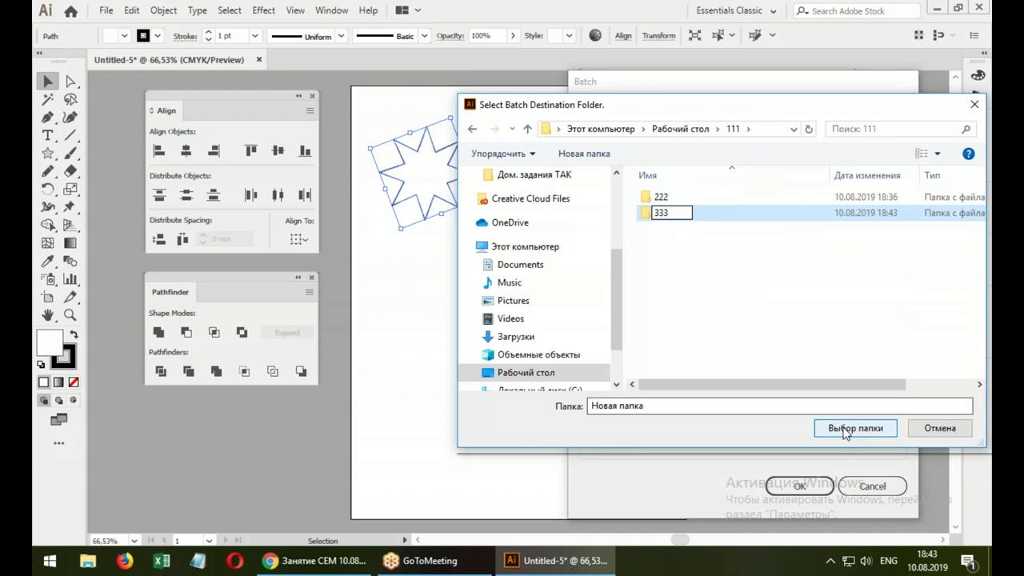
pyautogui.click(846, 433)
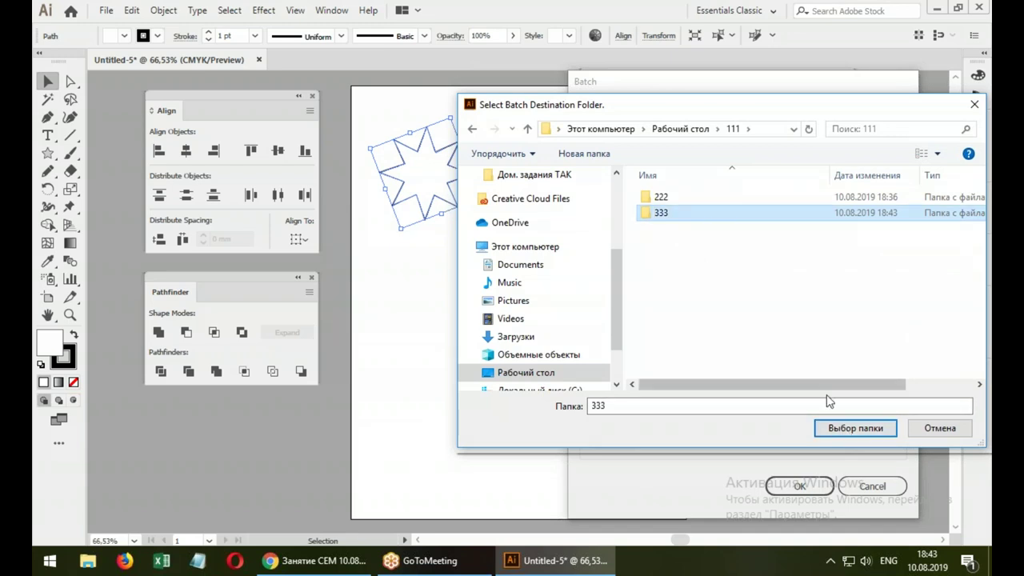
pyautogui.click(850, 429)
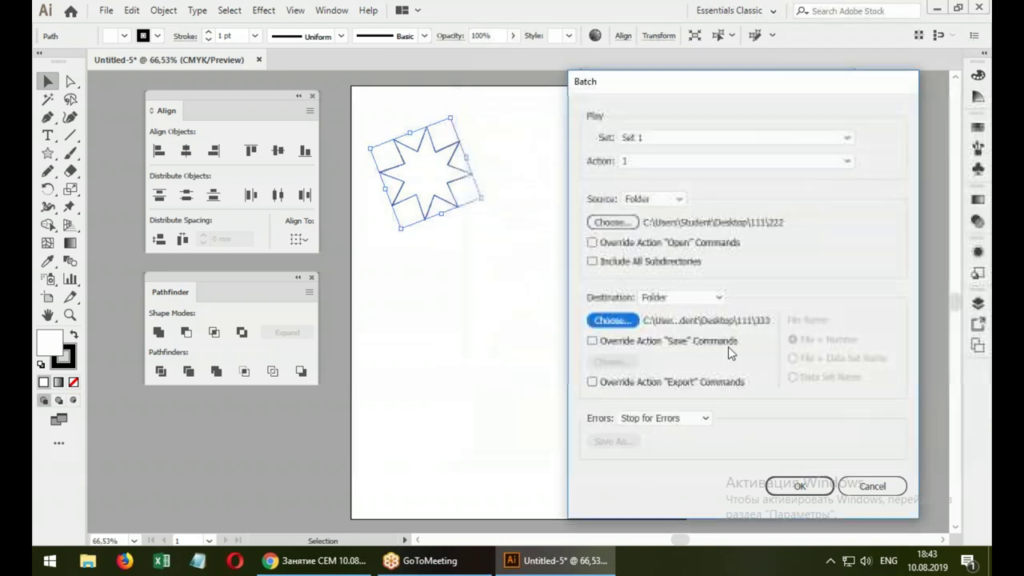
# Enable Override Action "Export" Commands, leaving Override Action "Save" Commands unchecked
pyautogui.moveTo(658, 78); pyautogui.dragTo(595, 51)
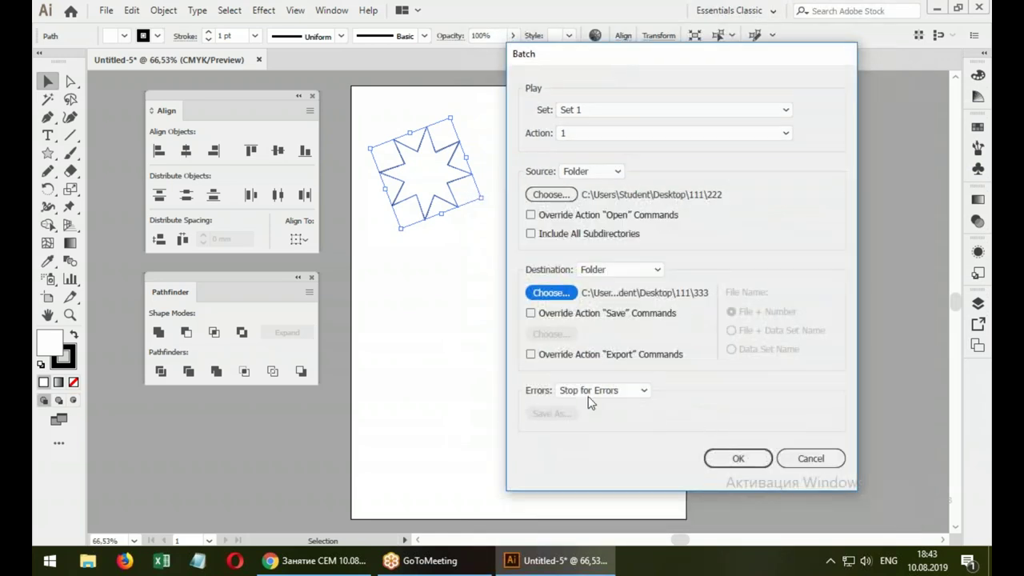
pyautogui.click(531, 354)
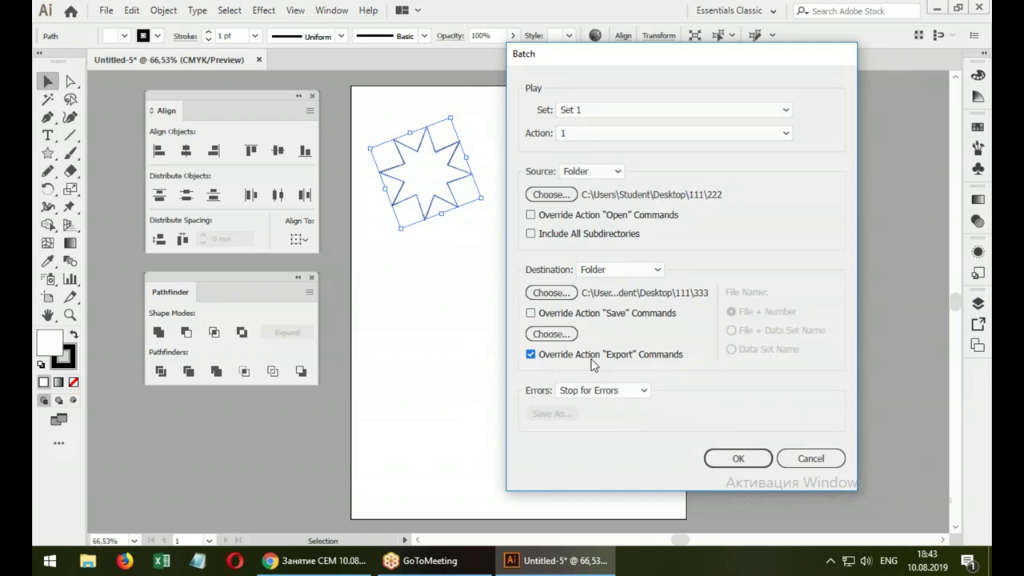
pyautogui.click(530, 313)
pyautogui.click(531, 314)
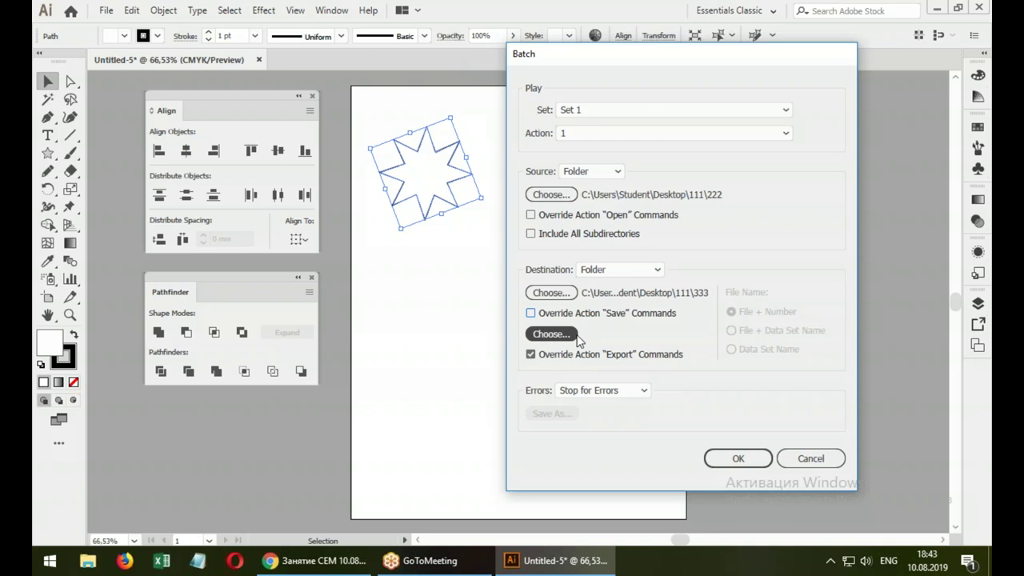
pyautogui.moveTo(615, 58); pyautogui.dragTo(443, 75)
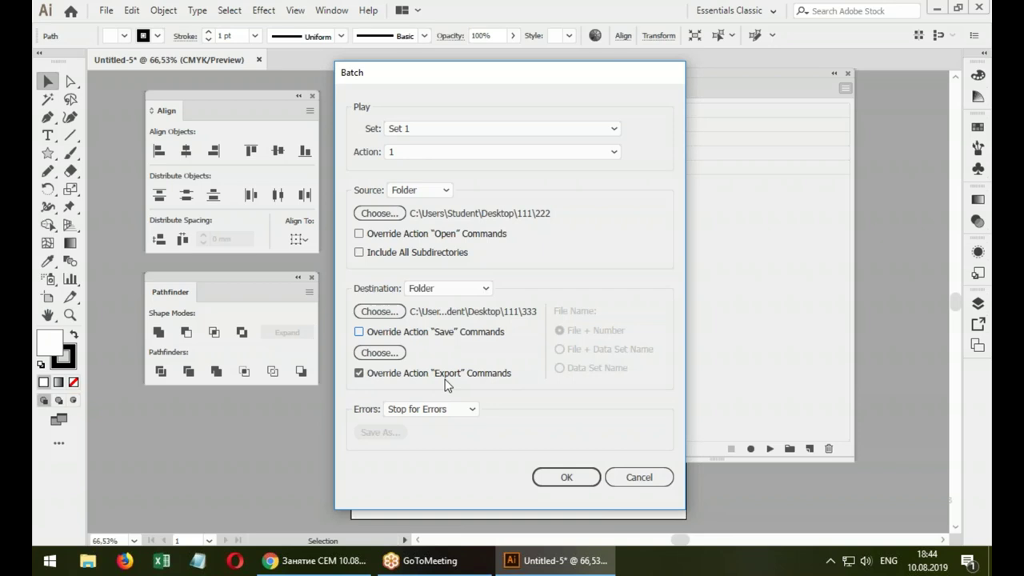
# Set the overridden export folder to Desktop\111\333 and start the batch run
pyautogui.click(379, 352)
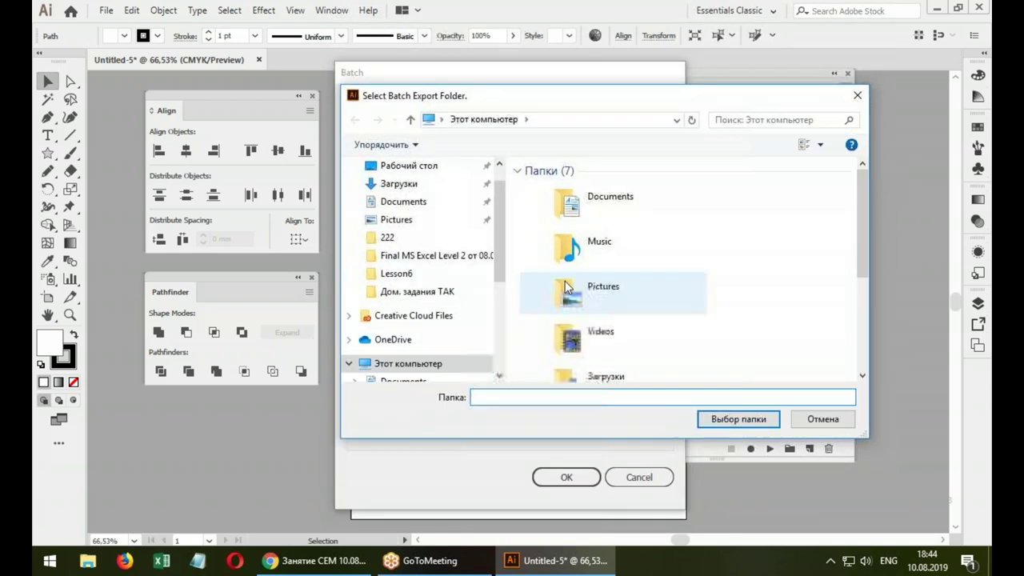
pyautogui.click(424, 166)
pyautogui.doubleClick(538, 198)
pyautogui.click(526, 203)
pyautogui.click(719, 419)
pyautogui.click(500, 375)
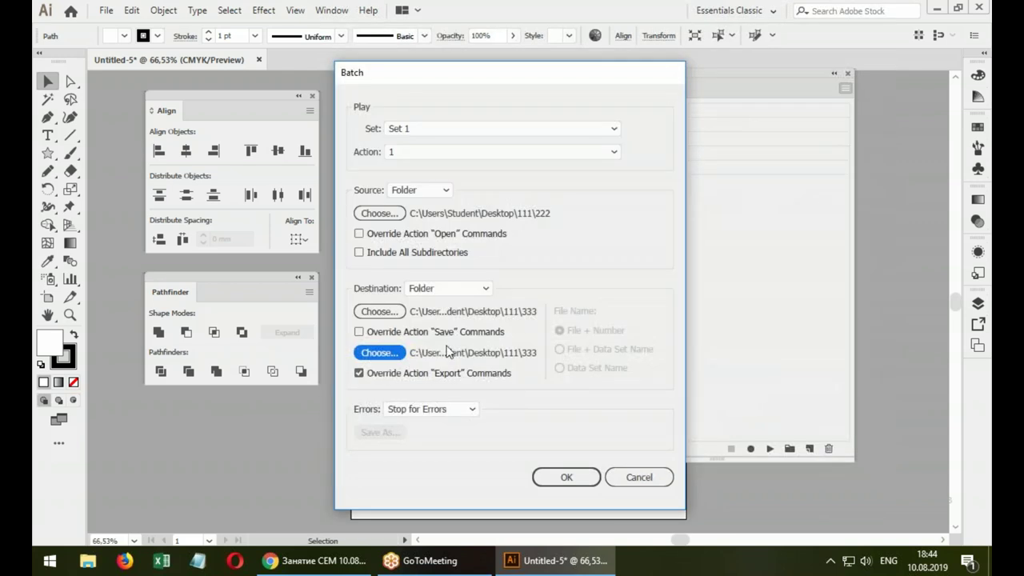
pyautogui.moveTo(446, 78); pyautogui.dragTo(255, 59)
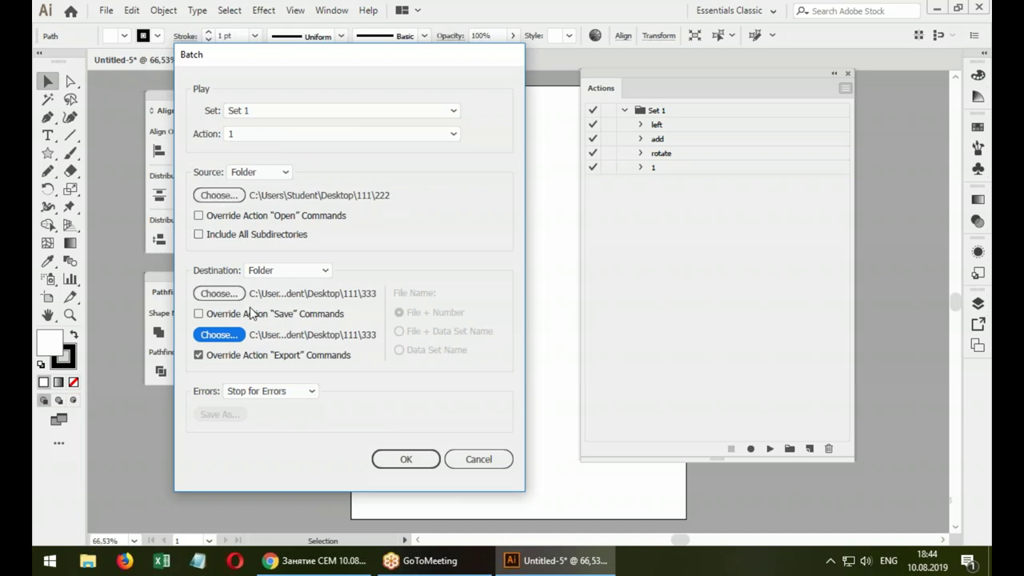
pyautogui.click(406, 460)
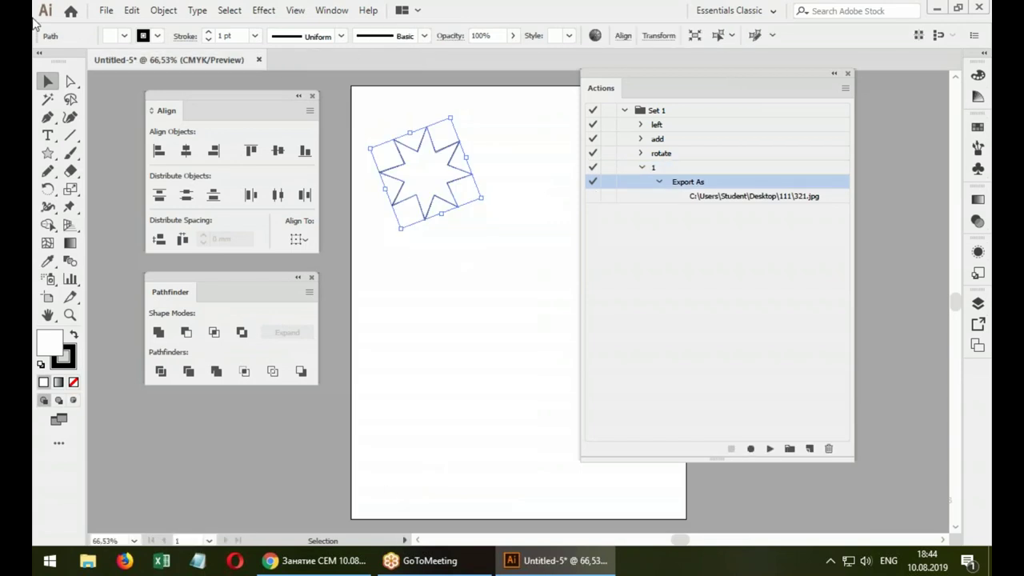
# Browse folder 333 in the Open dialog to check for 1.jpg, 2.jpg and 3.jpg
pyautogui.click(106, 12)
pyautogui.click(133, 61)
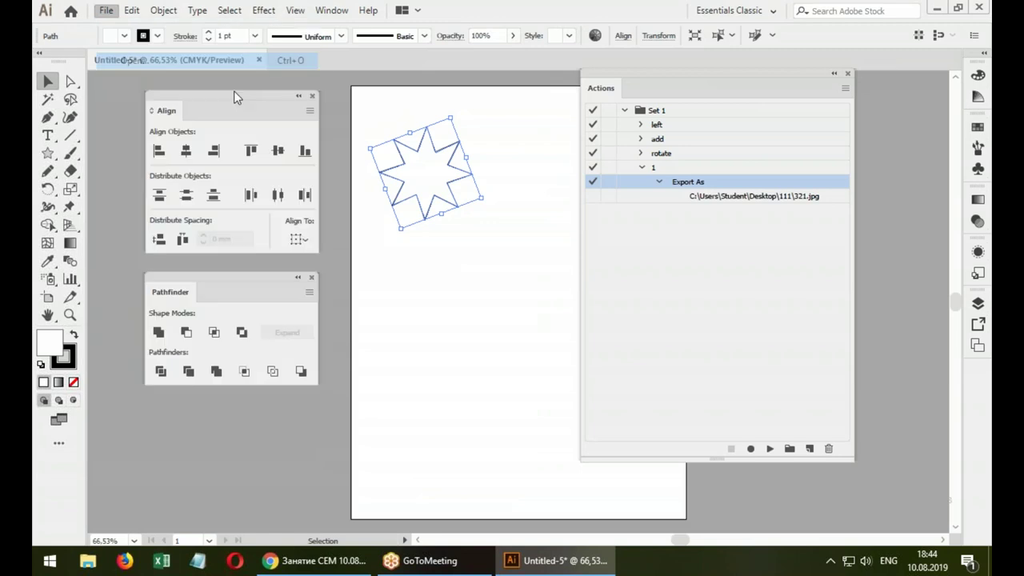
pyautogui.doubleClick(225, 118)
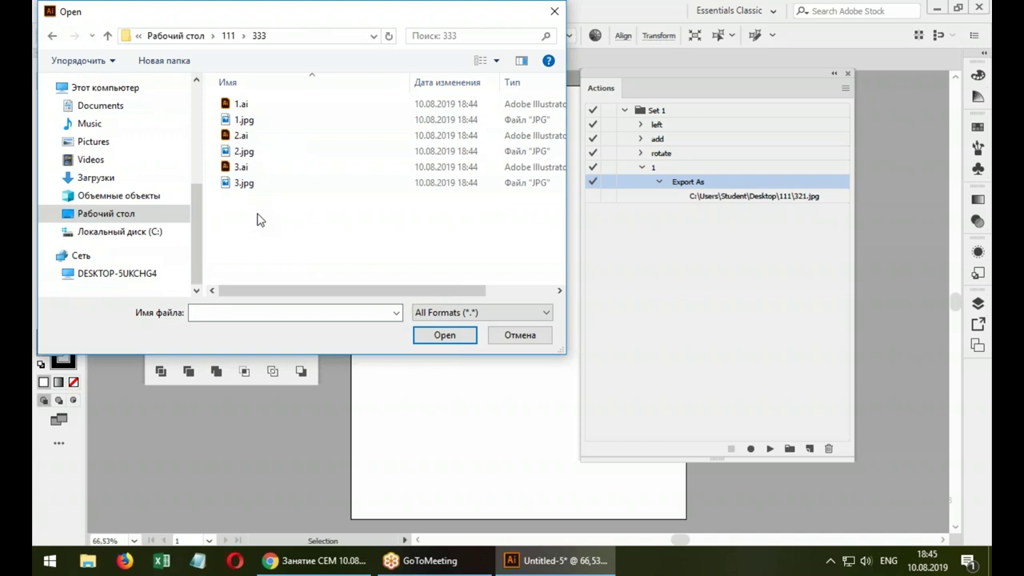
# Cancel the Open dialog, reopen Batch from the Actions panel menu and cancel it
pyautogui.click(519, 335)
pyautogui.click(845, 88)
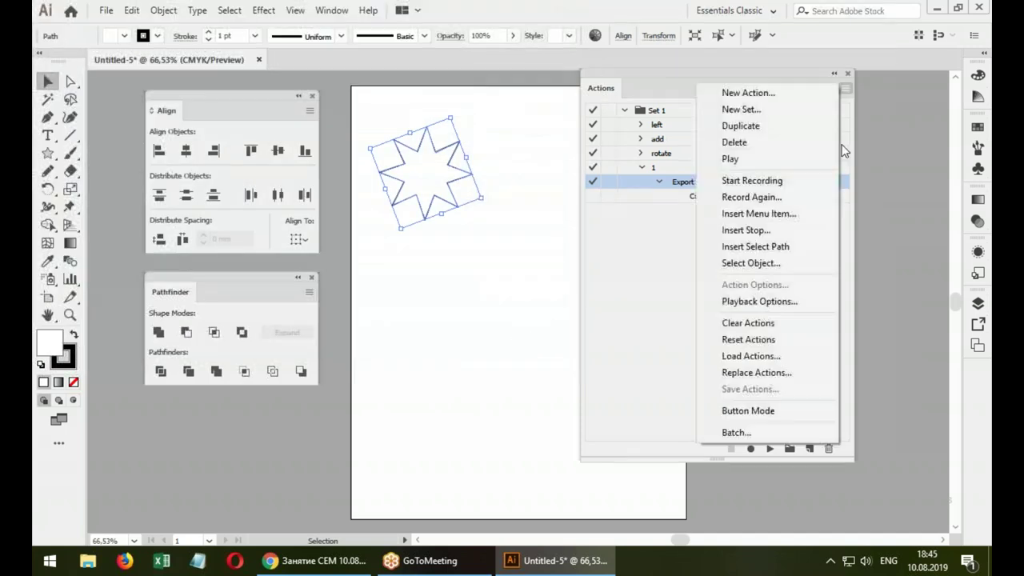
pyautogui.click(783, 433)
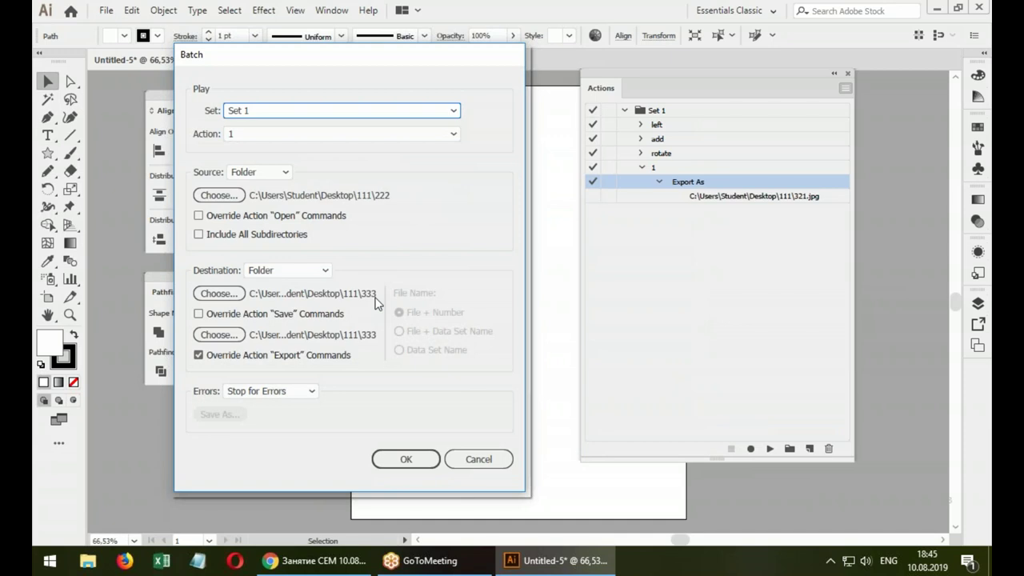
pyautogui.click(484, 459)
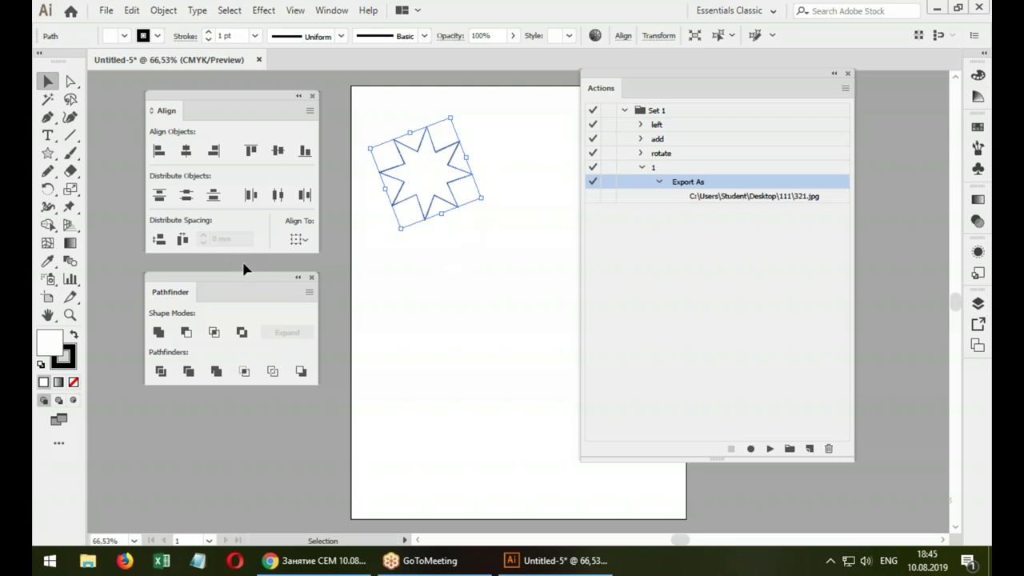
pyautogui.click(307, 240)
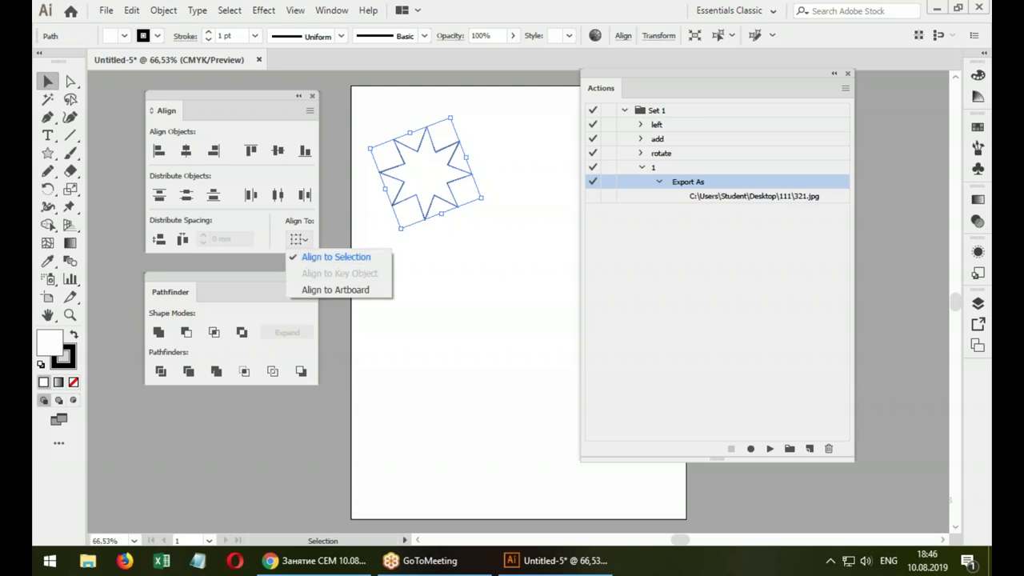
# Collapse Set 1 in the Actions panel and show the panel menu's Save Actions option
pyautogui.click(650, 76)
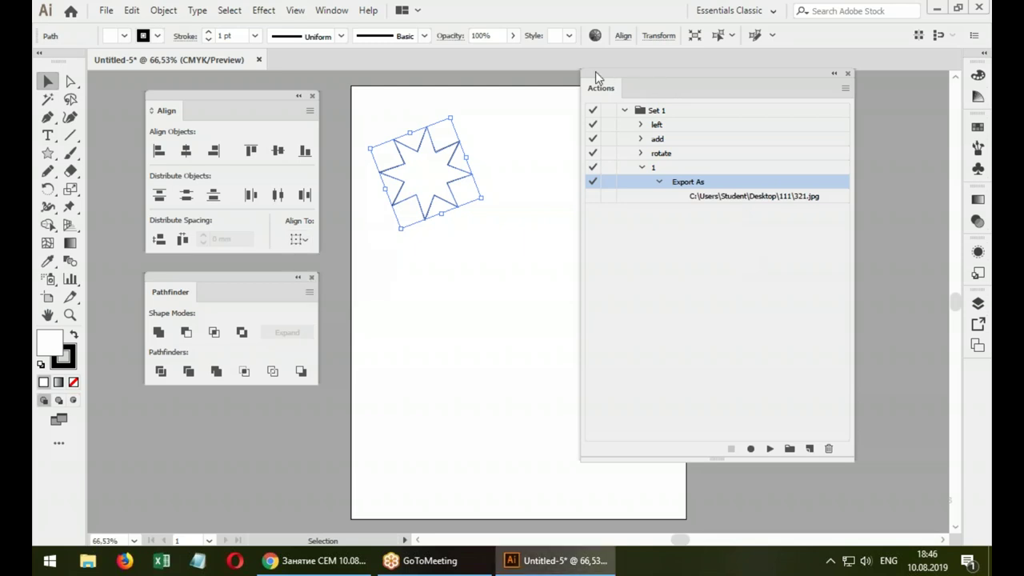
pyautogui.click(623, 111)
pyautogui.click(658, 110)
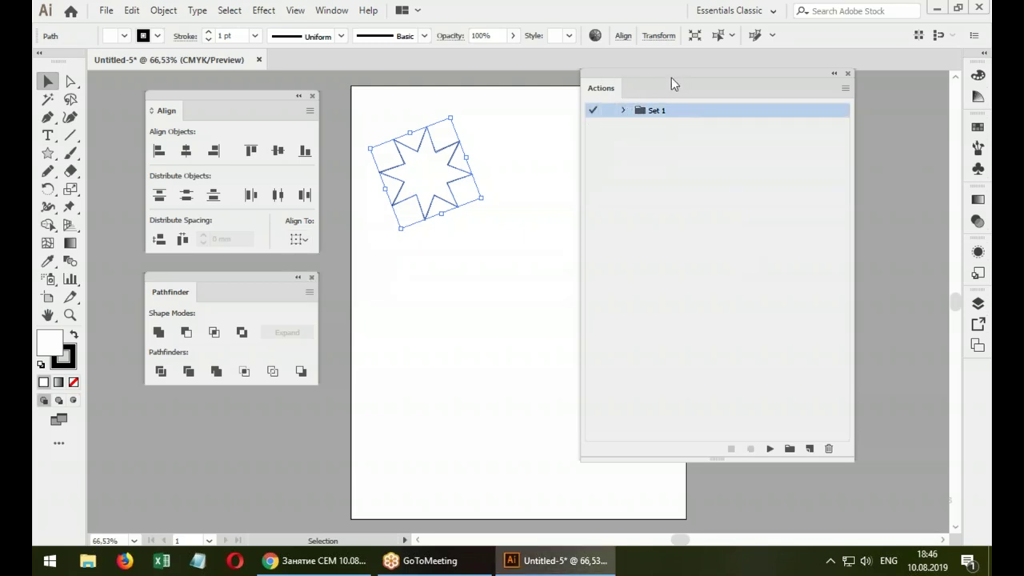
pyautogui.click(622, 111)
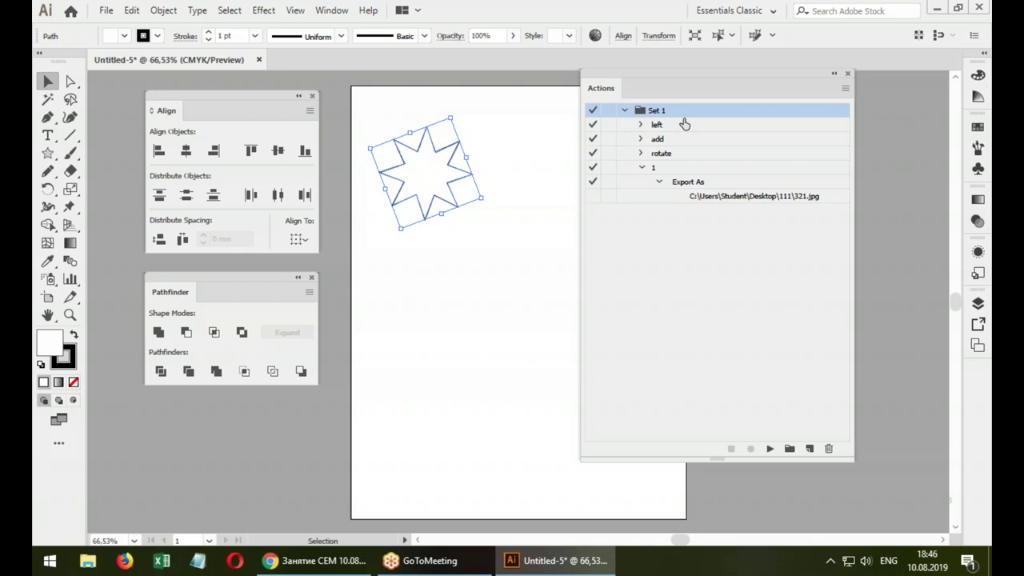
pyautogui.click(625, 110)
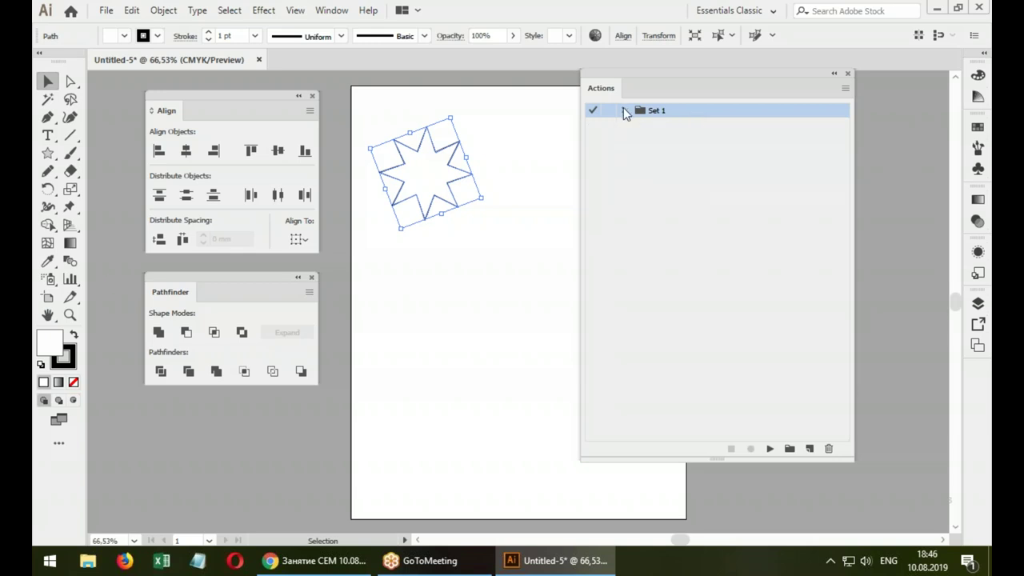
pyautogui.click(845, 89)
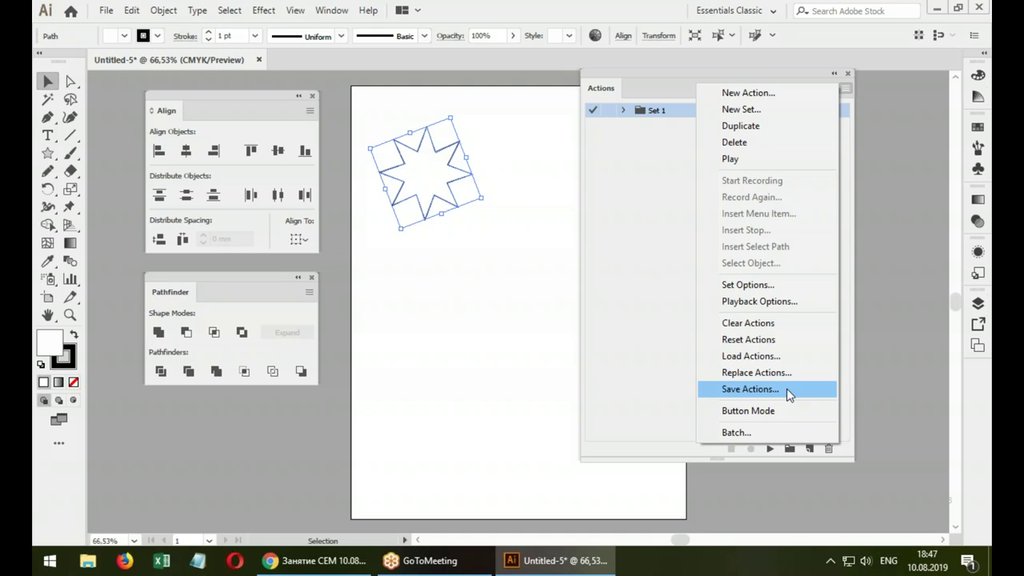
# Expand Set 1 and the rotate action to inspect the 30° Rotate-with-copy step, then collapse it
pyautogui.click(622, 110)
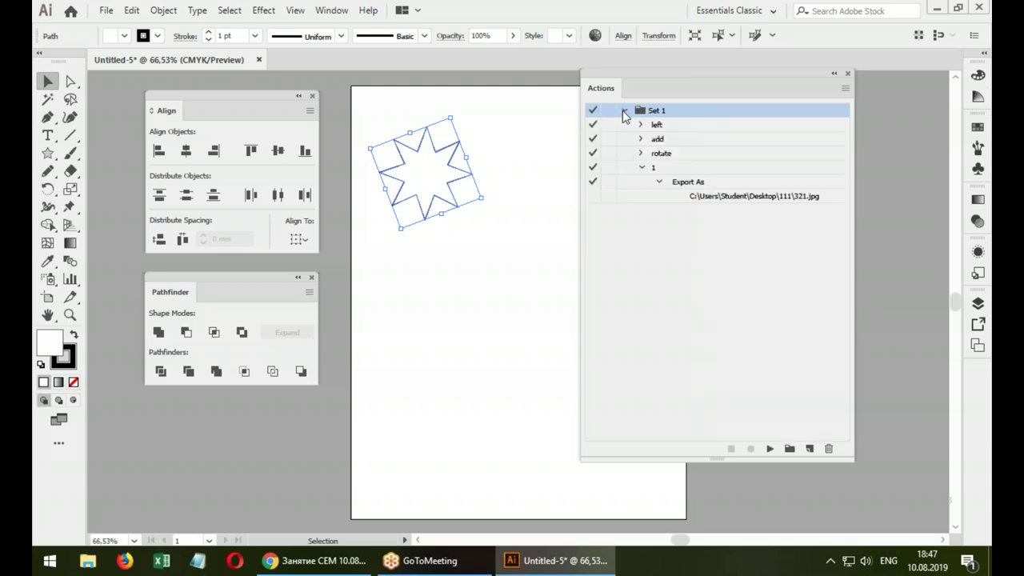
pyautogui.click(624, 111)
pyautogui.click(640, 153)
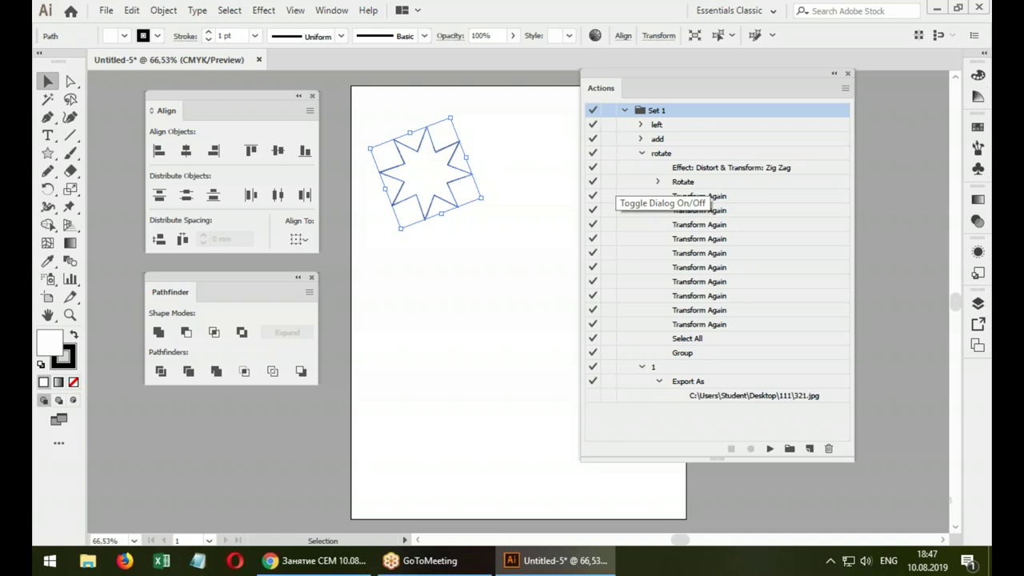
pyautogui.click(657, 181)
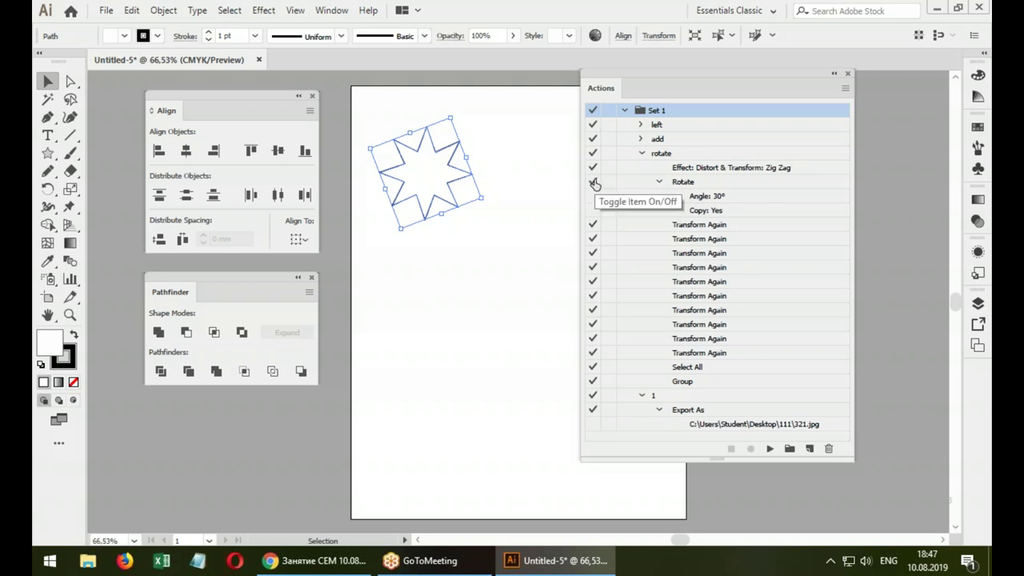
pyautogui.click(658, 181)
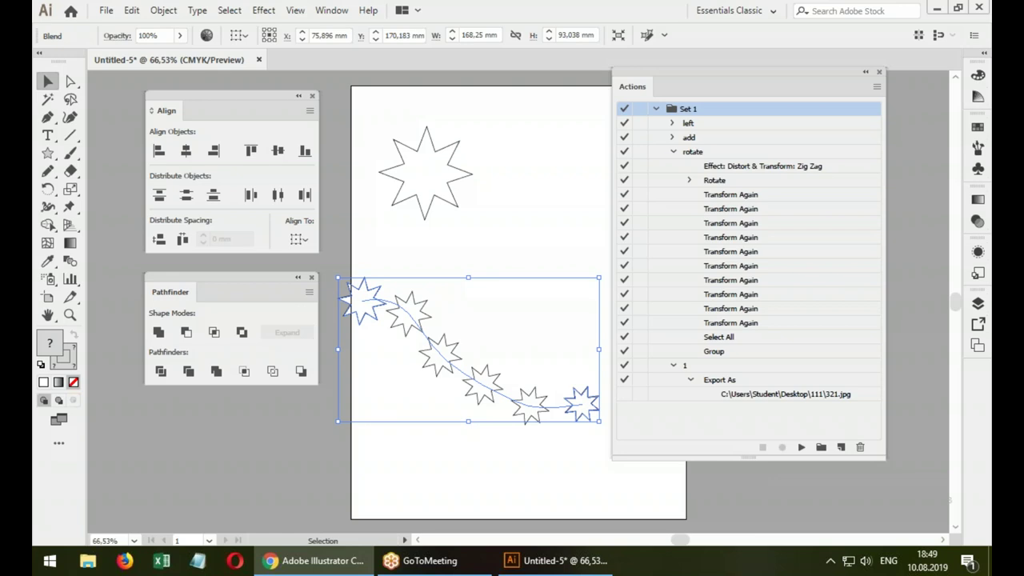
# Switch to the specialist.ru course page in Chrome and scroll through its group dates
pyautogui.click(314, 560)
pyautogui.scroll(-1, 466, 326)
pyautogui.scroll(-2, 485, 357)
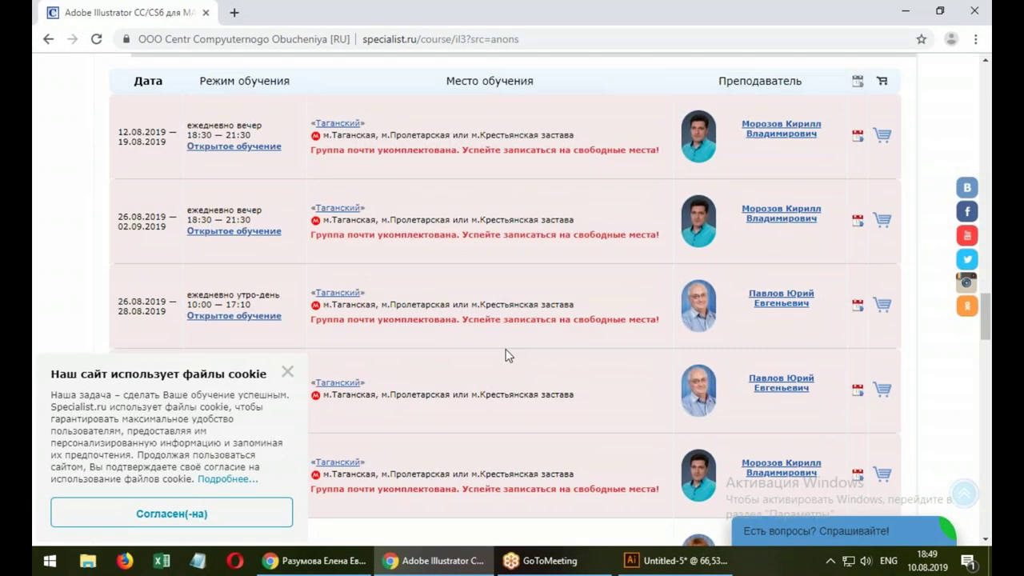
pyautogui.scroll(-1, 570, 367)
pyautogui.scroll(-3, 569, 367)
pyautogui.scroll(-1, 569, 367)
pyautogui.scroll(4, 584, 377)
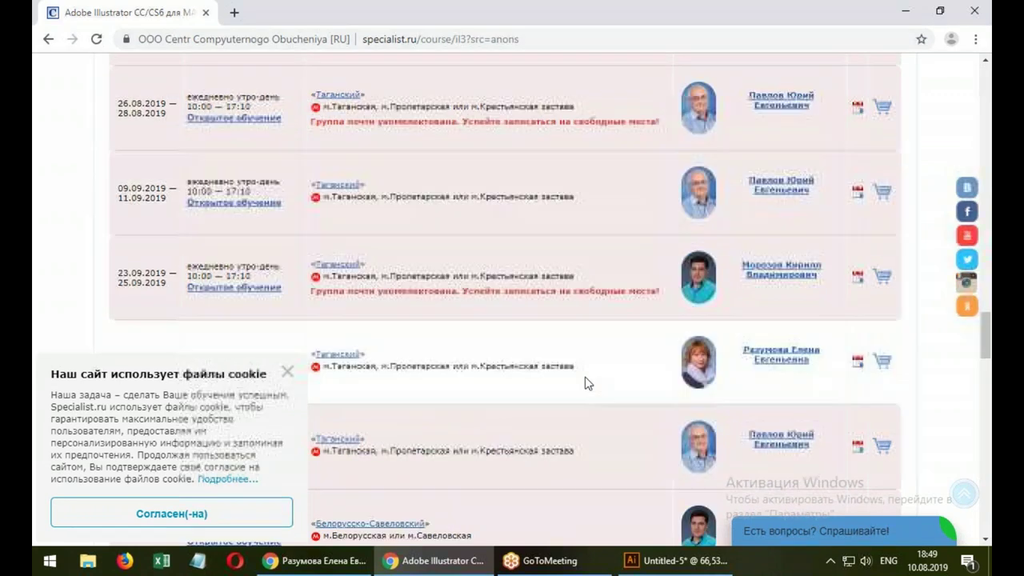